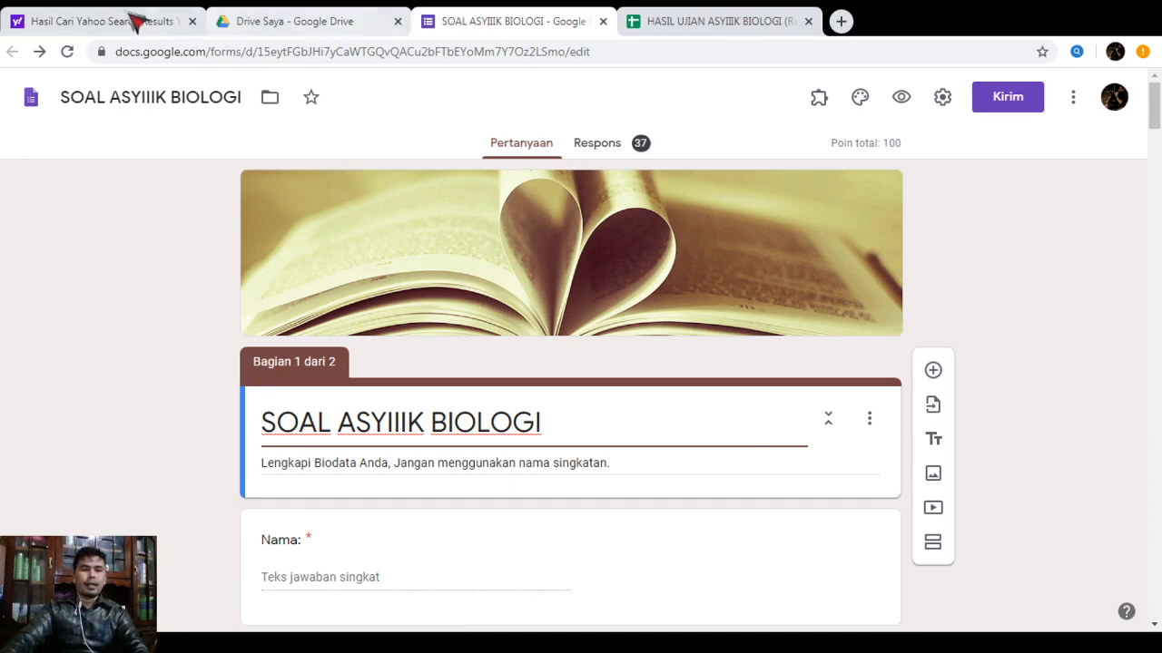
Switch to the browser tab with Yahoo search results for 'google drive'
{"action": "left_click", "coordinate": [95, 26]}
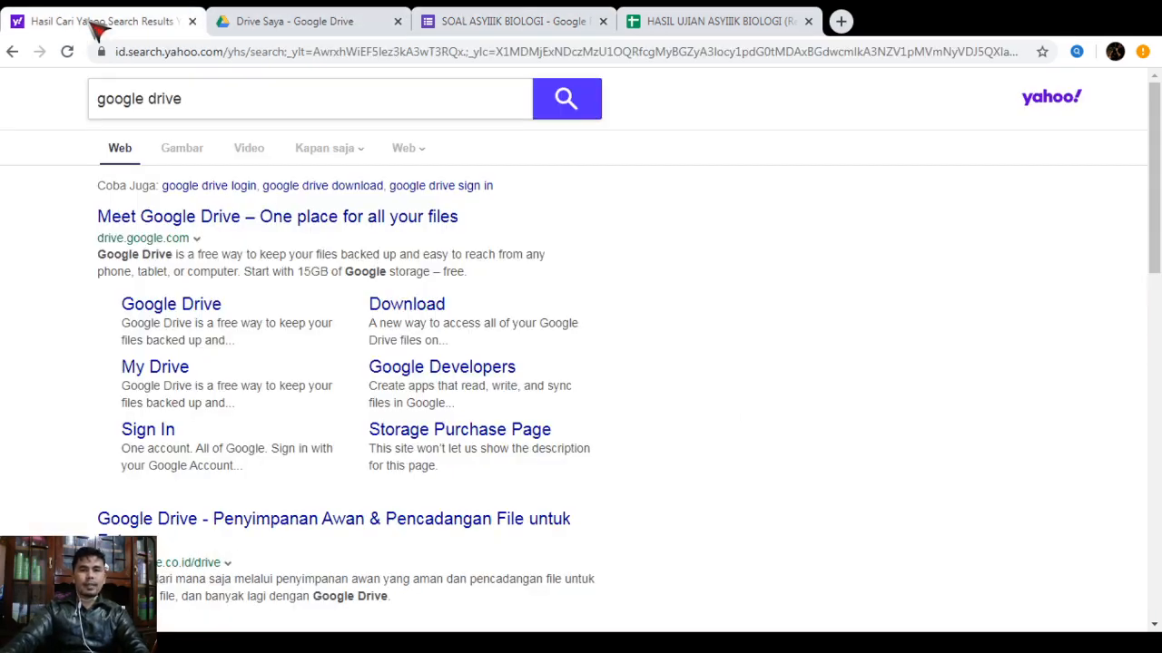
Search Yahoo for 'google drive for pc' and bring up the Google Drive My Drive page
{"action": "left_click", "coordinate": [247, 100]}
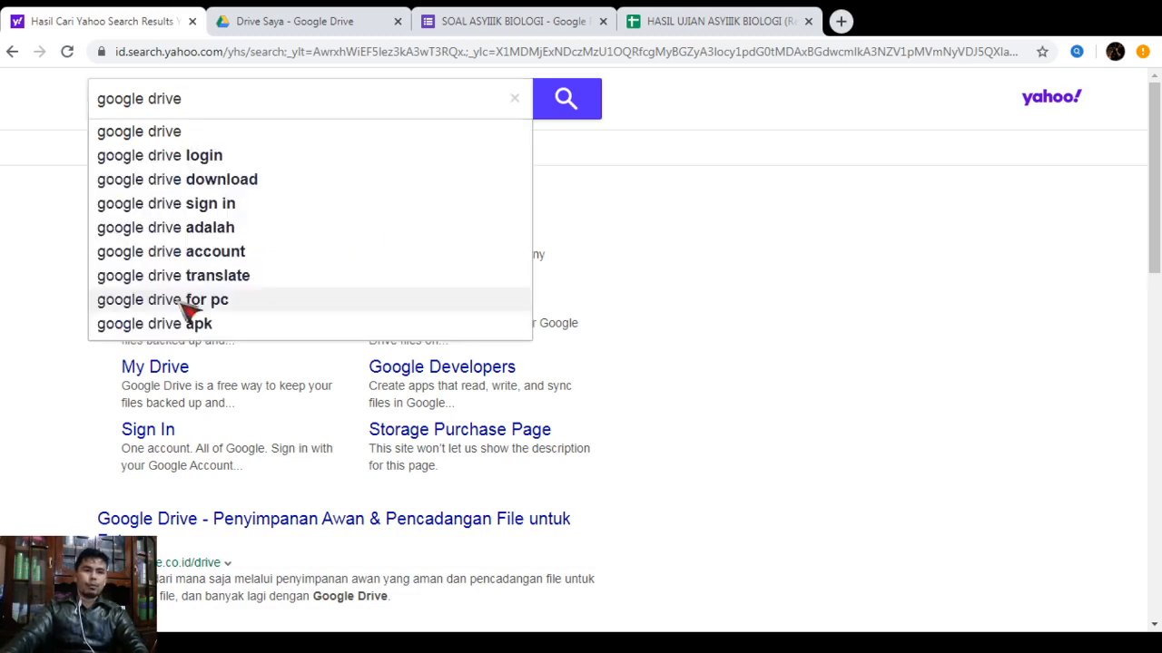
{"action": "left_click", "coordinate": [185, 300]}
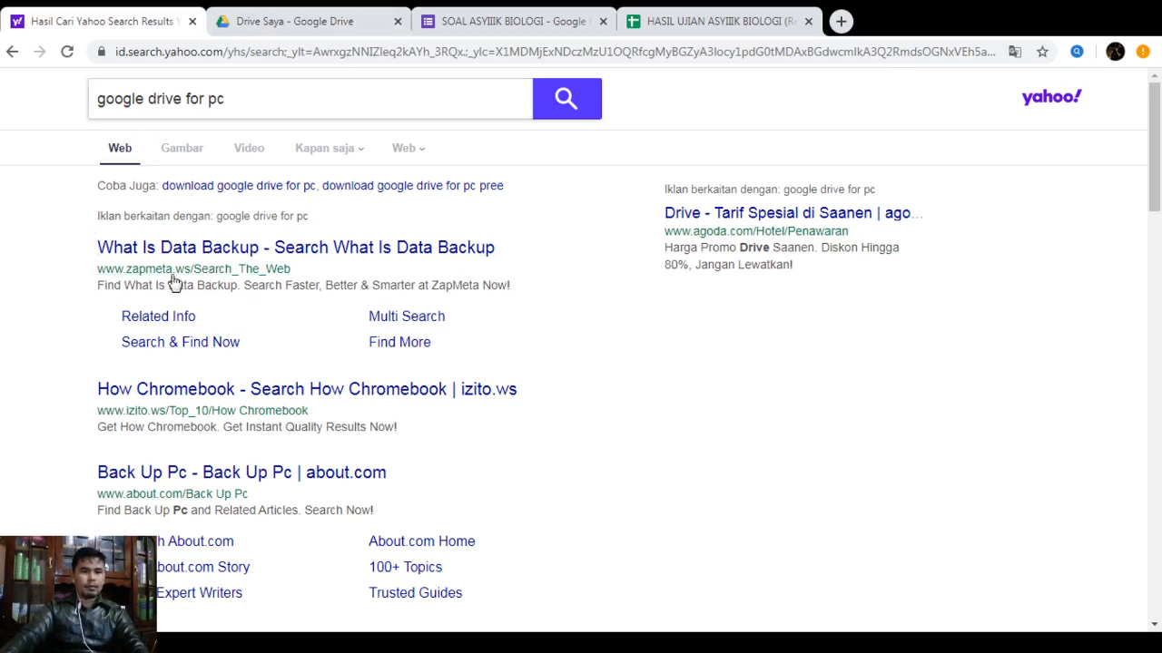
{"action": "left_click", "coordinate": [293, 33]}
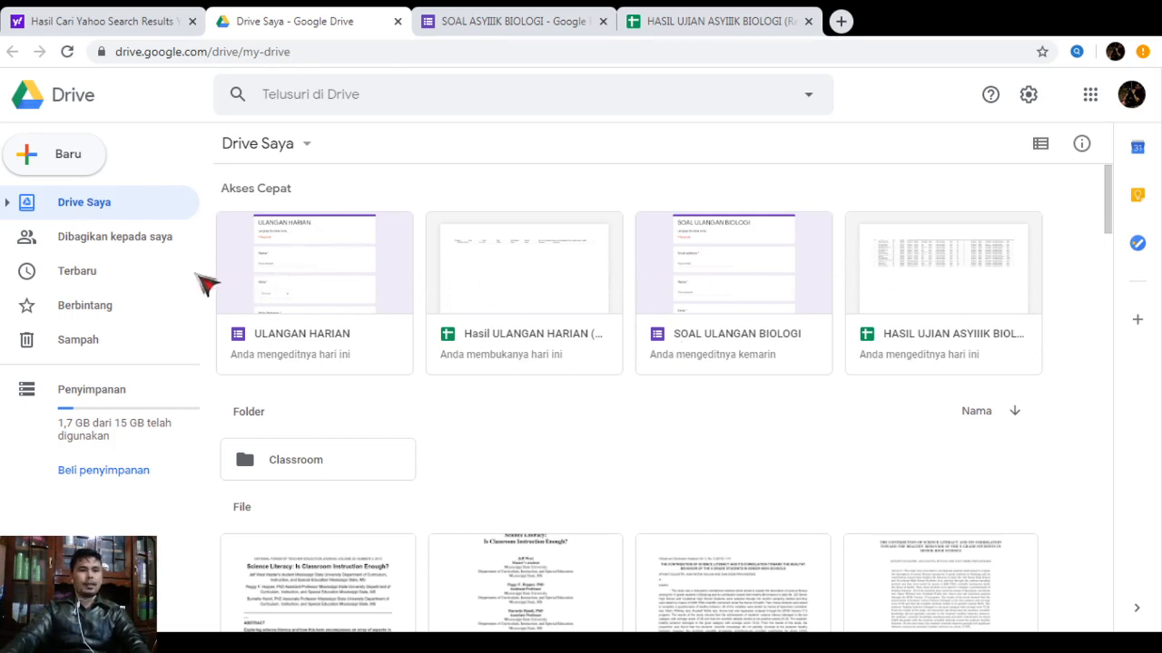
Create a new blank Google Form from Drive's New > More > Google Forms menu
{"action": "left_click", "coordinate": [62, 164]}
{"action": "mouse_move", "coordinate": [207, 364]}
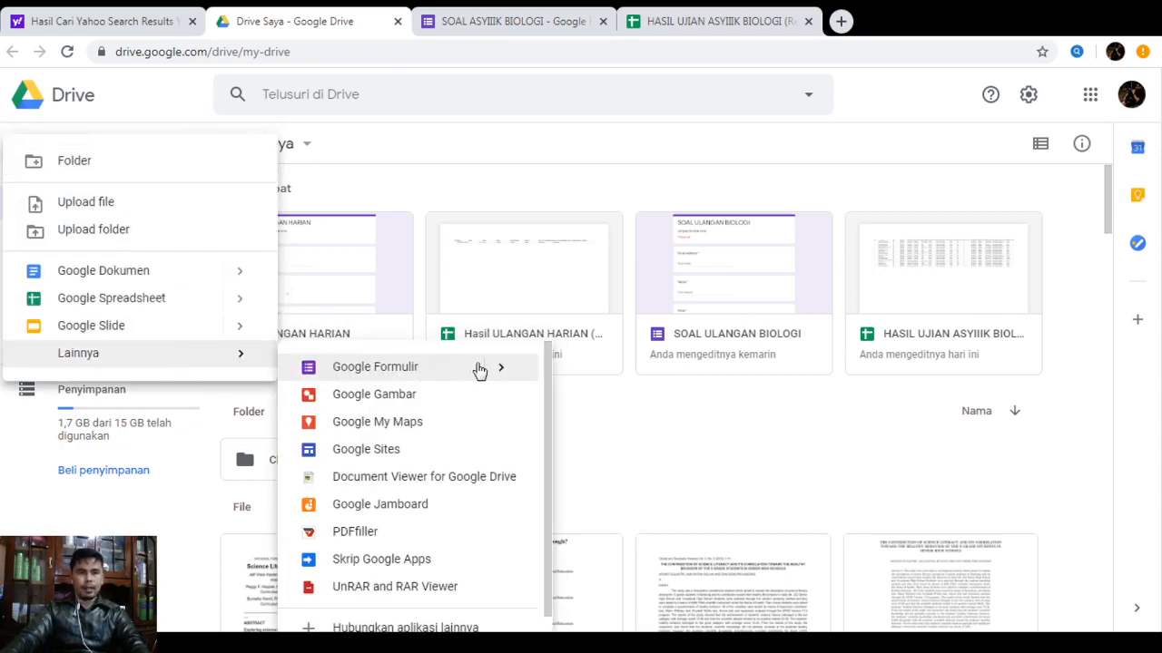
{"action": "mouse_move", "coordinate": [532, 376]}
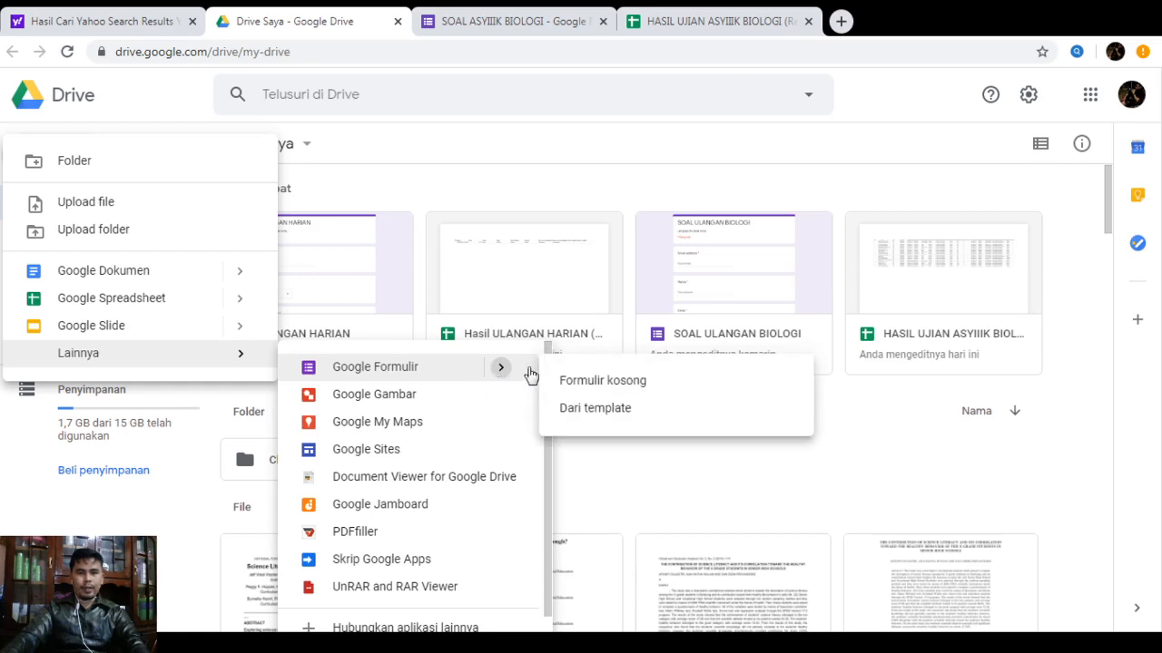
{"action": "left_click", "coordinate": [617, 382]}
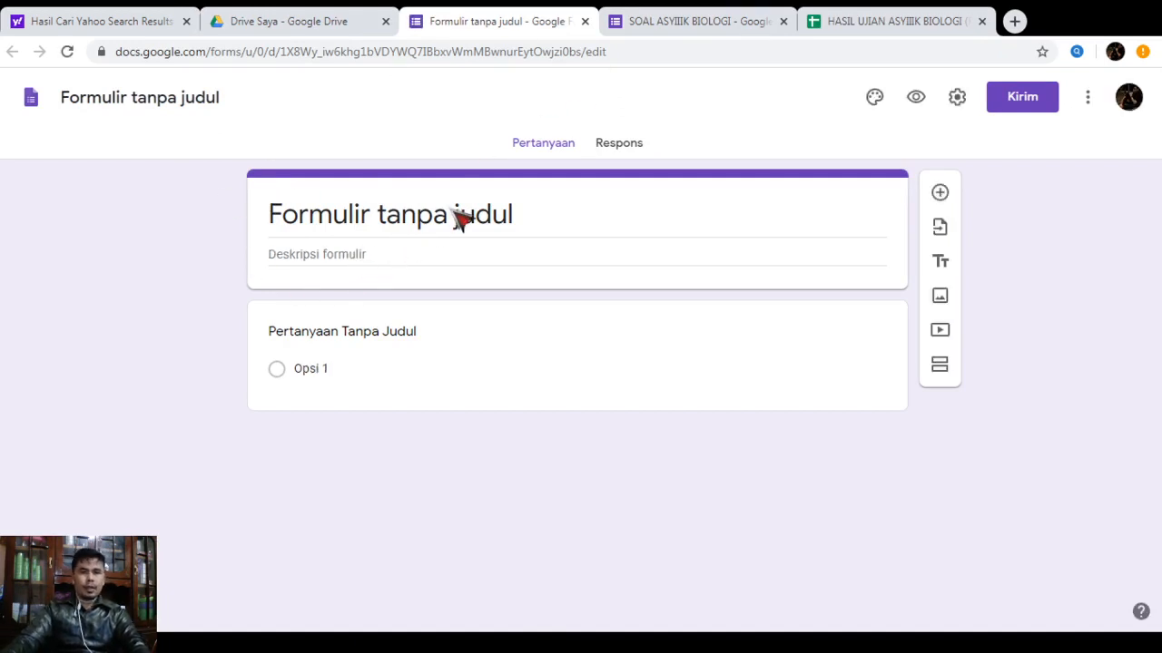
Replace the default form title with 'ULANGAN HARIAN'
{"action": "left_click", "coordinate": [339, 218]}
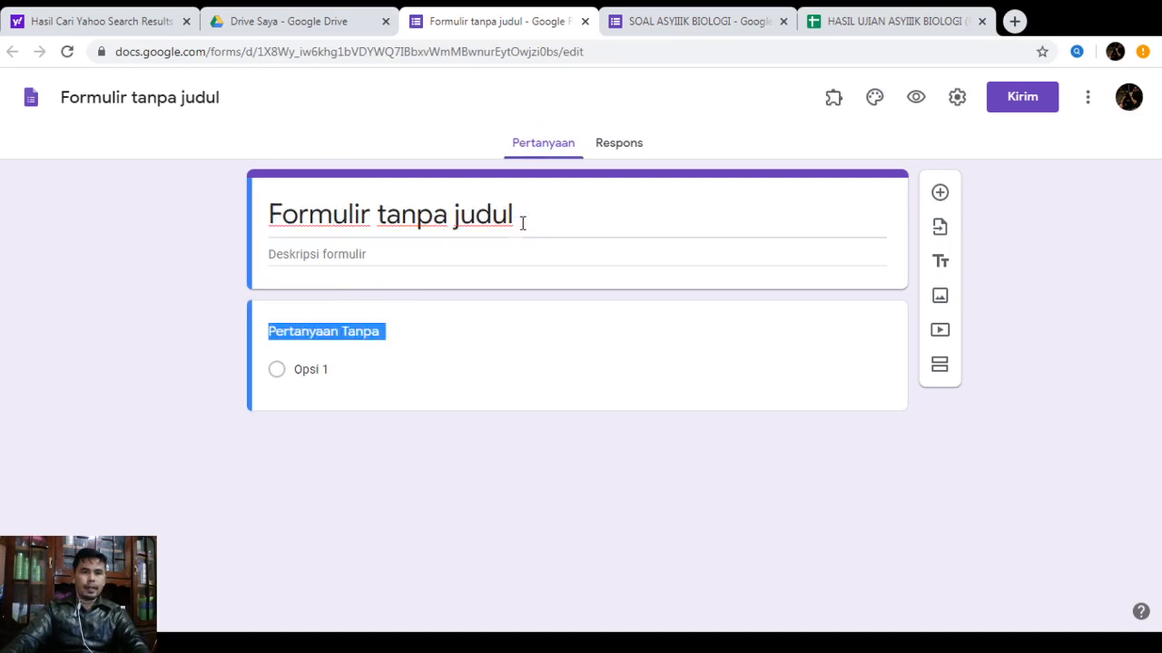
{"action": "left_click_drag", "start_coordinate": [521, 223], "coordinate": [311, 218]}
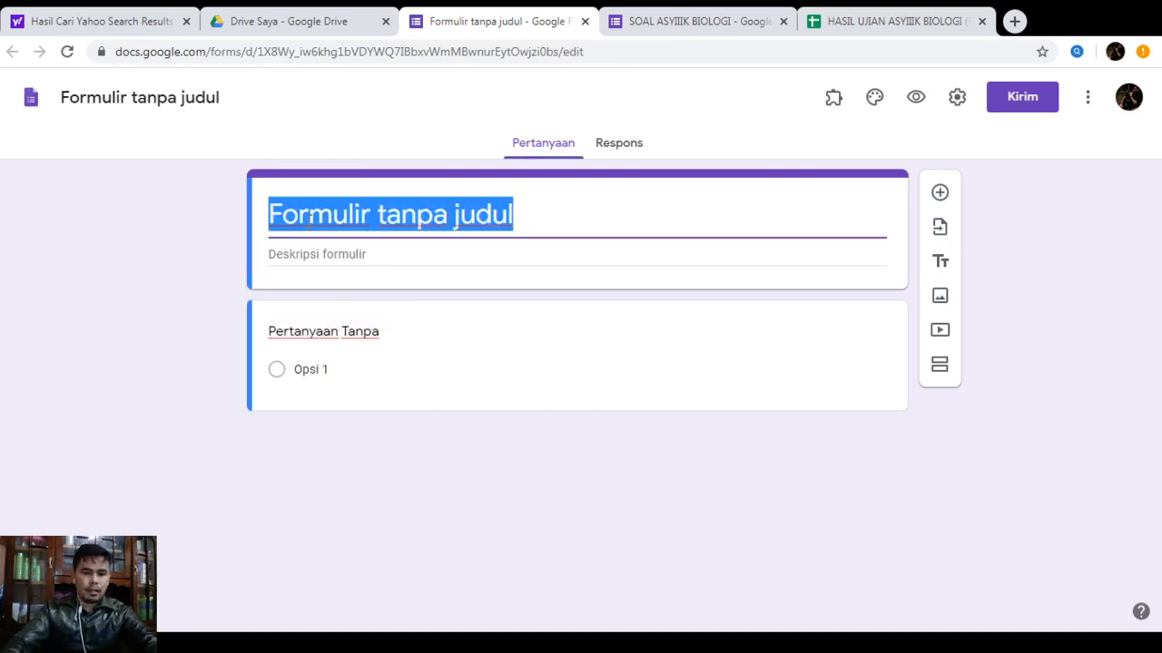
{"action": "type", "text": "U"}
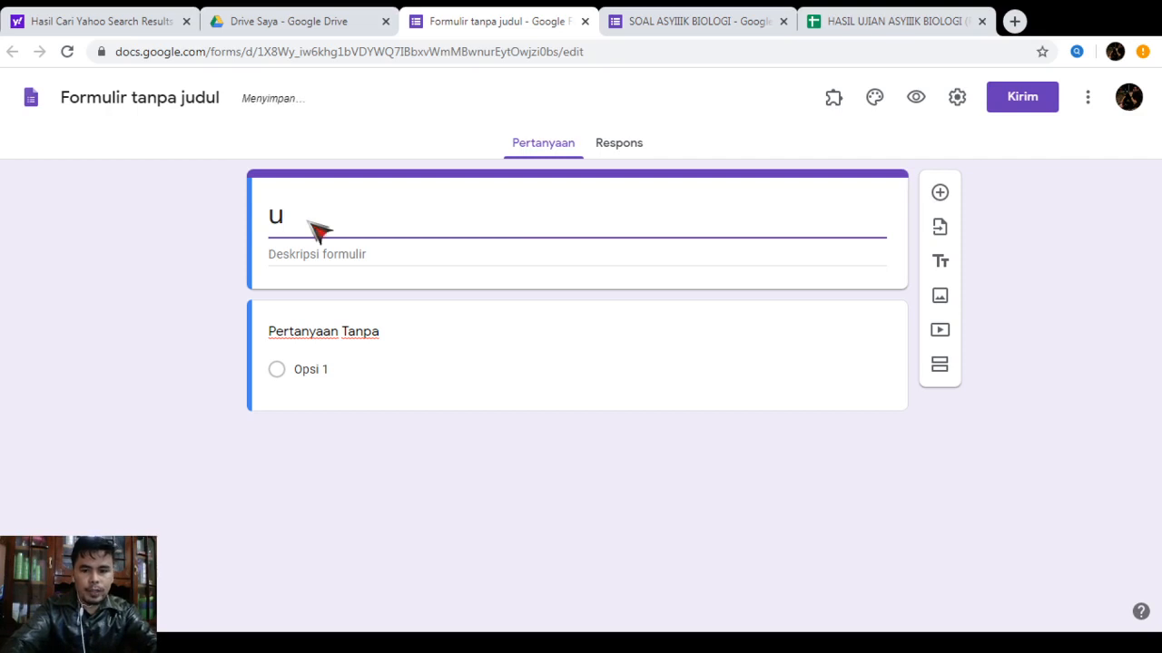
{"action": "key", "text": "BackSpace"}
{"action": "type", "text": "ULAN"}
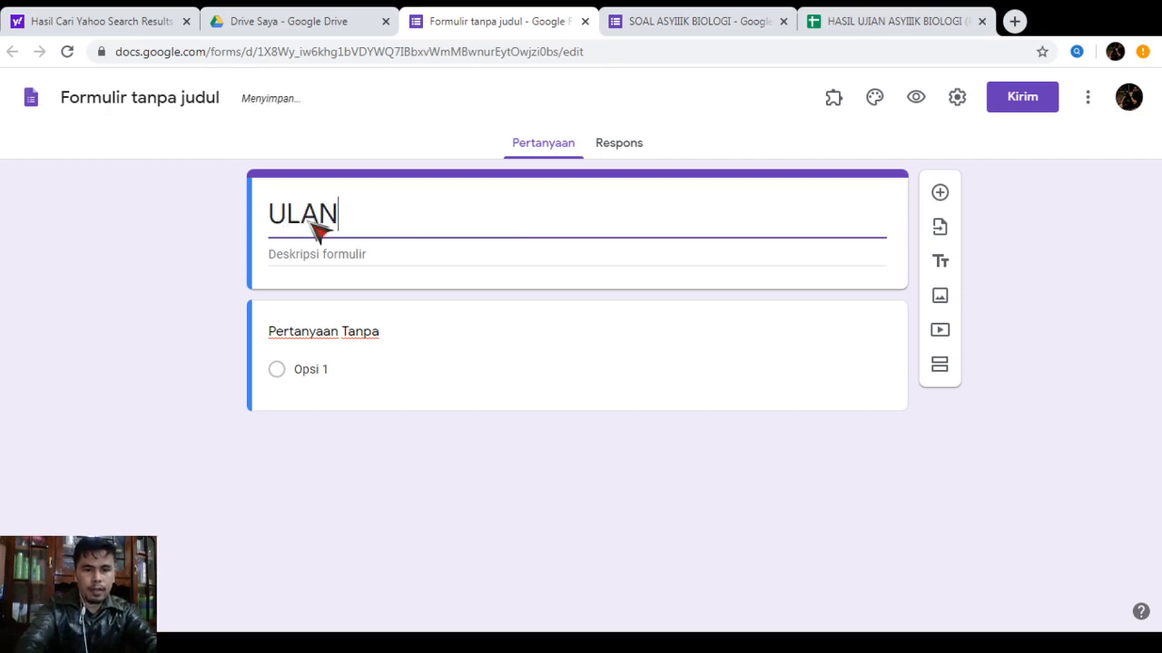
{"action": "type", "text": "GAN HARIAN"}
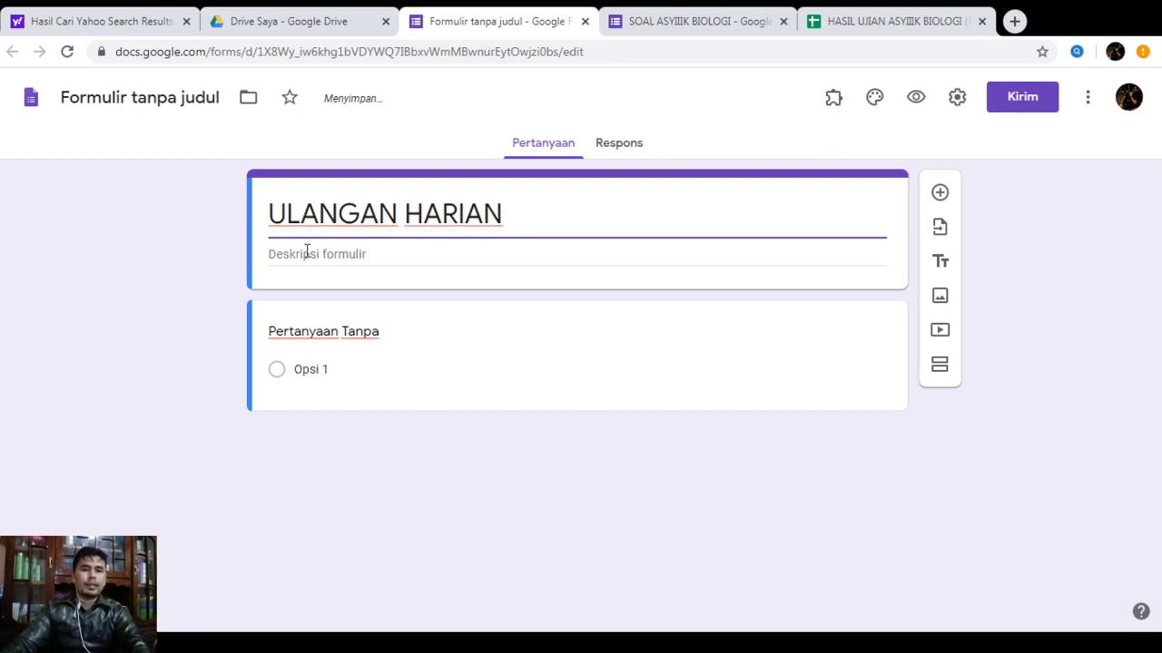
Add the description 'Lengkapi Biodata Anda' and rename the file to ULANGAN HARIAN
{"action": "left_click", "coordinate": [309, 255]}
{"action": "type", "text": "L"}
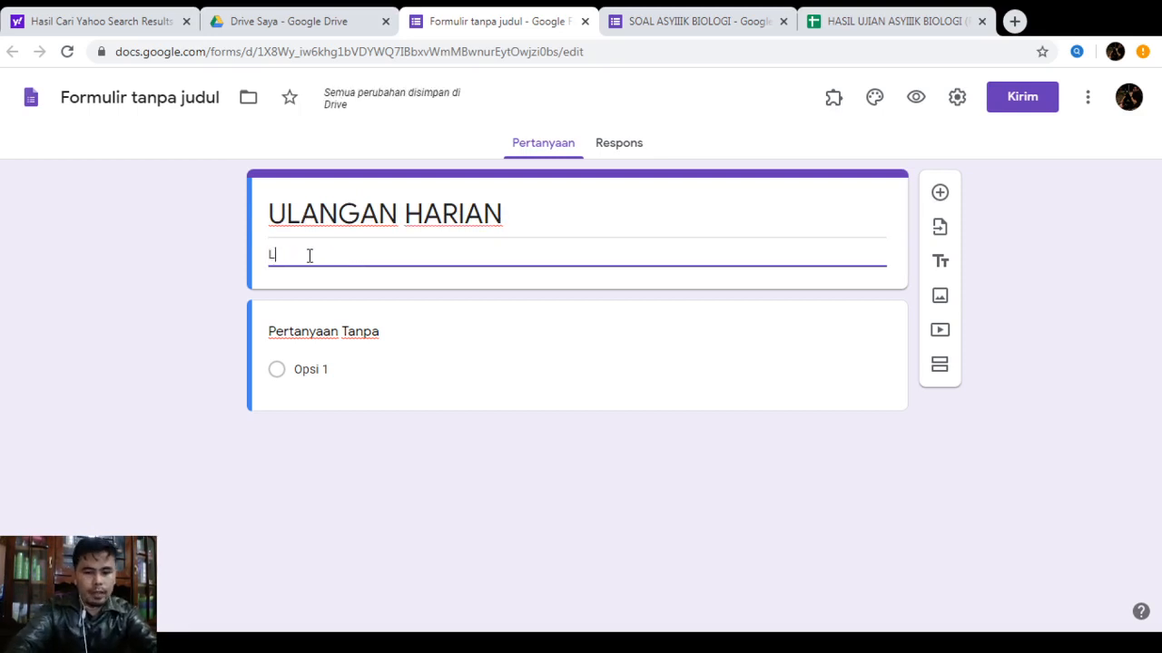
{"action": "type", "text": "engkapi"}
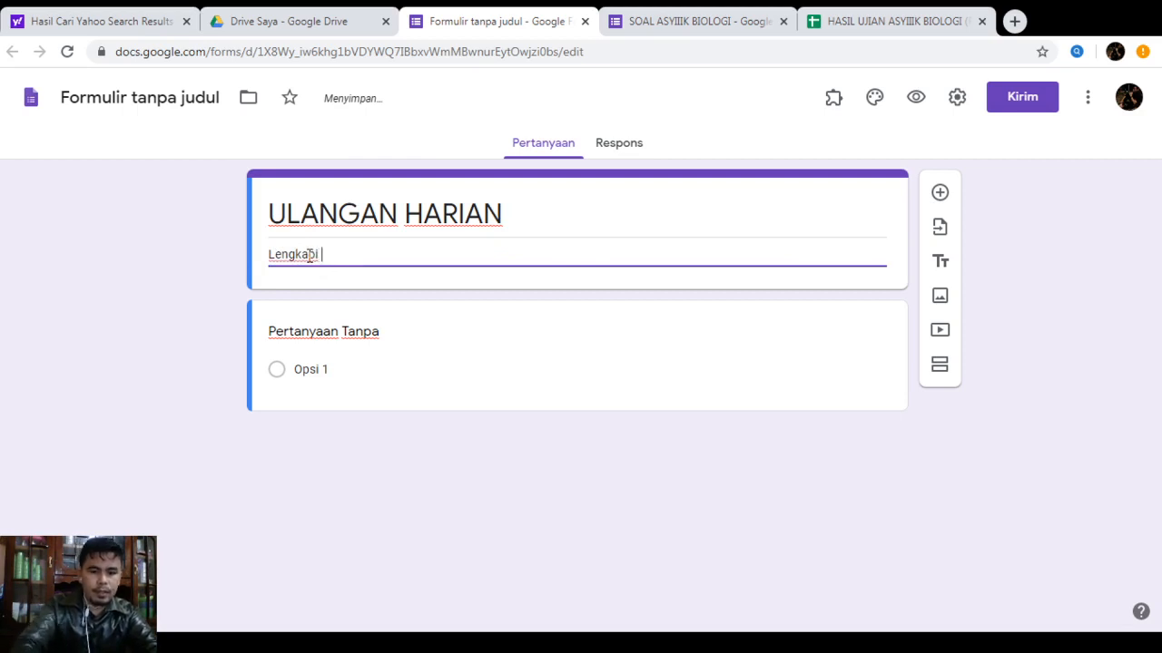
{"action": "type", "text": " Biodata Anda"}
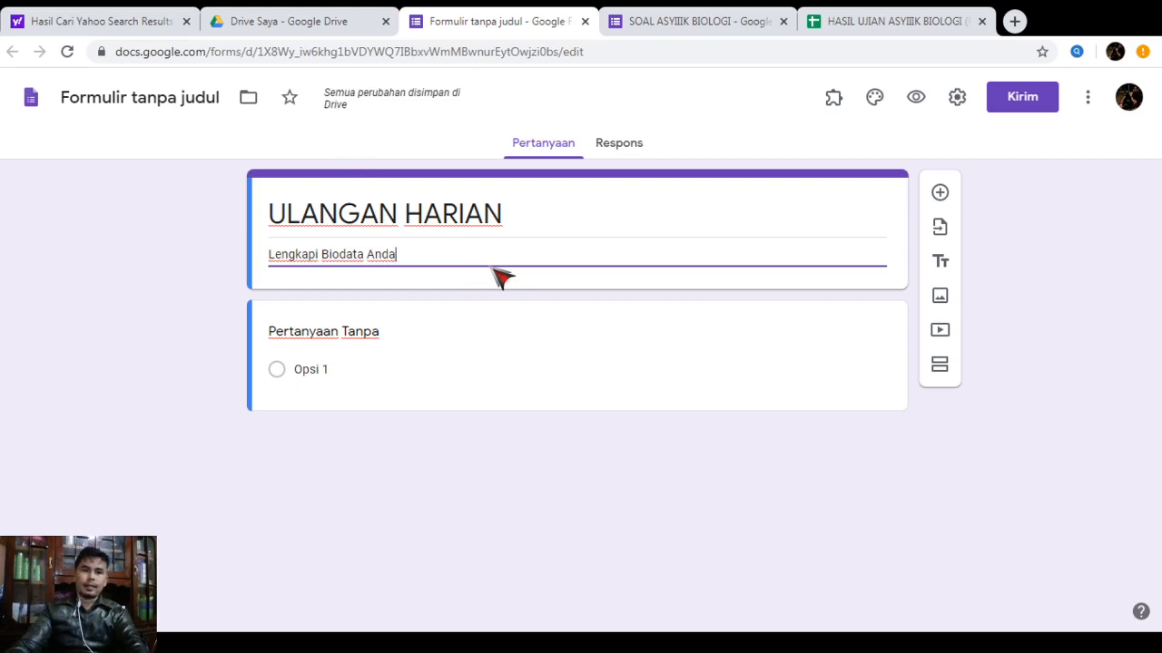
{"action": "triple_click", "coordinate": [389, 213]}
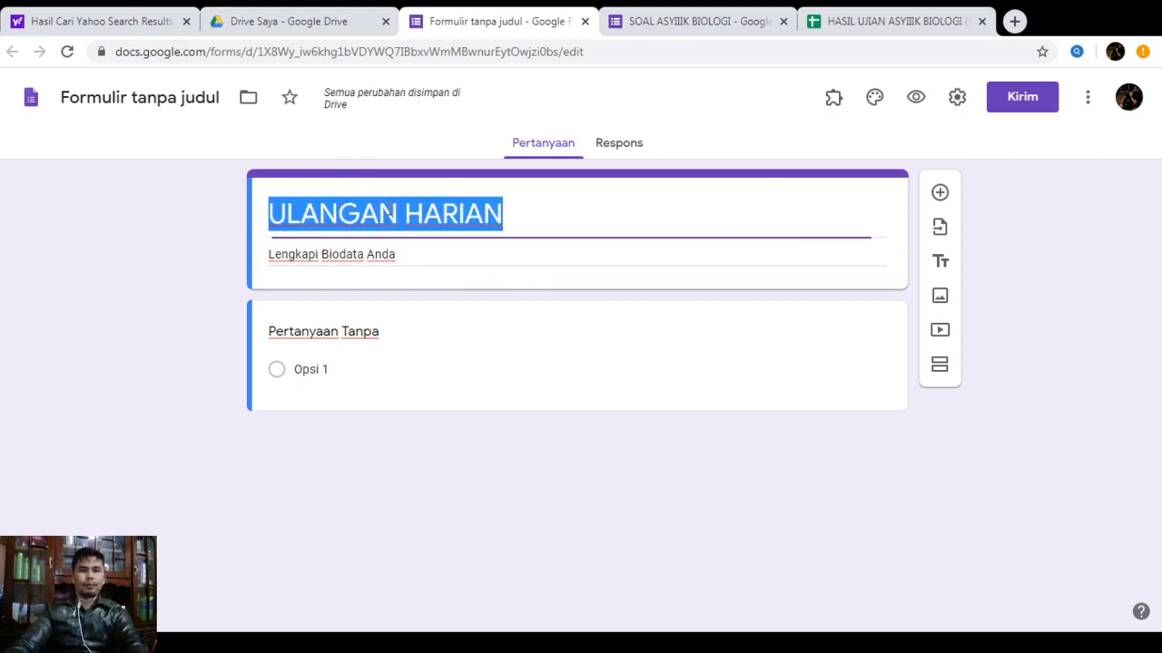
{"action": "left_click", "coordinate": [124, 101]}
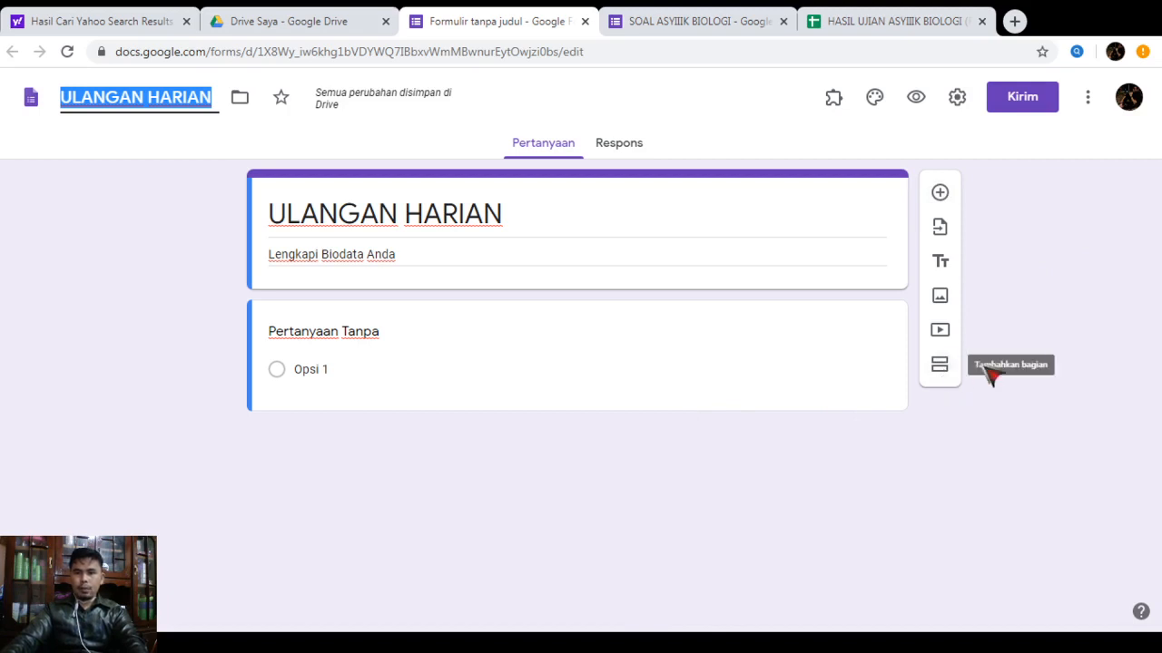
Turn the first question into a required short-answer 'Nama' and add another question below
{"action": "left_click", "coordinate": [381, 336]}
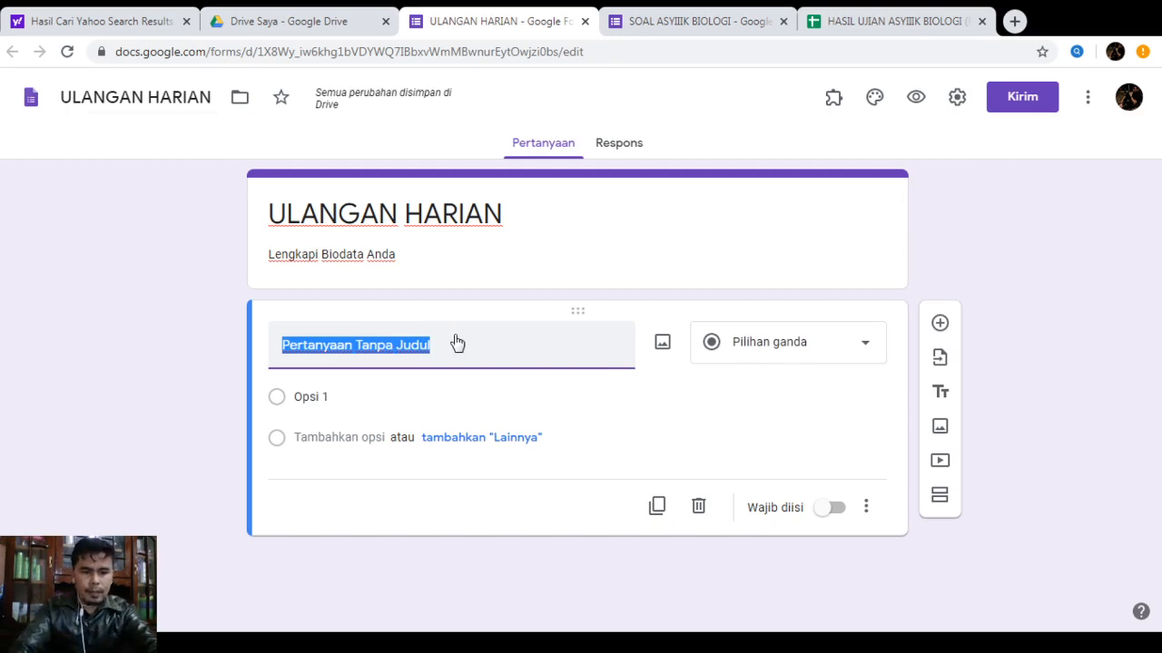
{"action": "type", "text": "n"}
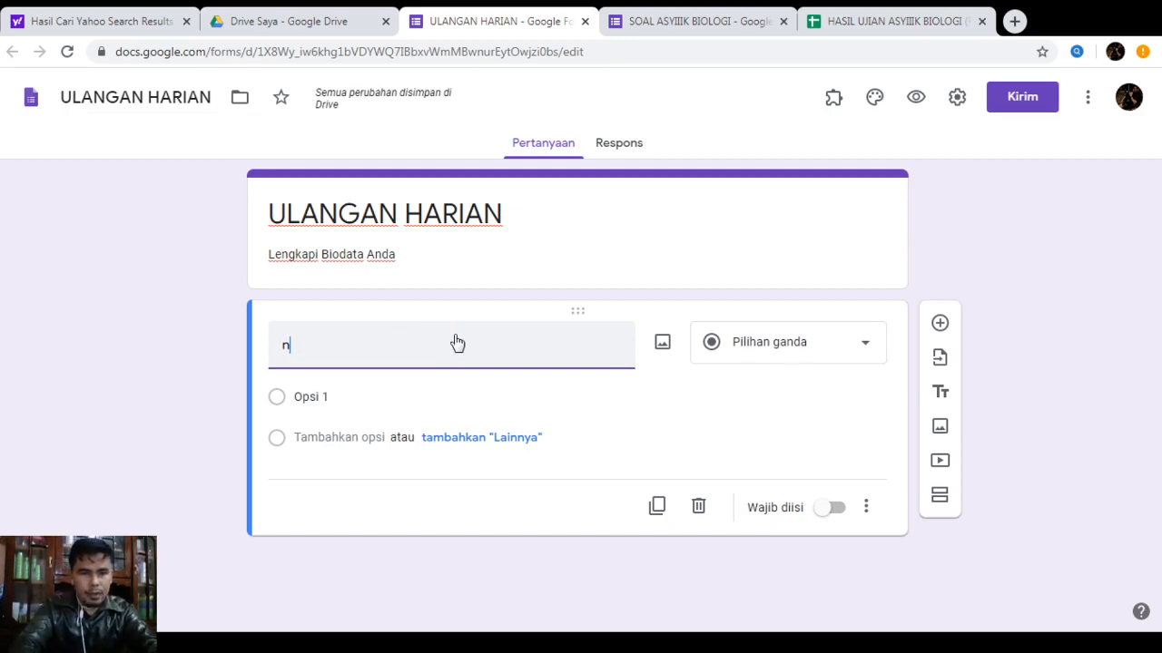
{"action": "key", "text": "BackSpace"}
{"action": "type", "text": "Na"}
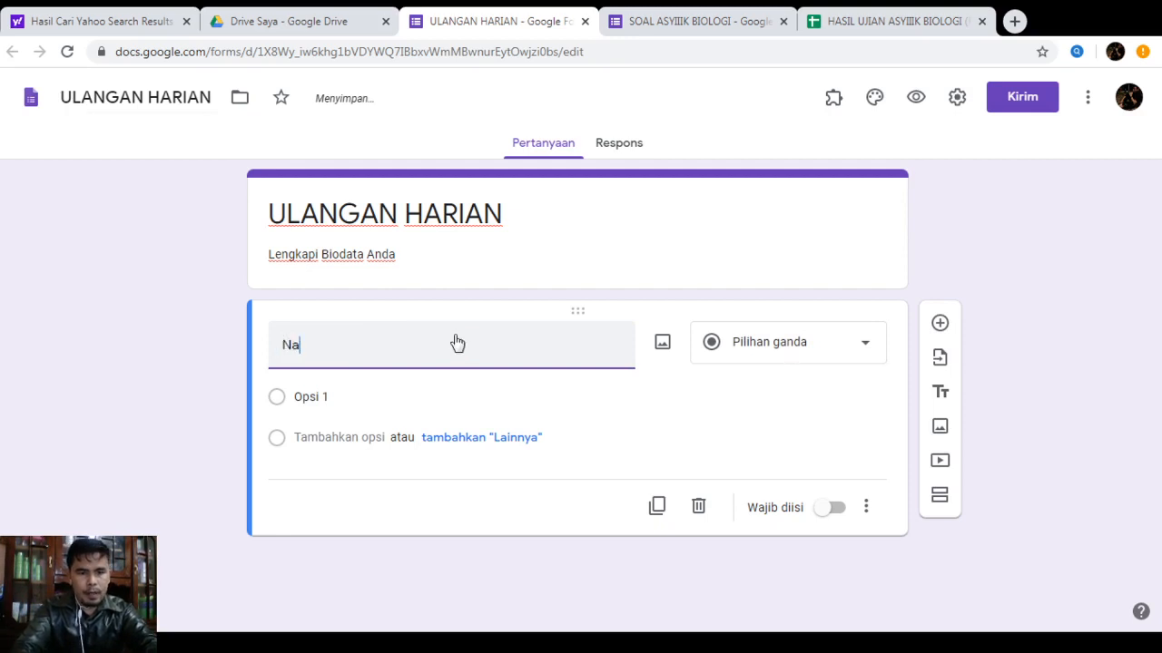
{"action": "type", "text": "ma"}
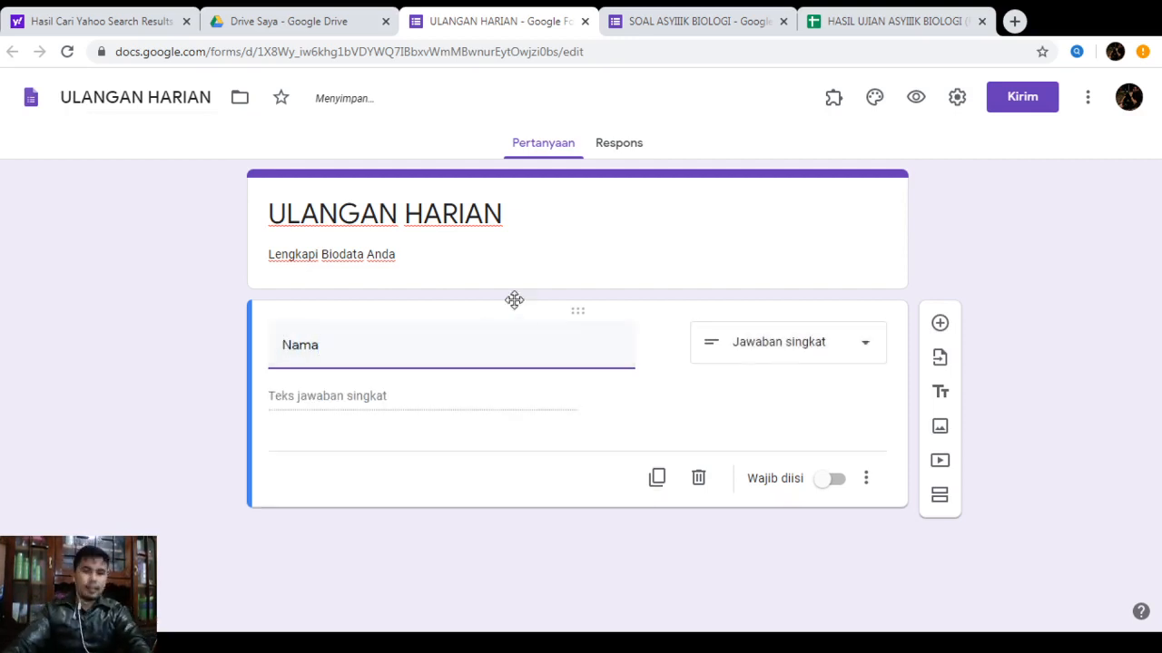
{"action": "left_click", "coordinate": [866, 350]}
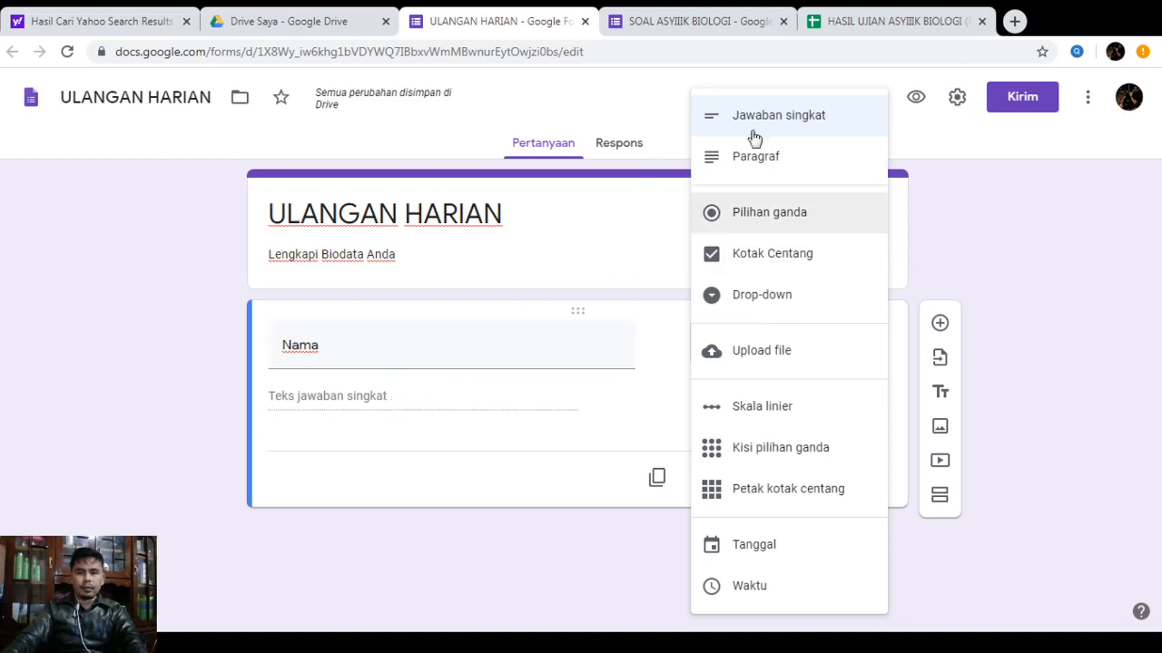
{"action": "left_click", "coordinate": [809, 124]}
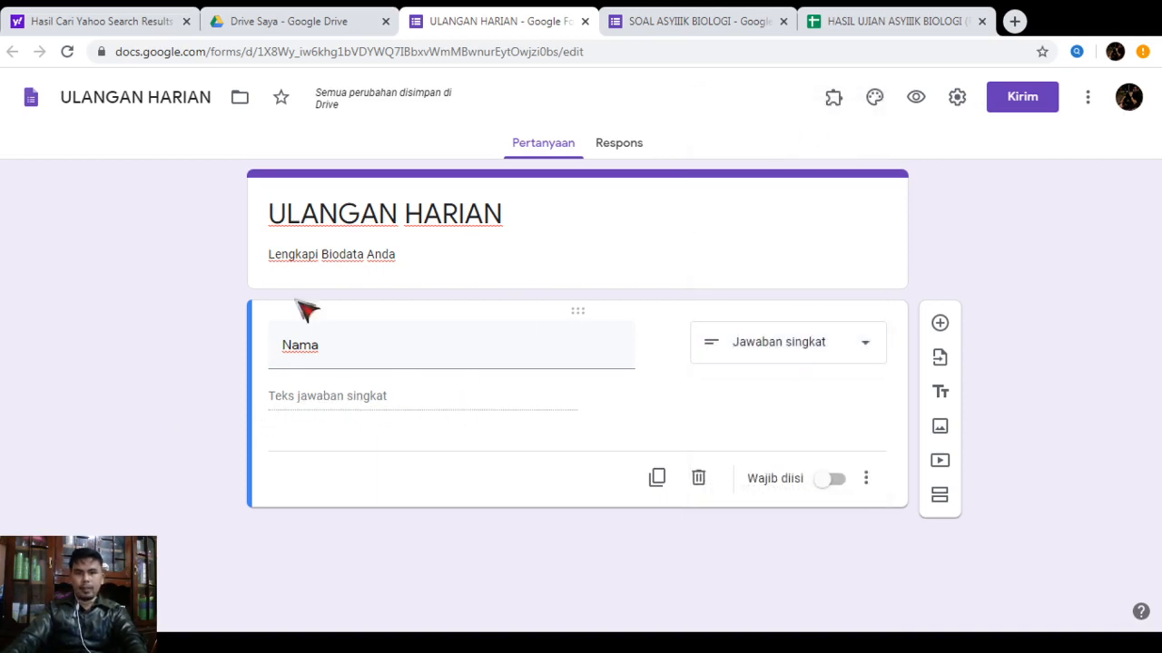
{"action": "left_click", "coordinate": [821, 490]}
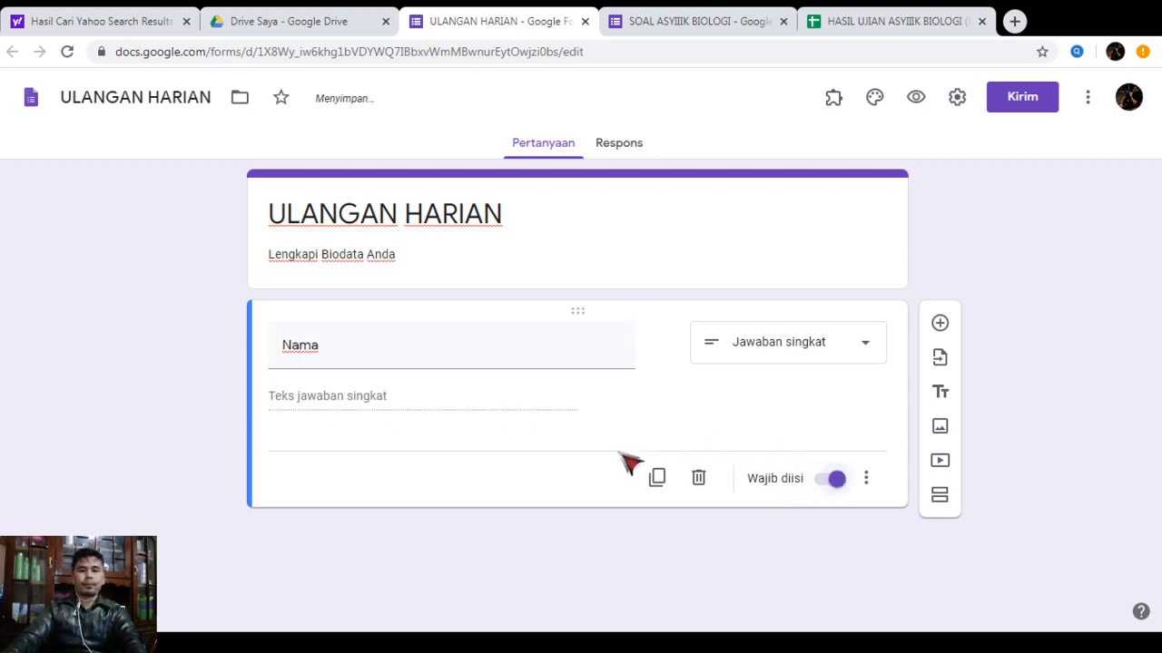
{"action": "left_click", "coordinate": [939, 324]}
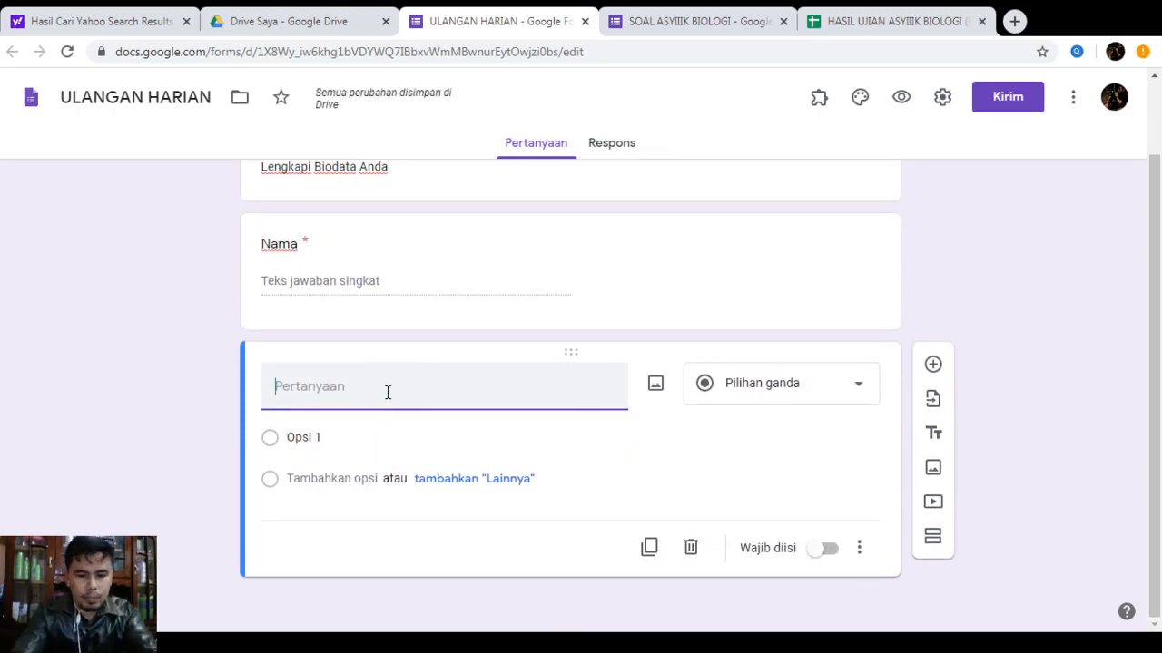
Name the next question 'Kelas' and make it a drop-down question
{"action": "type", "text": "Kelas"}
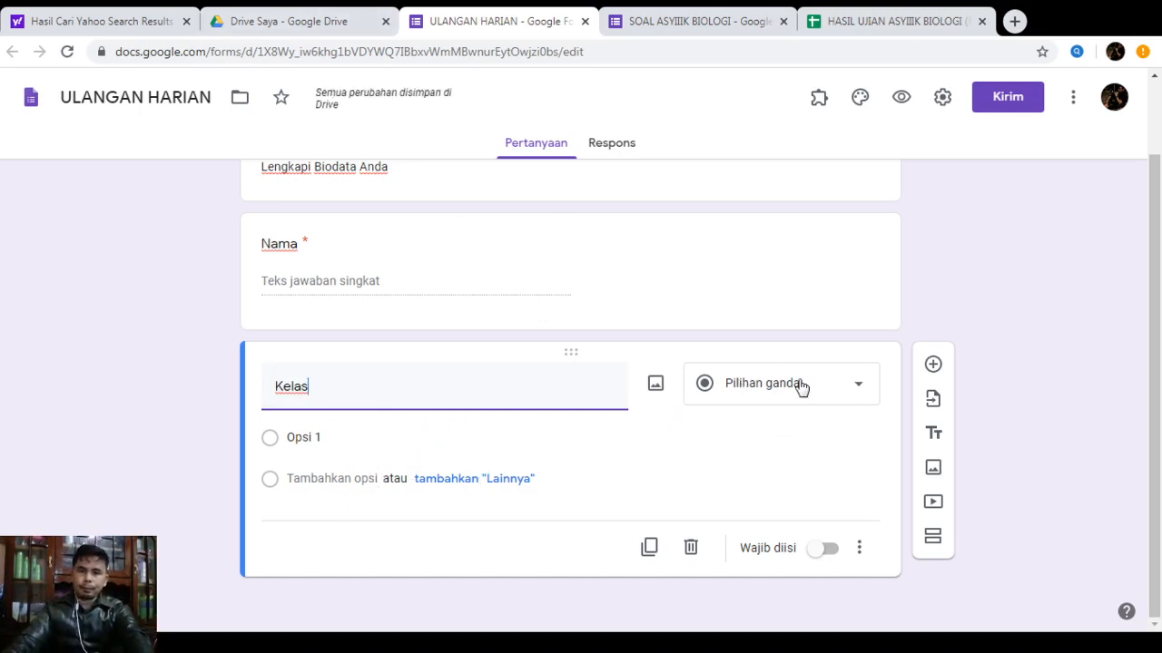
{"action": "left_click", "coordinate": [840, 396]}
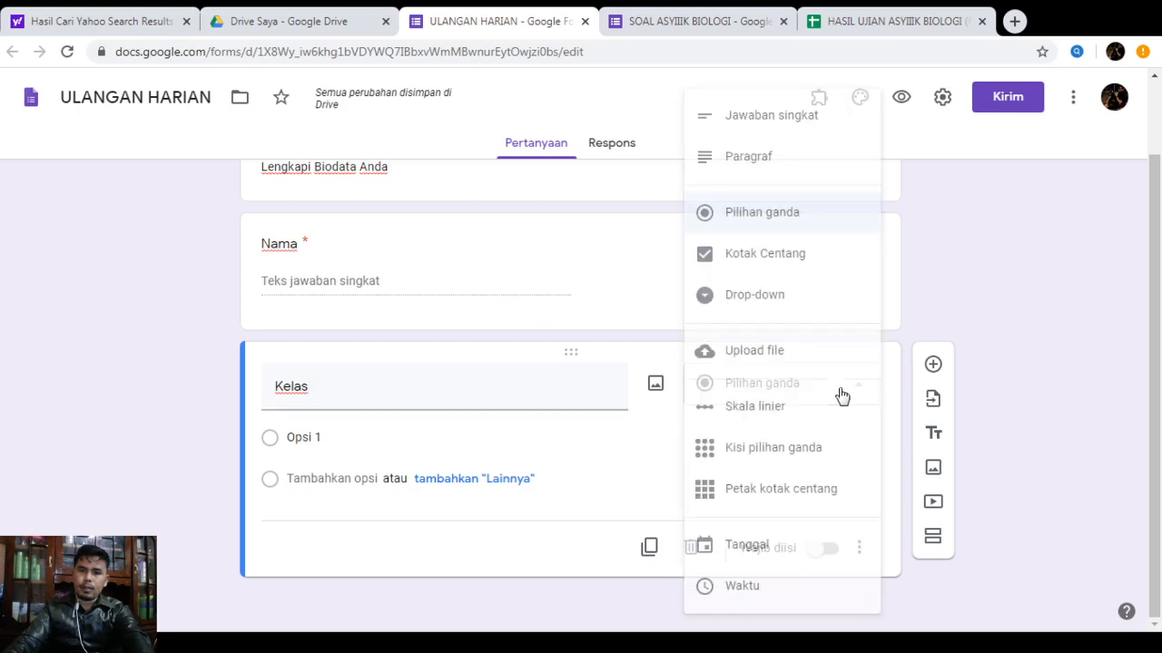
{"action": "left_click", "coordinate": [852, 403]}
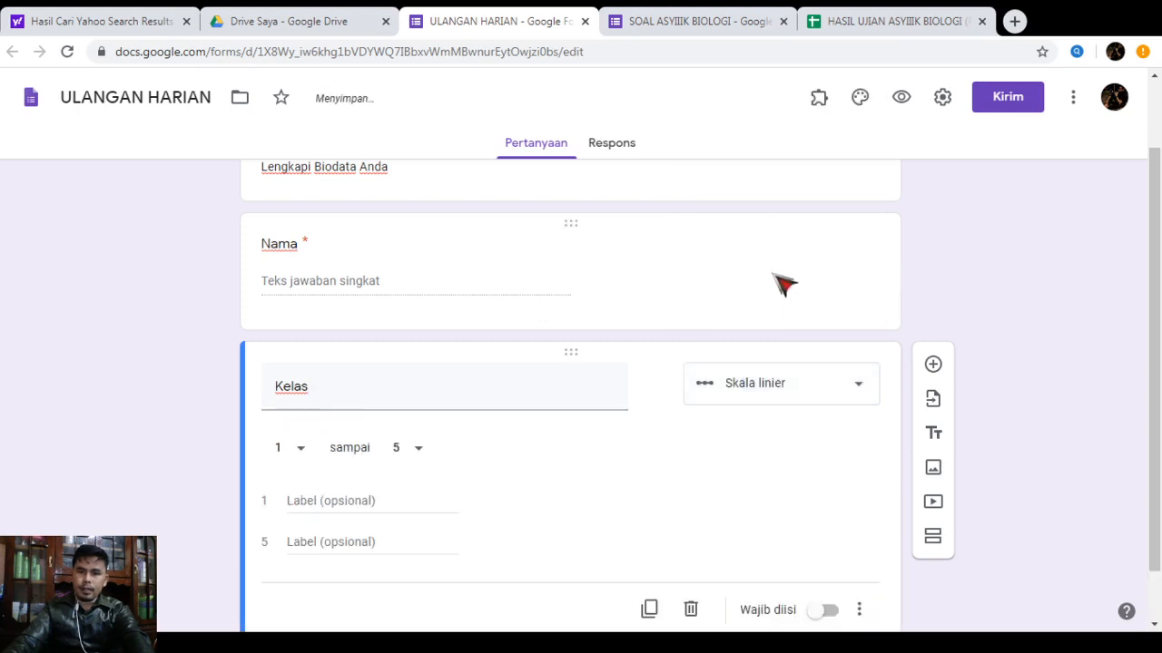
{"action": "left_click", "coordinate": [856, 396]}
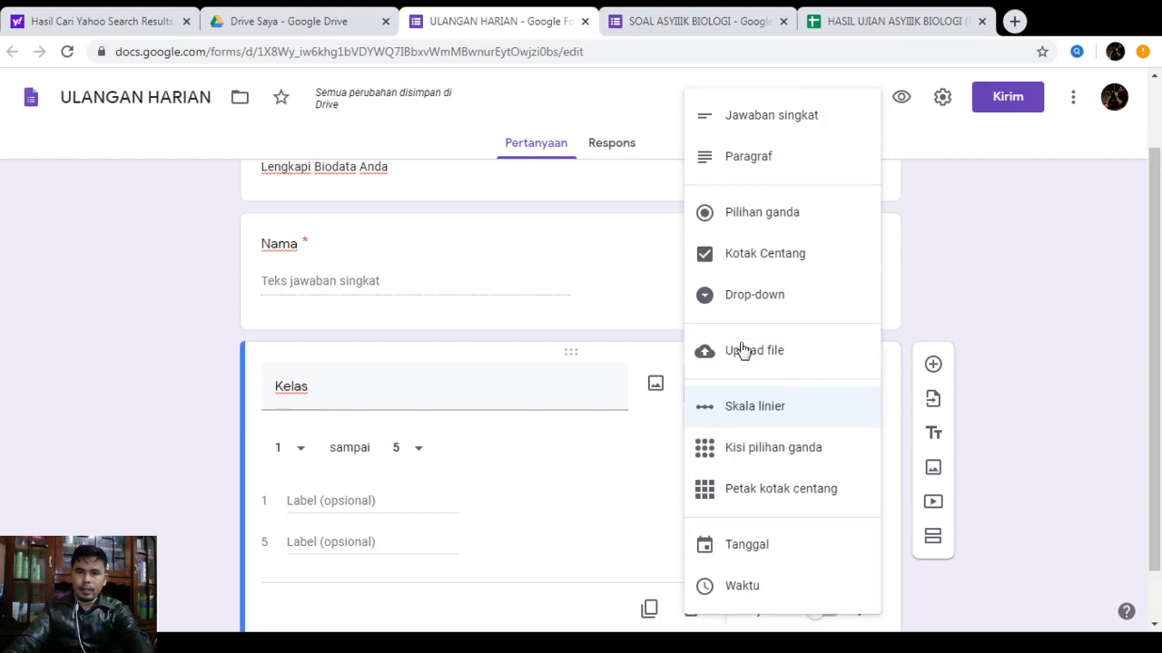
{"action": "left_click", "coordinate": [746, 296]}
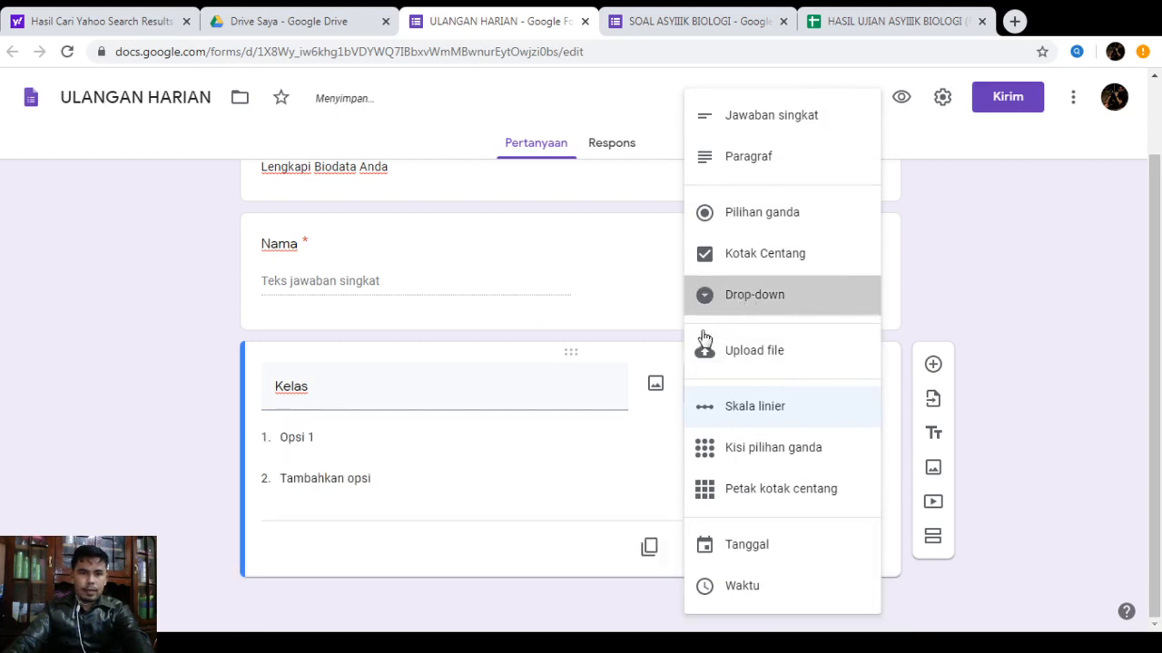
Give Kelas options X MIA-A, X MIA-B, X MIA-C, make it required, and add a question
{"action": "left_click", "coordinate": [328, 437]}
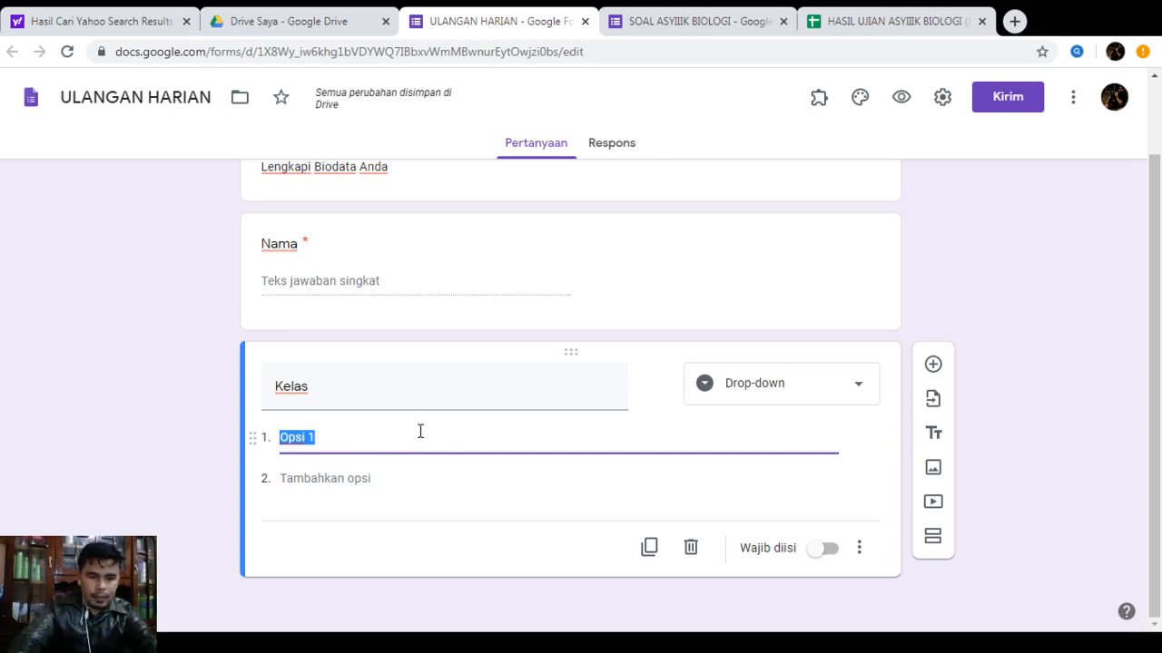
{"action": "type", "text": "X MIA-A"}
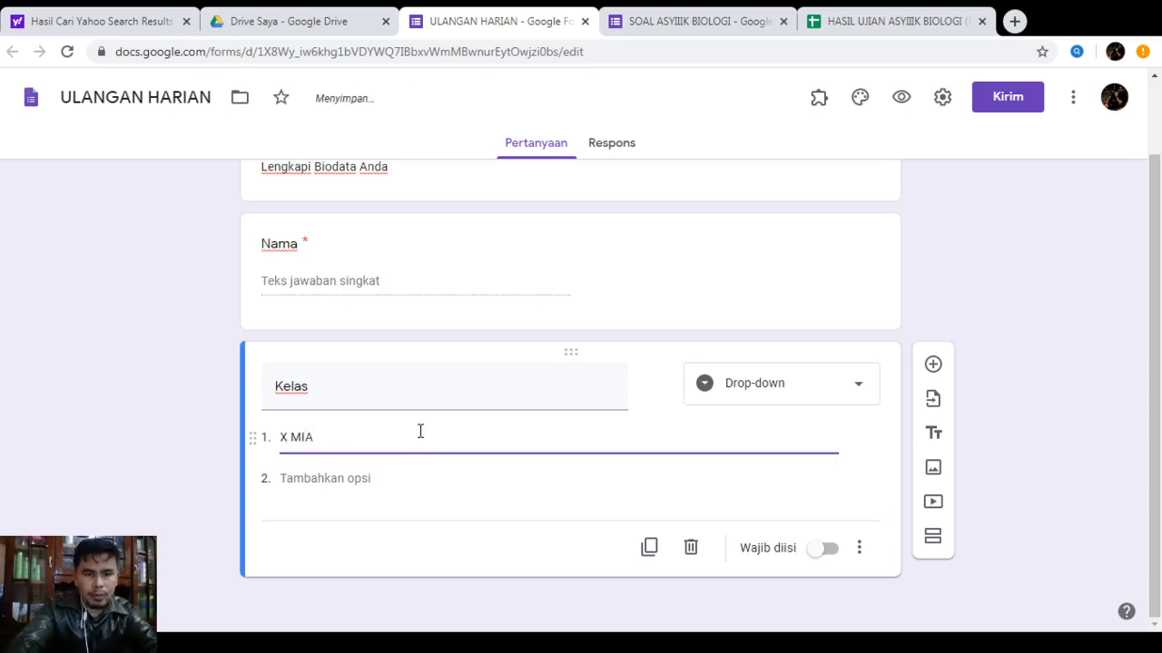
{"action": "left_click", "coordinate": [344, 482]}
{"action": "type", "text": "X"}
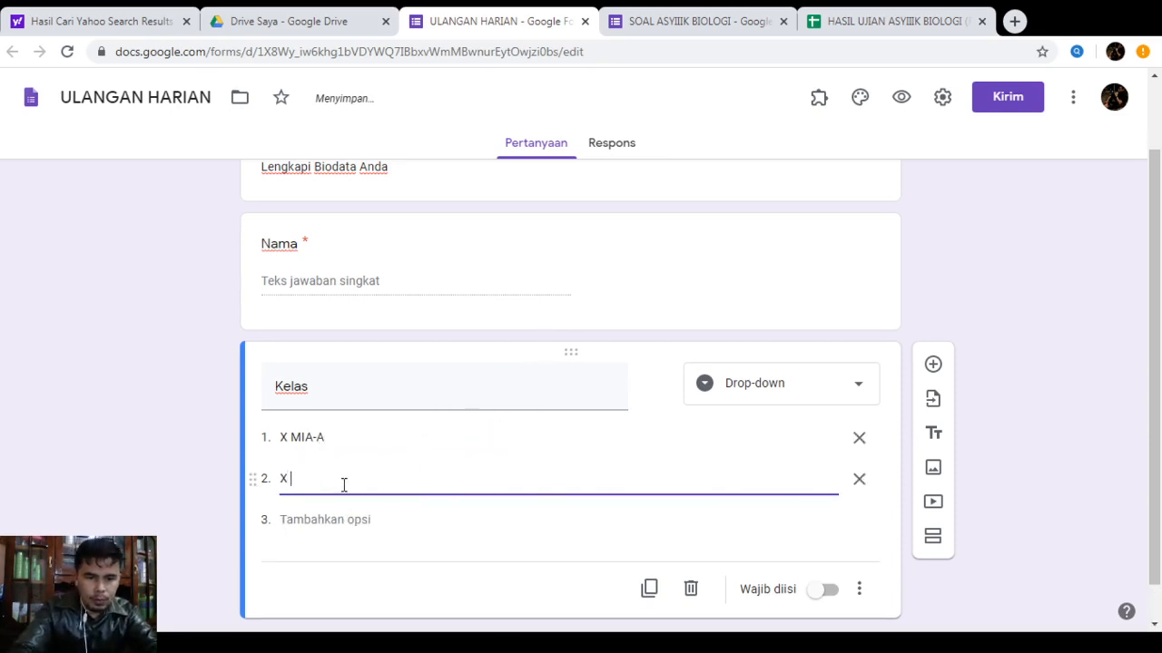
{"action": "type", "text": " MIA-"}
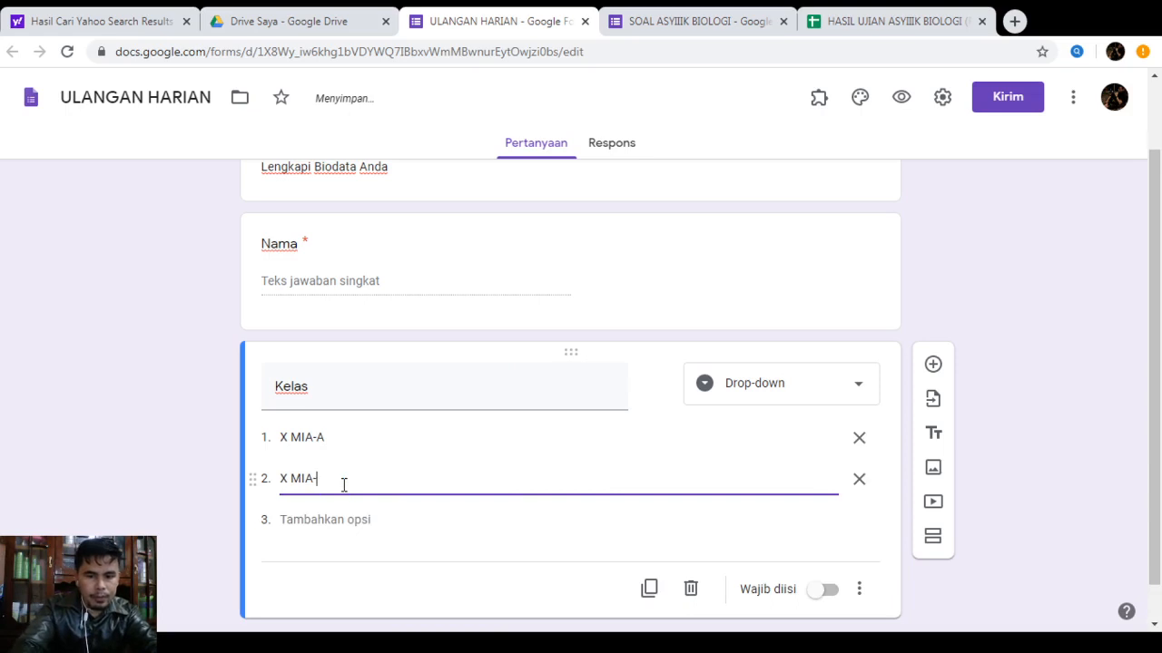
{"action": "type", "text": "B"}
{"action": "left_click", "coordinate": [333, 525]}
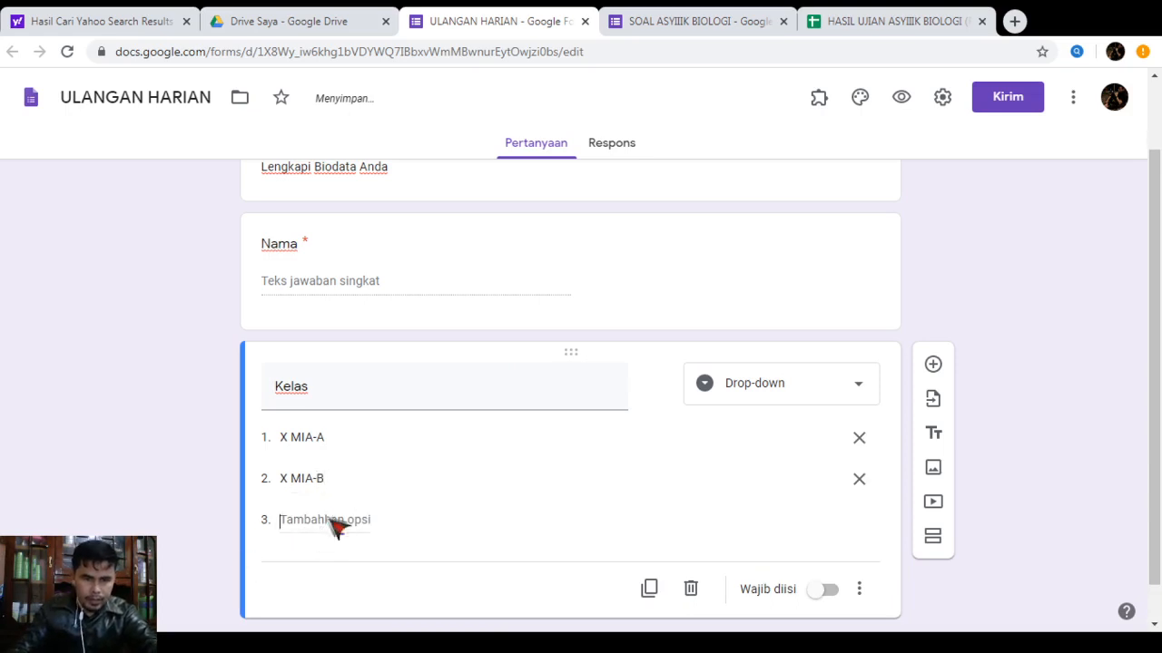
{"action": "type", "text": "X"}
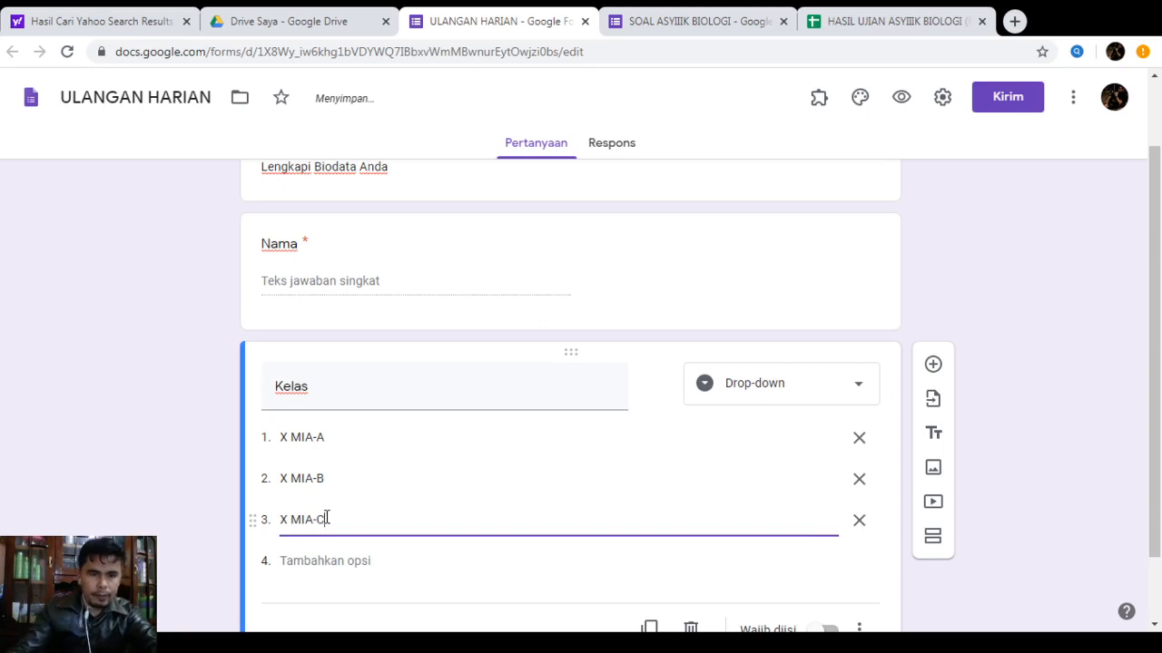
{"action": "type", "text": " MIA-C"}
{"action": "scroll", "coordinate": [590, 363], "scroll_direction": "down", "scroll_amount": 1}
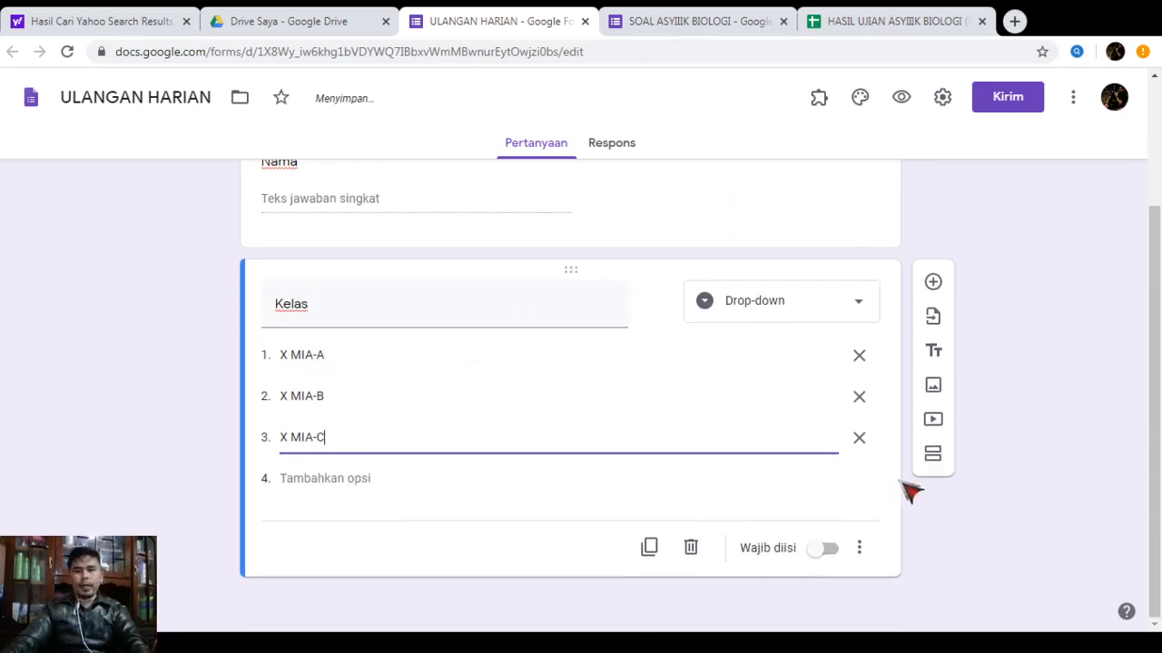
{"action": "left_click", "coordinate": [826, 550]}
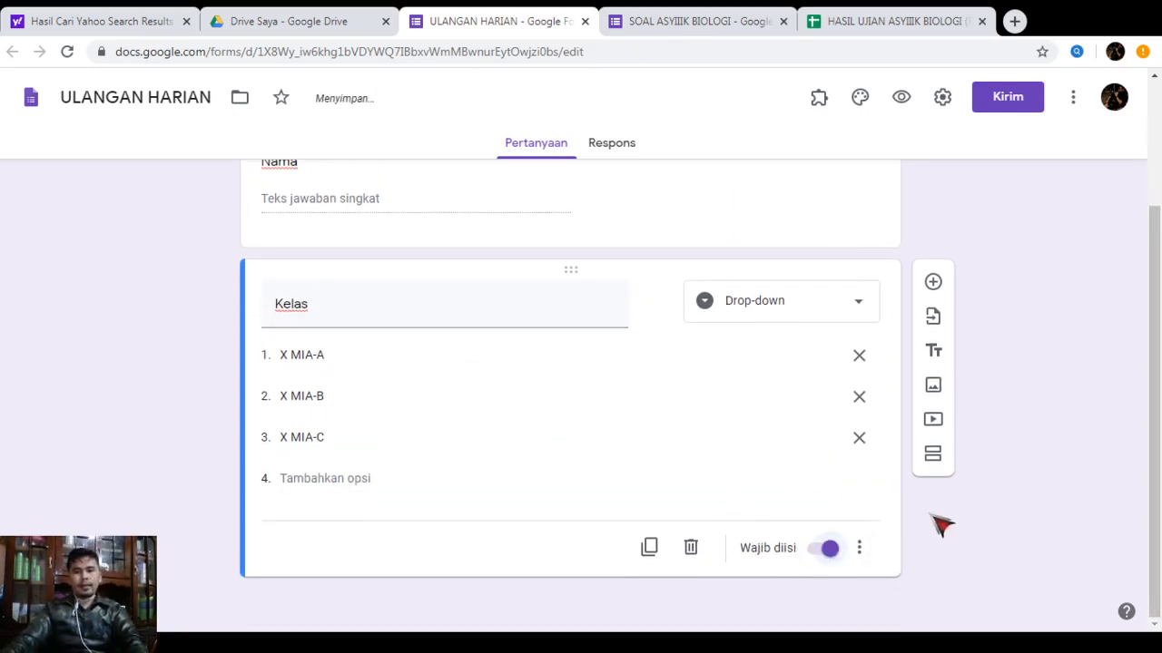
{"action": "left_click", "coordinate": [933, 282]}
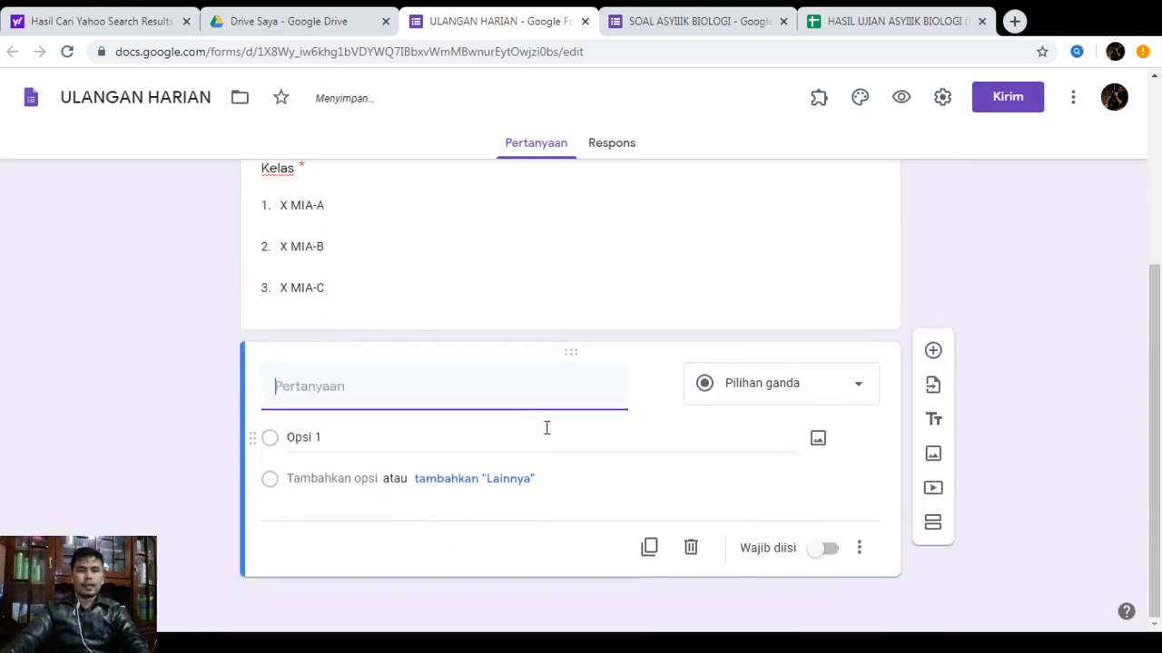
Title the new question 'Mata Pelajaran' and make it a drop-down
{"action": "type", "text": "Mat"}
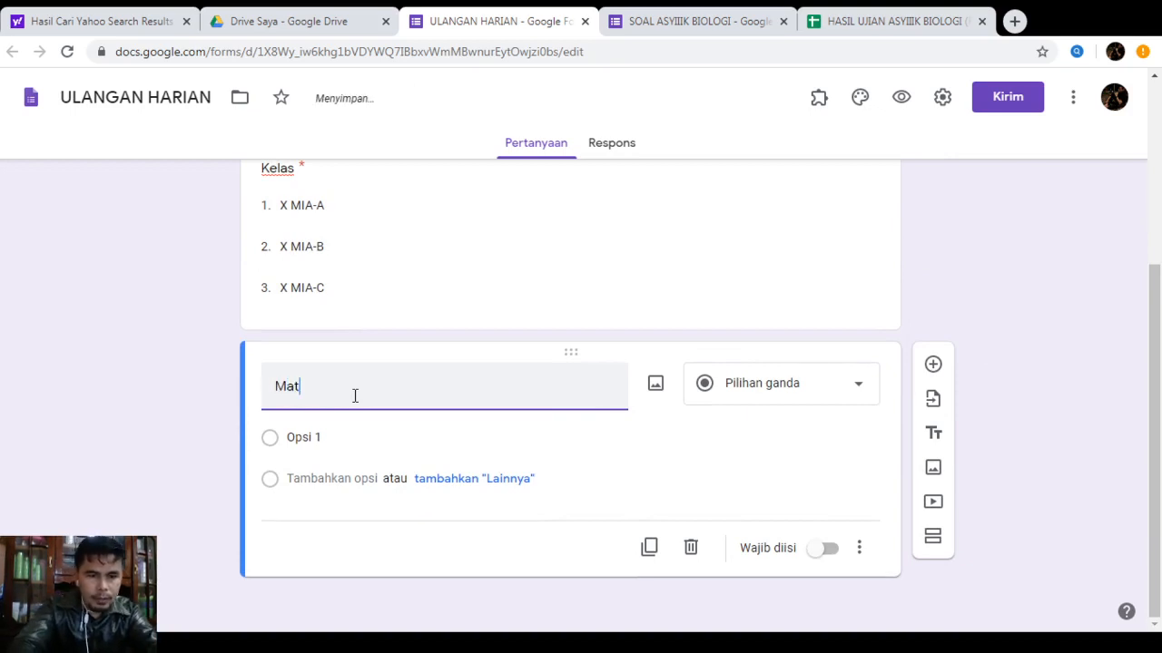
{"action": "type", "text": "a Pelaj"}
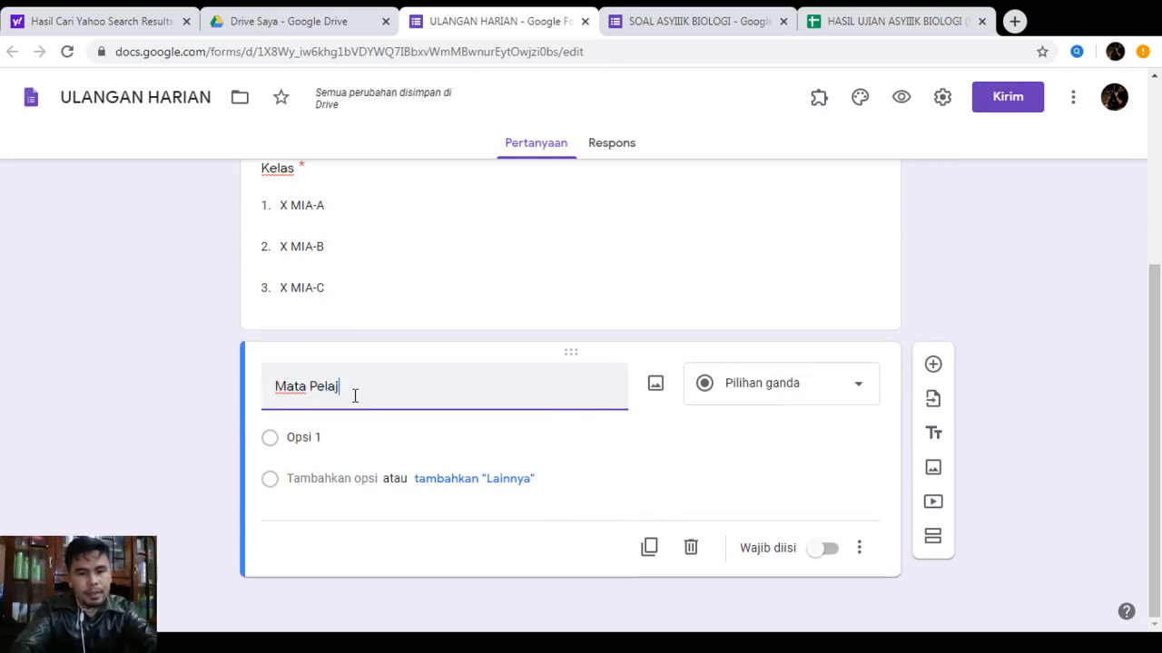
{"action": "type", "text": "aran"}
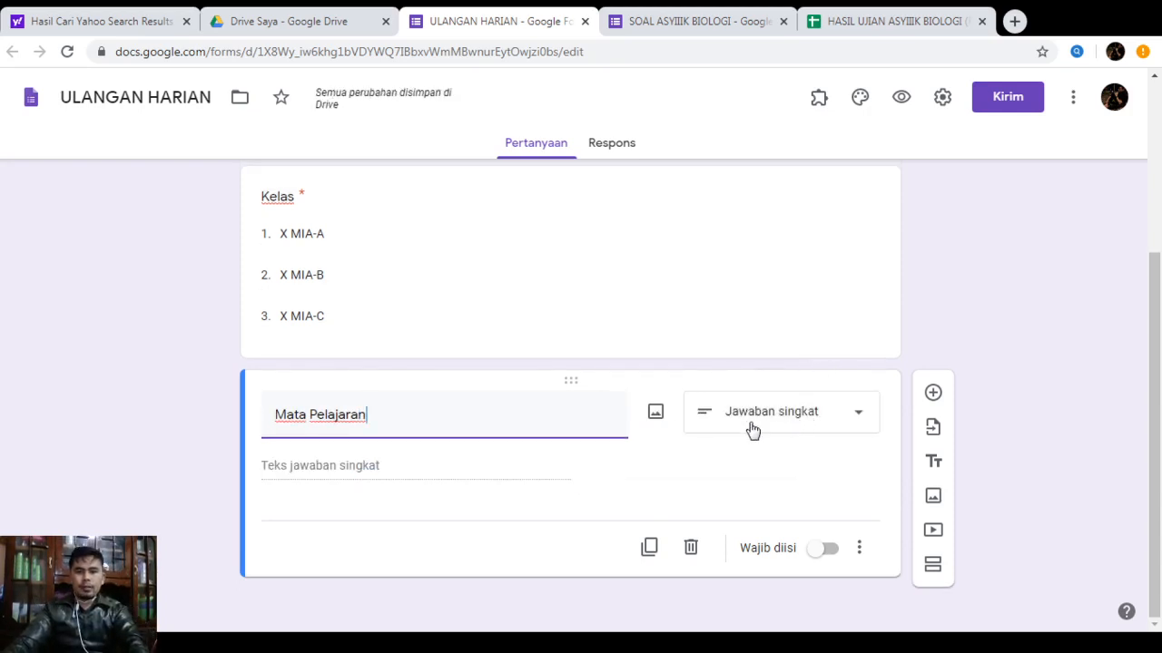
{"action": "left_click", "coordinate": [814, 413]}
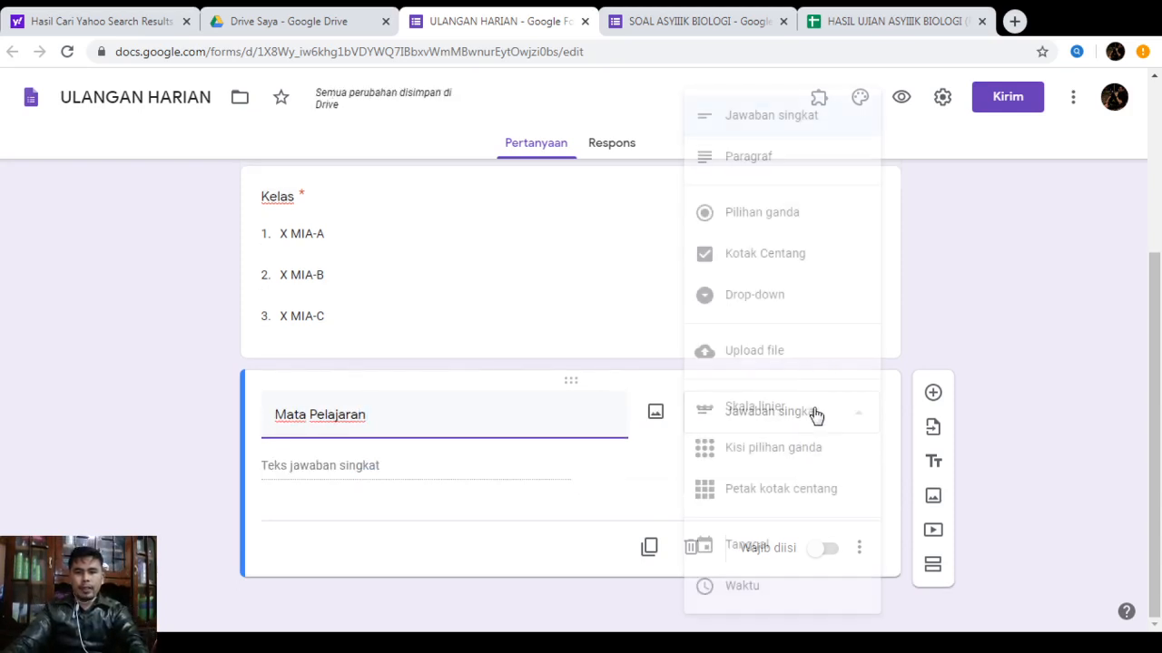
{"action": "left_click", "coordinate": [742, 311]}
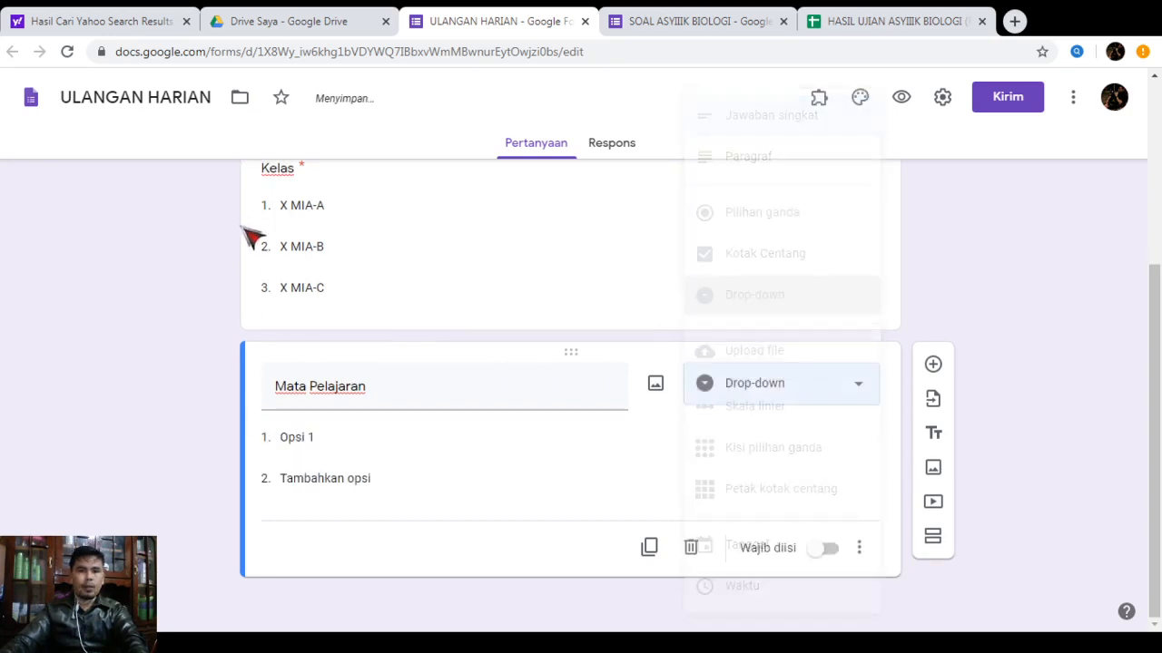
Add options Biologi, Fisika and Kimia, make it required, and add another question
{"action": "left_click", "coordinate": [317, 439]}
{"action": "type", "text": "B"}
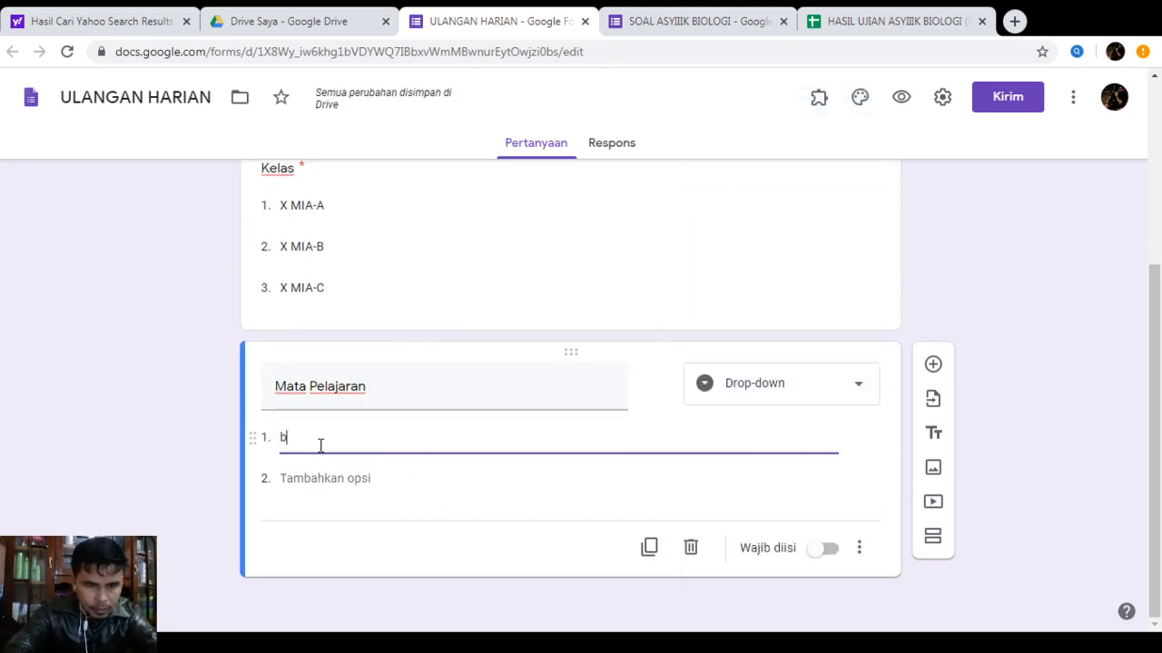
{"action": "key", "text": "BackSpace"}
{"action": "type", "text": "Biologi"}
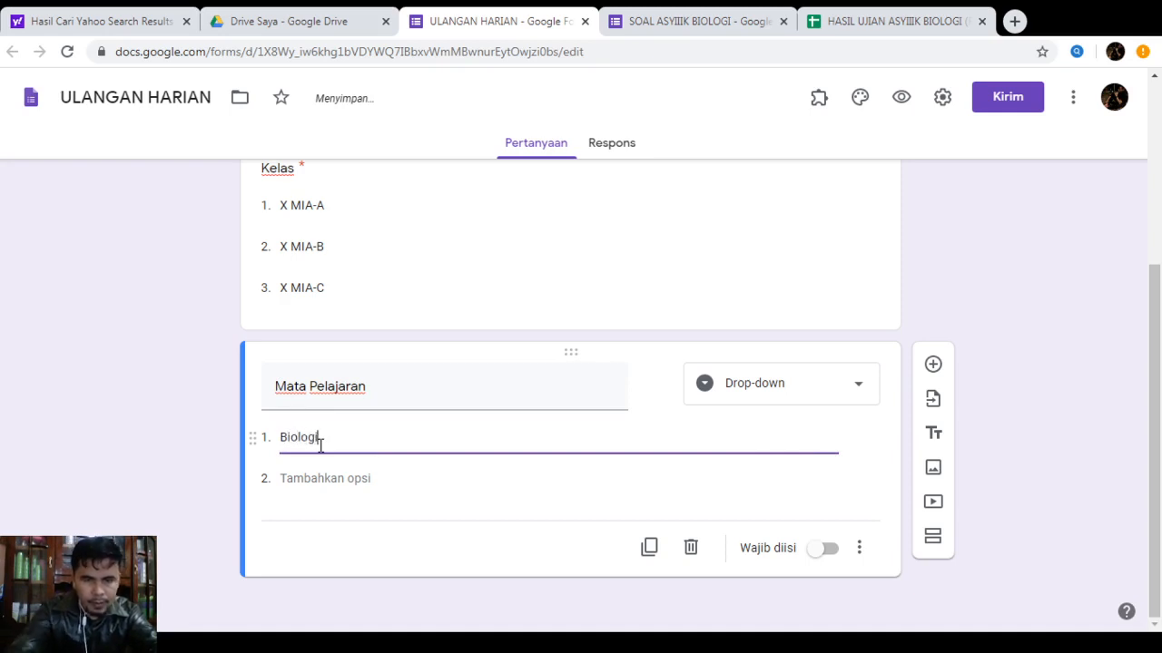
{"action": "left_click", "coordinate": [360, 480]}
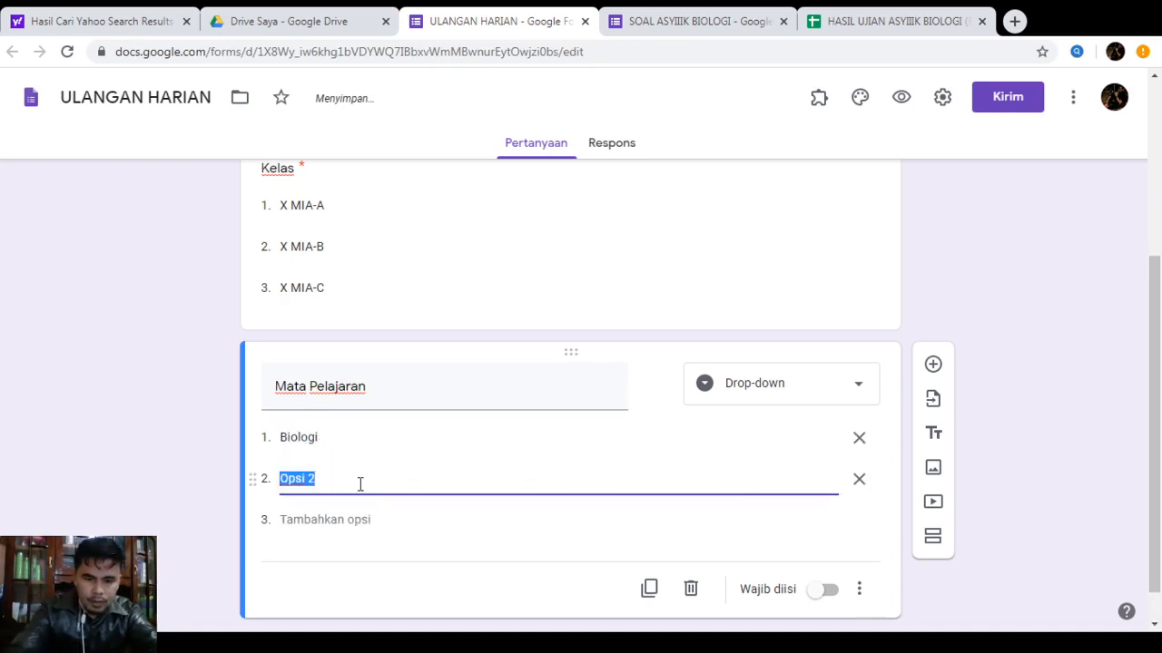
{"action": "type", "text": "Fisika"}
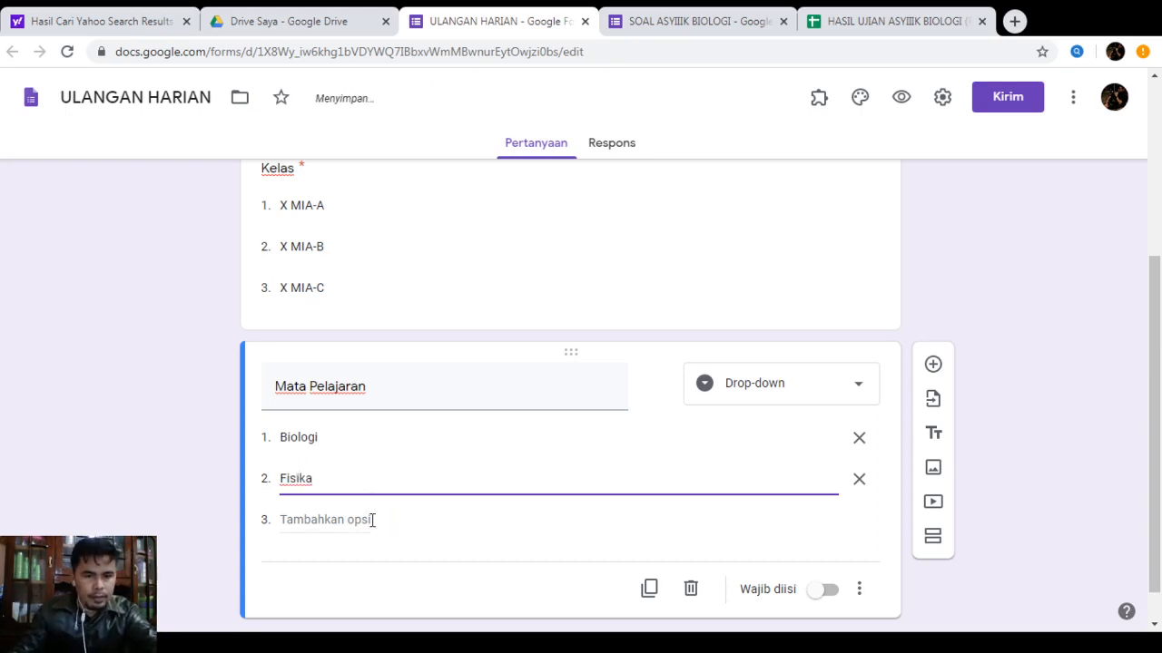
{"action": "left_click", "coordinate": [370, 519]}
{"action": "type", "text": "Kimia"}
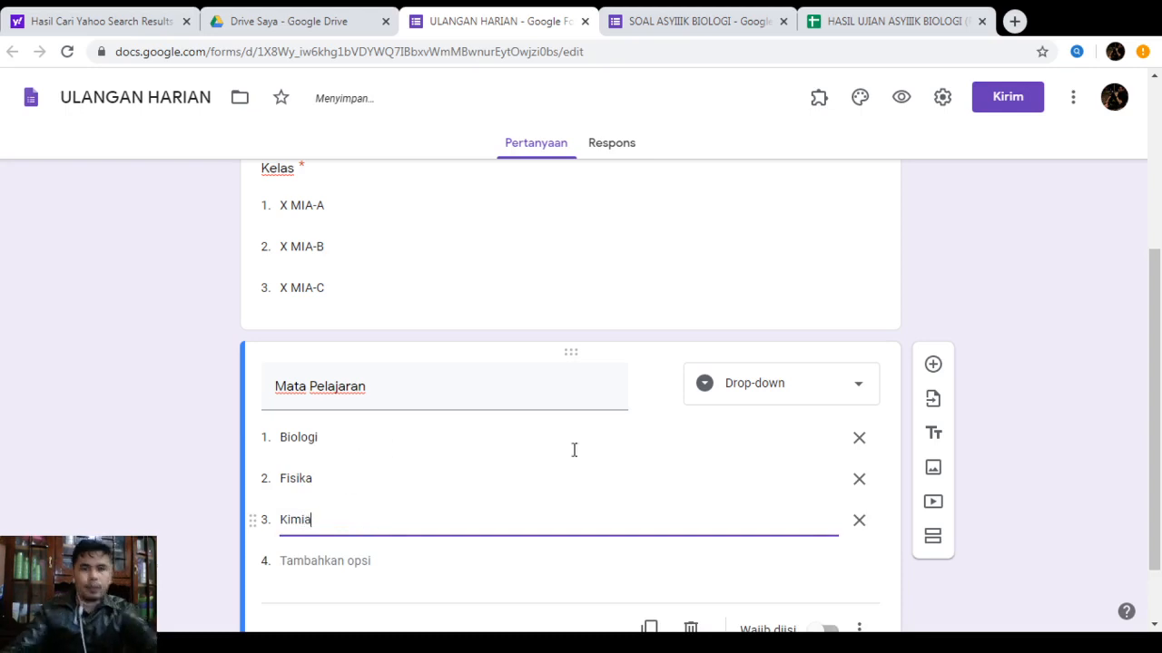
{"action": "scroll", "coordinate": [635, 490], "scroll_direction": "down", "scroll_amount": 1}
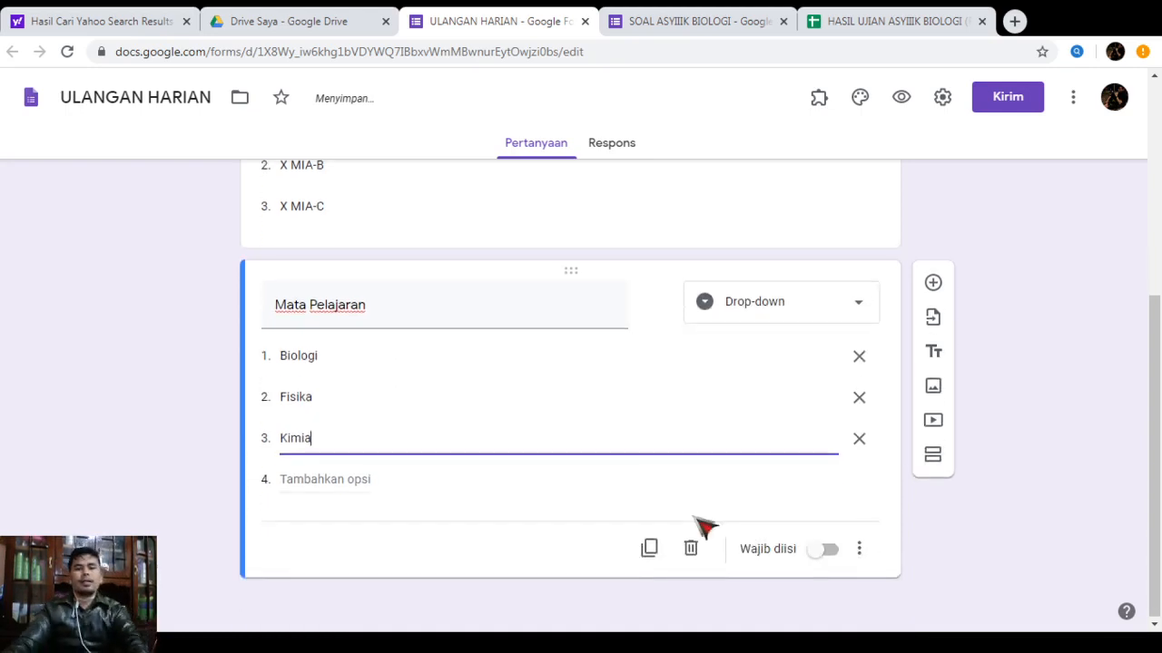
{"action": "left_click", "coordinate": [810, 561]}
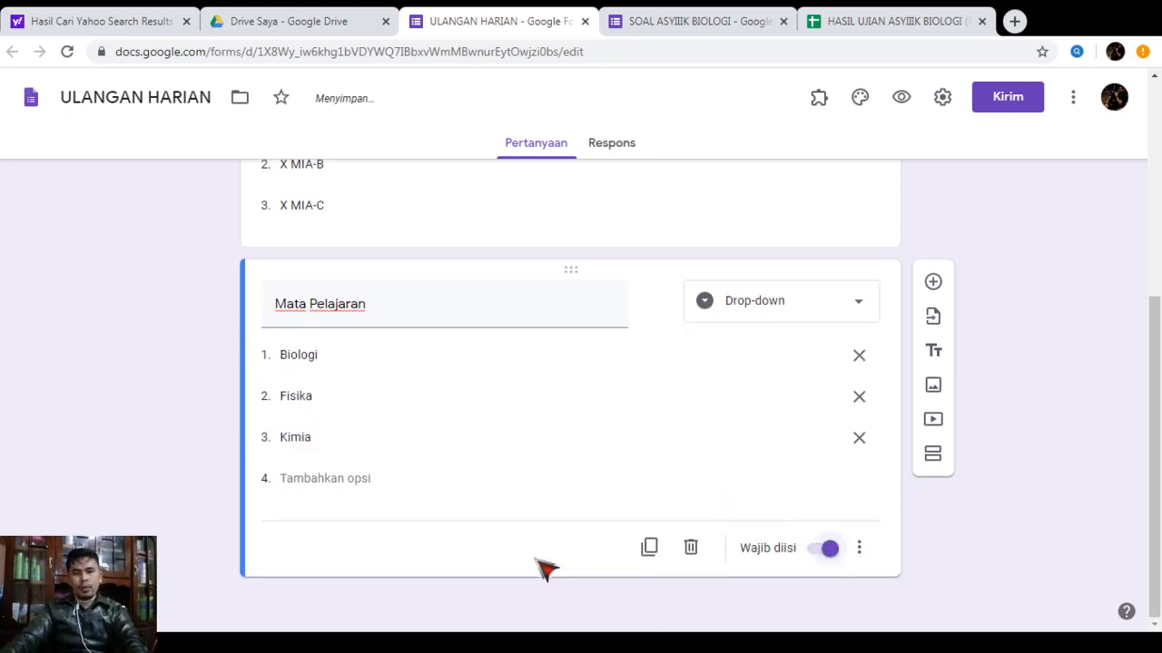
{"action": "left_click", "coordinate": [933, 284]}
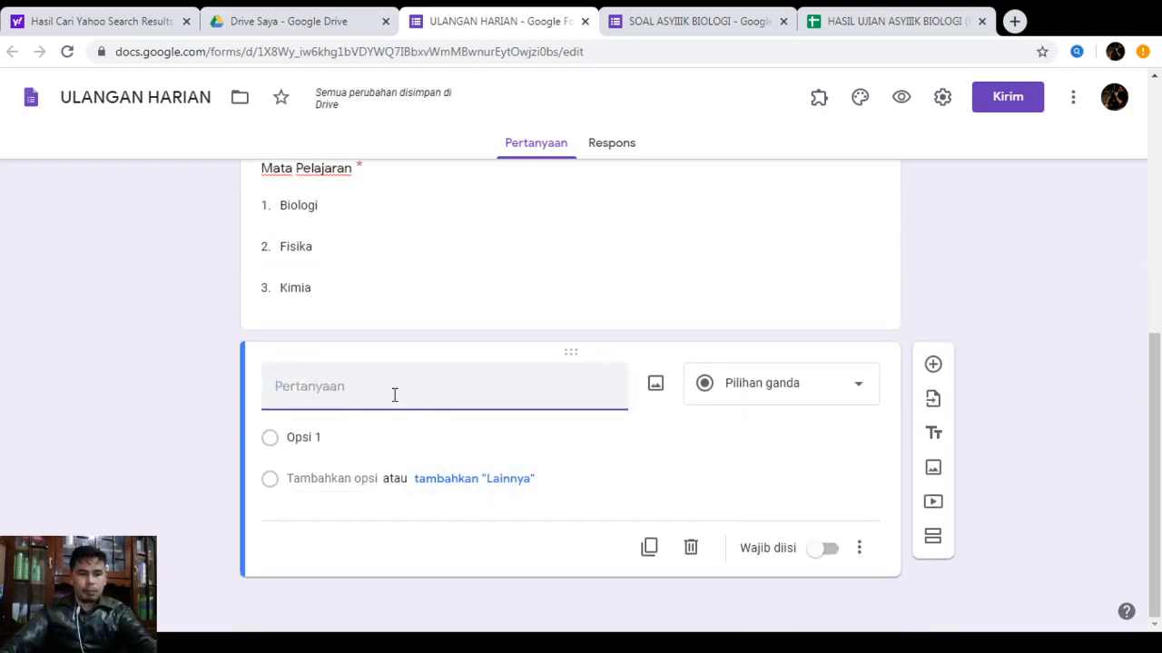
Title the question 'Pasword' and remove the unintended number validation
{"action": "type", "text": "Pasword"}
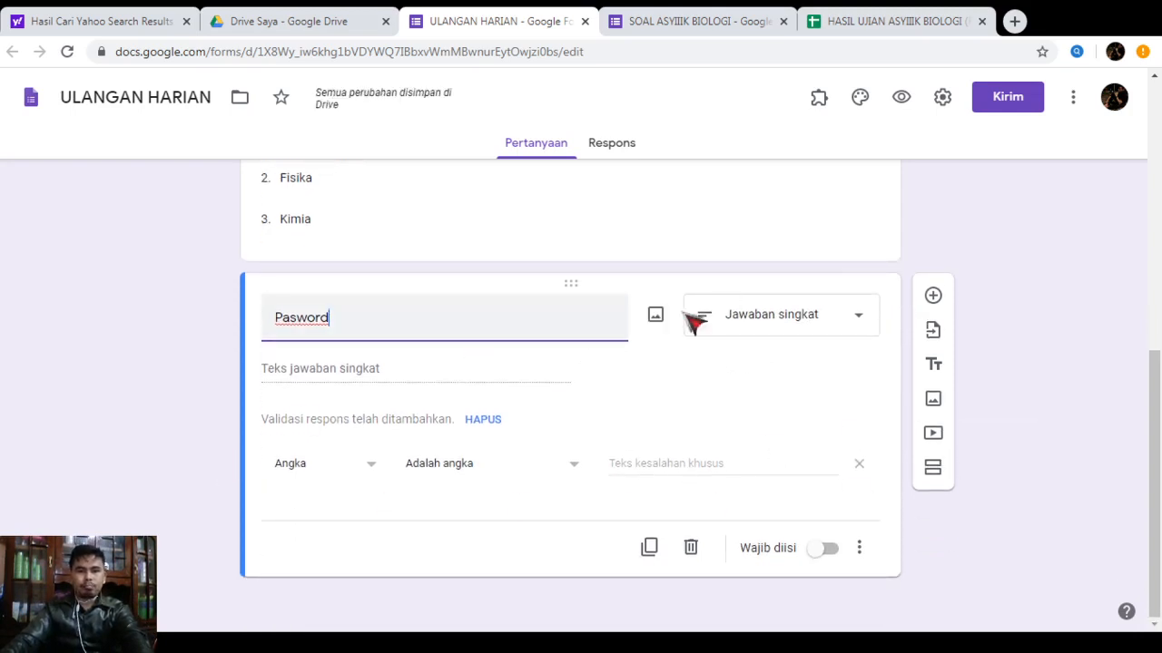
{"action": "left_click", "coordinate": [864, 549]}
{"action": "left_click", "coordinate": [897, 593]}
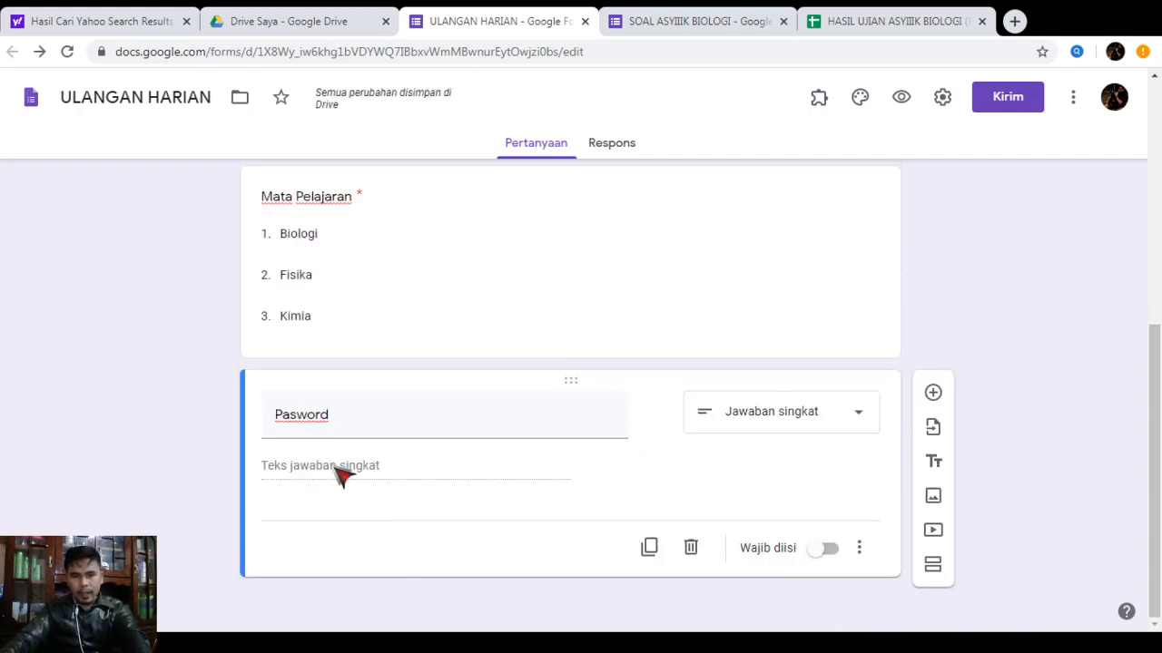
Add response validation requiring the answer text to contain 'biologi'
{"action": "left_click", "coordinate": [859, 549]}
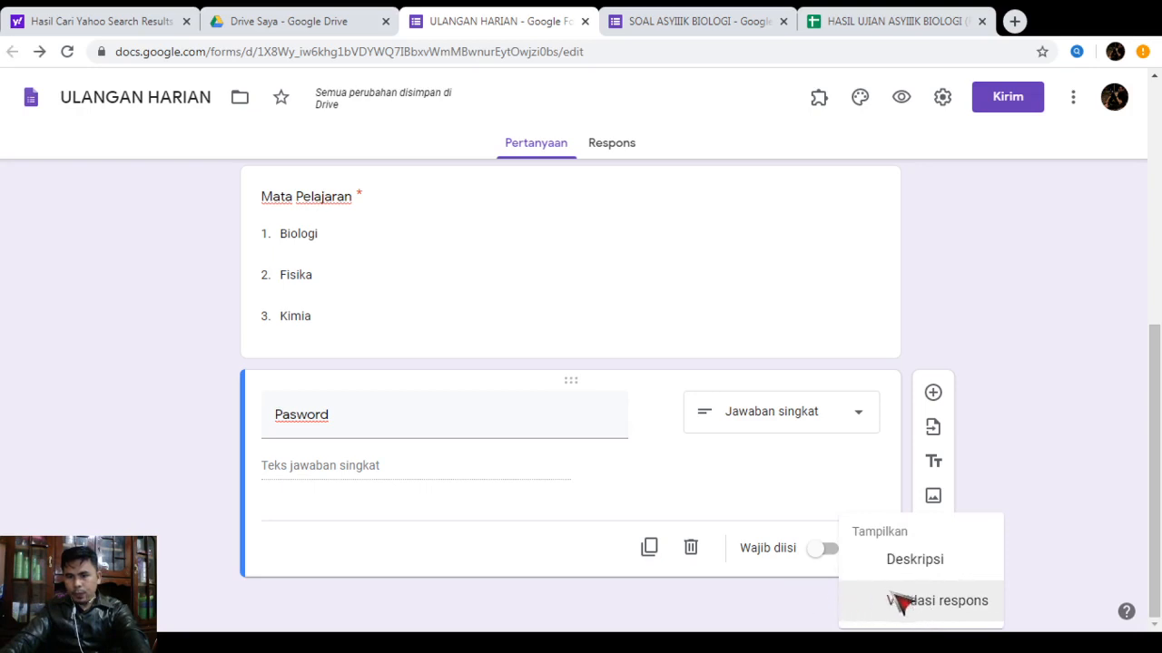
{"action": "left_click", "coordinate": [900, 601]}
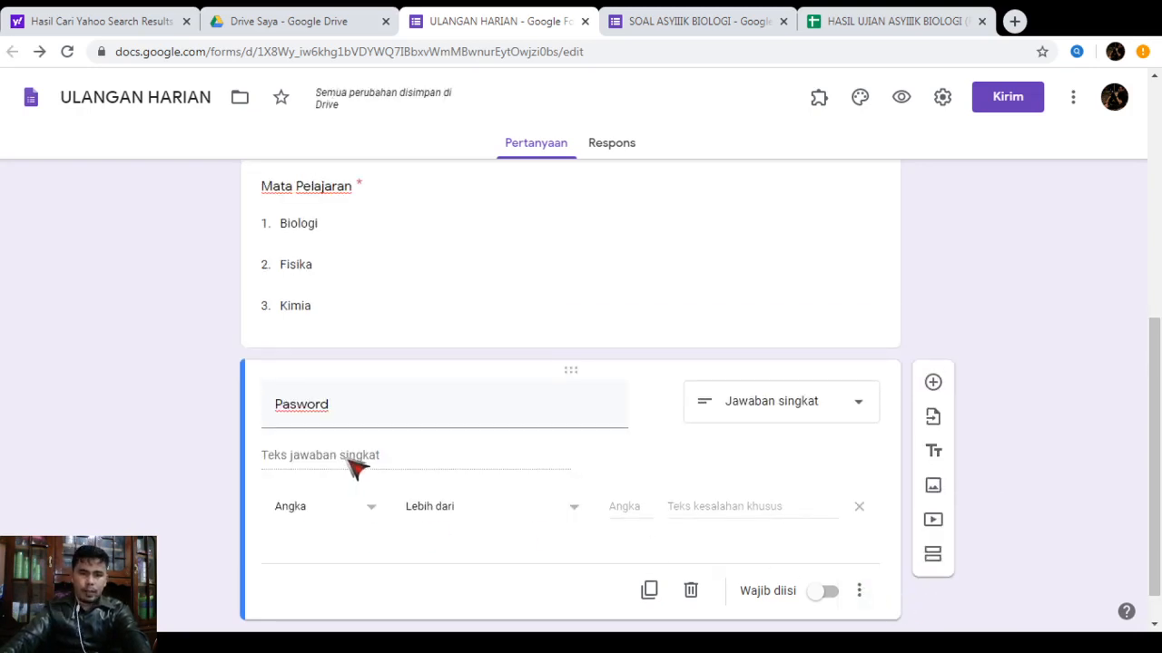
{"action": "left_click", "coordinate": [369, 510]}
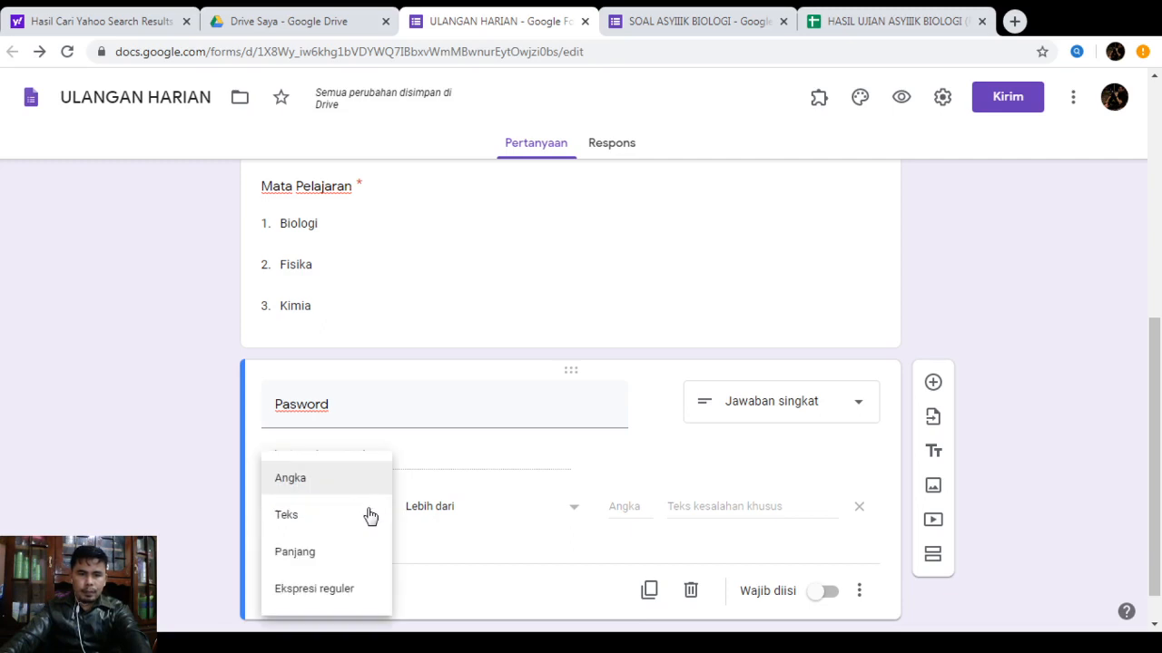
{"action": "left_click", "coordinate": [299, 519]}
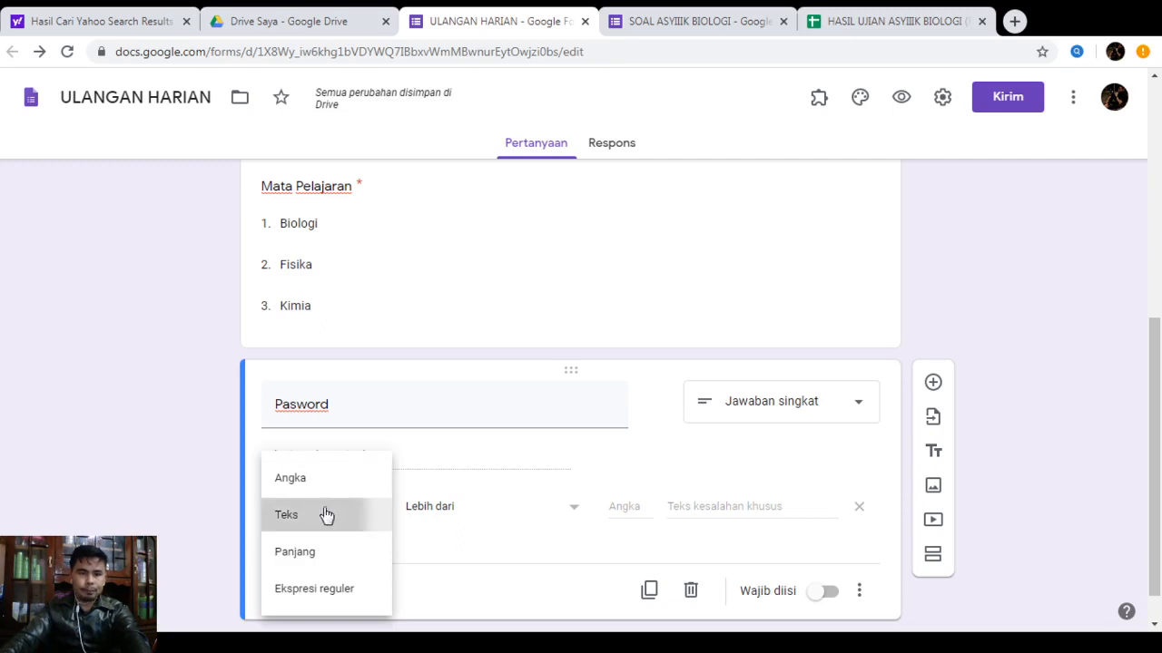
{"action": "left_click", "coordinate": [568, 504]}
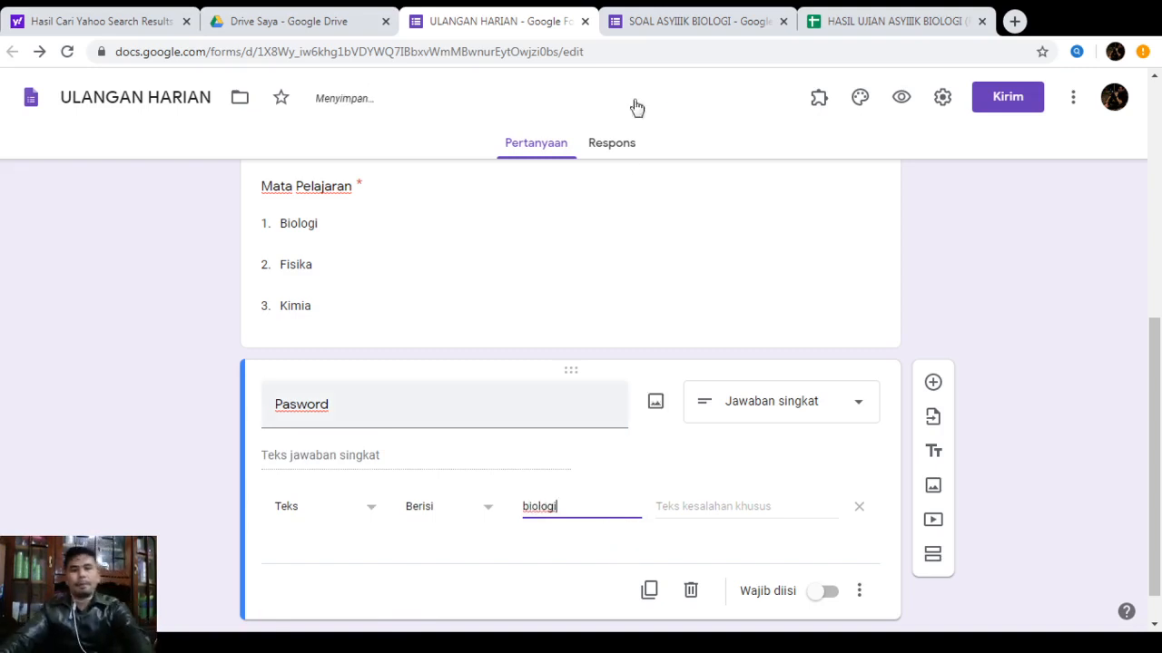
{"action": "scroll", "coordinate": [732, 517], "scroll_direction": "down", "scroll_amount": 1}
Set the error message 'Maaf Pasword Anda SALAH, Silahkan Coba Kembali' and make Pasword required
{"action": "left_click", "coordinate": [731, 467]}
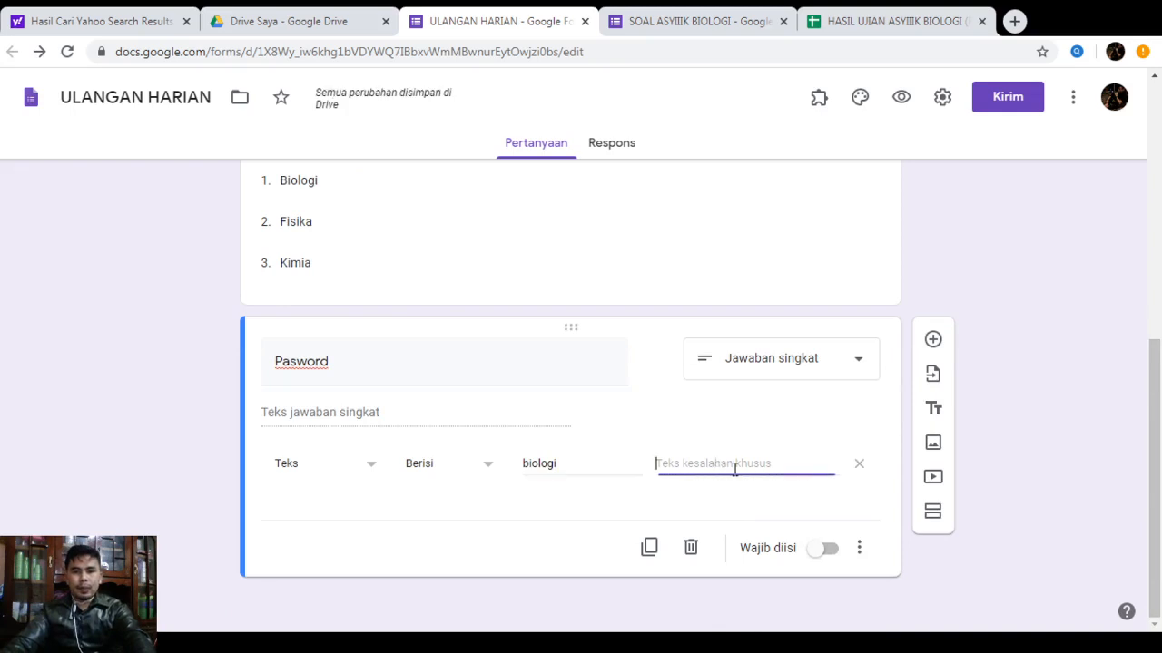
{"action": "type", "text": "Maaf P"}
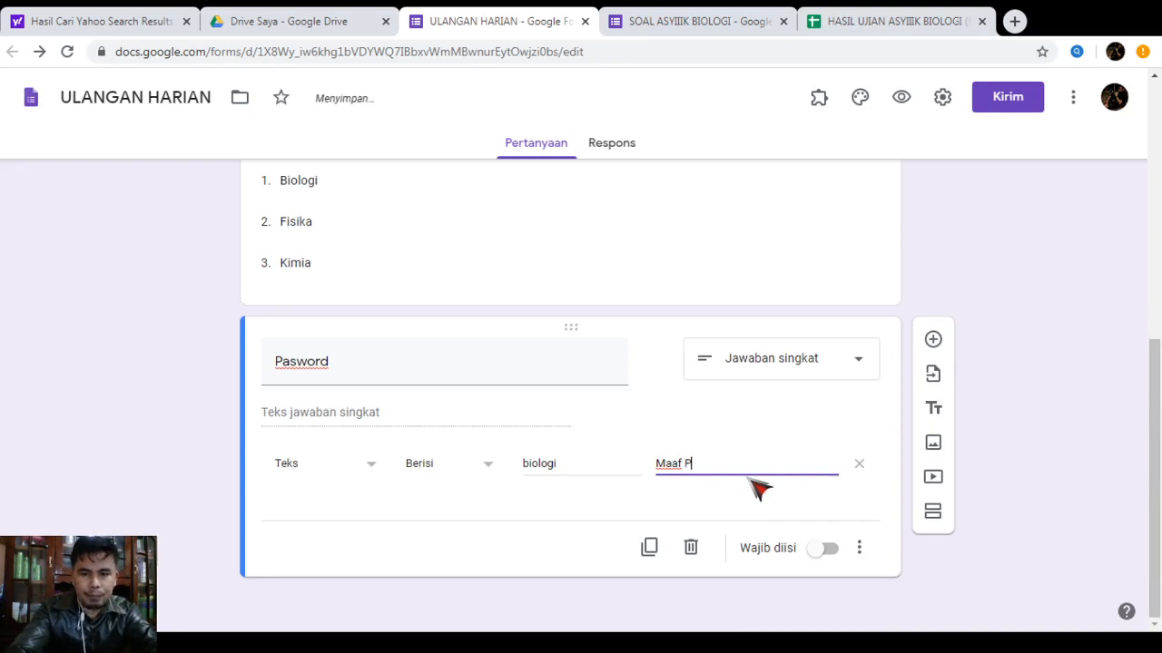
{"action": "type", "text": "asword Anda SALAH, Silahka"}
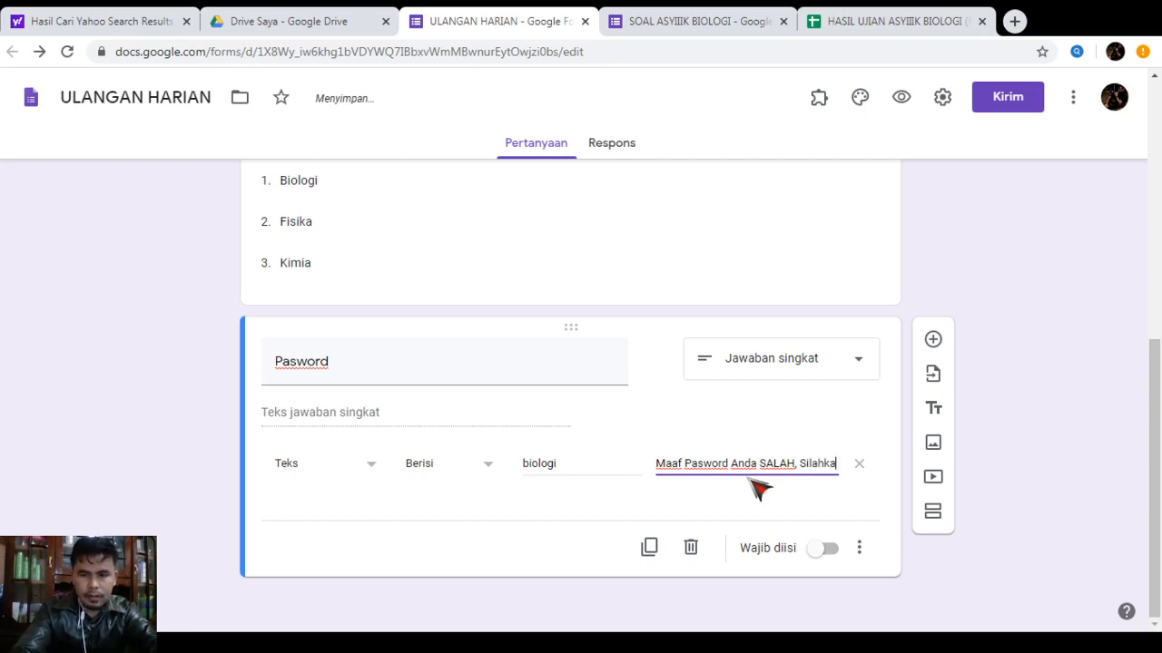
{"action": "type", "text": "n Cob"}
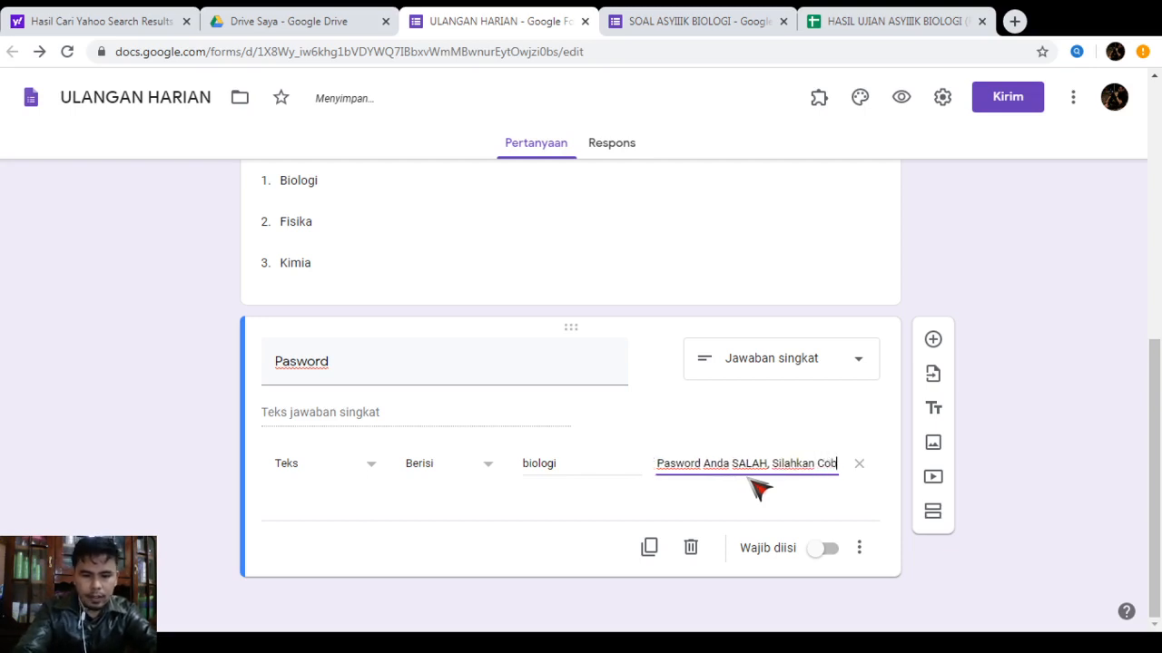
{"action": "type", "text": "a Kemb"}
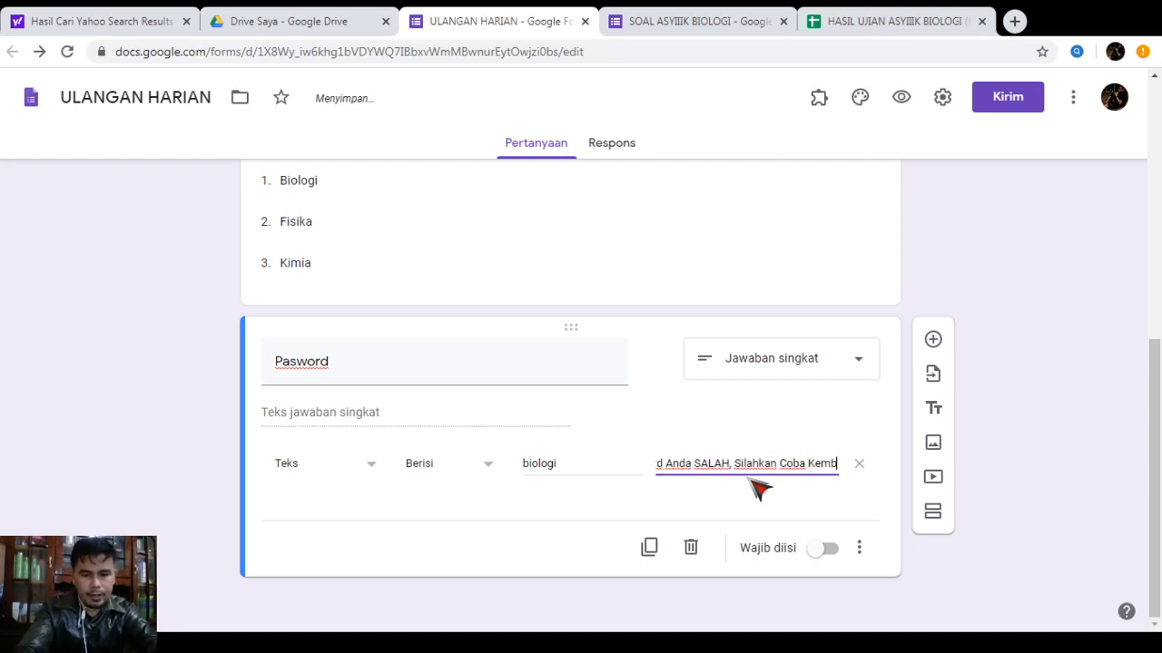
{"action": "type", "text": "ali."}
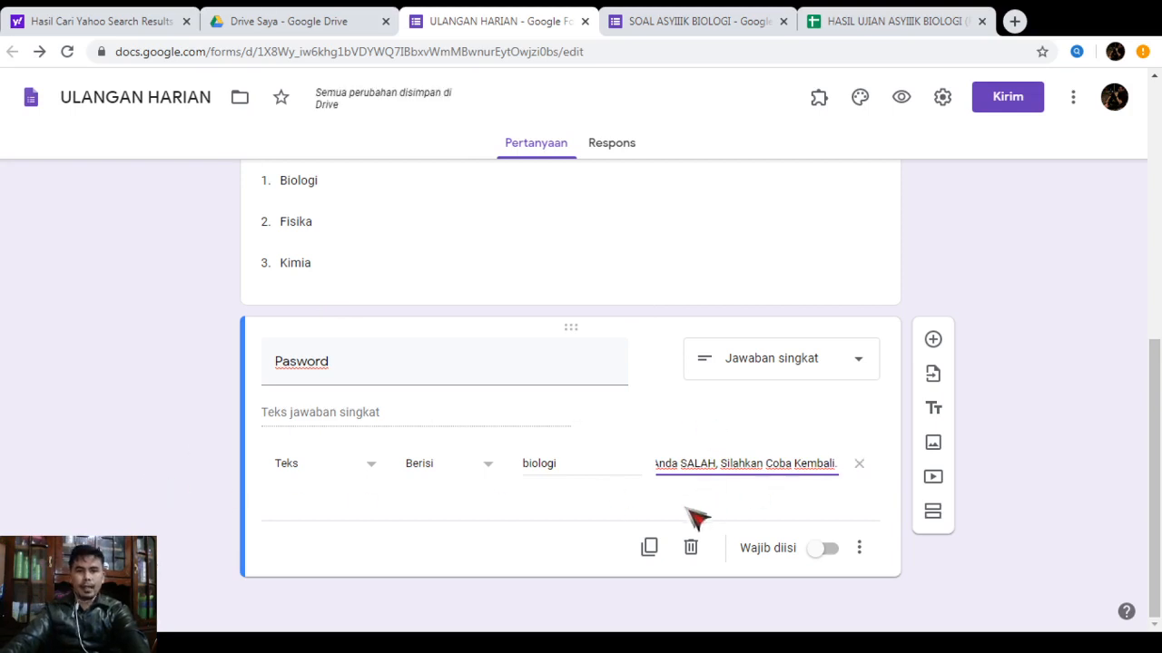
{"action": "left_click", "coordinate": [823, 550]}
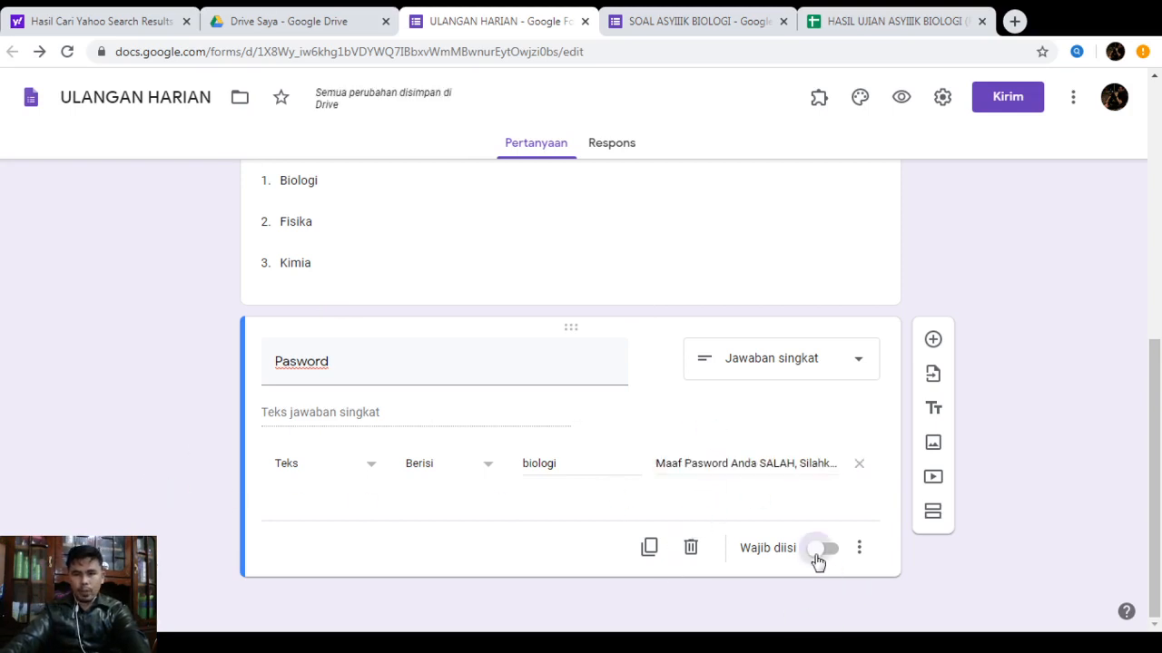
{"action": "scroll", "coordinate": [621, 530], "scroll_direction": "up", "scroll_amount": 5}
{"action": "scroll", "coordinate": [617, 517], "scroll_direction": "up", "scroll_amount": 1}
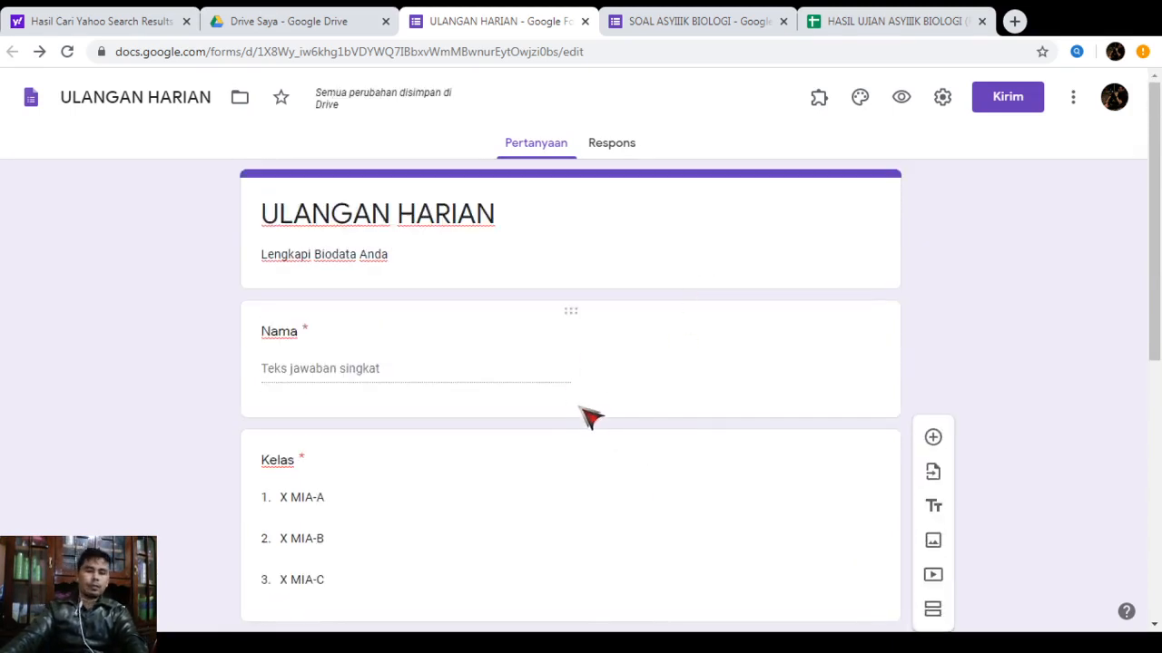
{"action": "scroll", "coordinate": [590, 418], "scroll_direction": "down", "scroll_amount": 4}
{"action": "scroll", "coordinate": [595, 400], "scroll_direction": "down", "scroll_amount": 2}
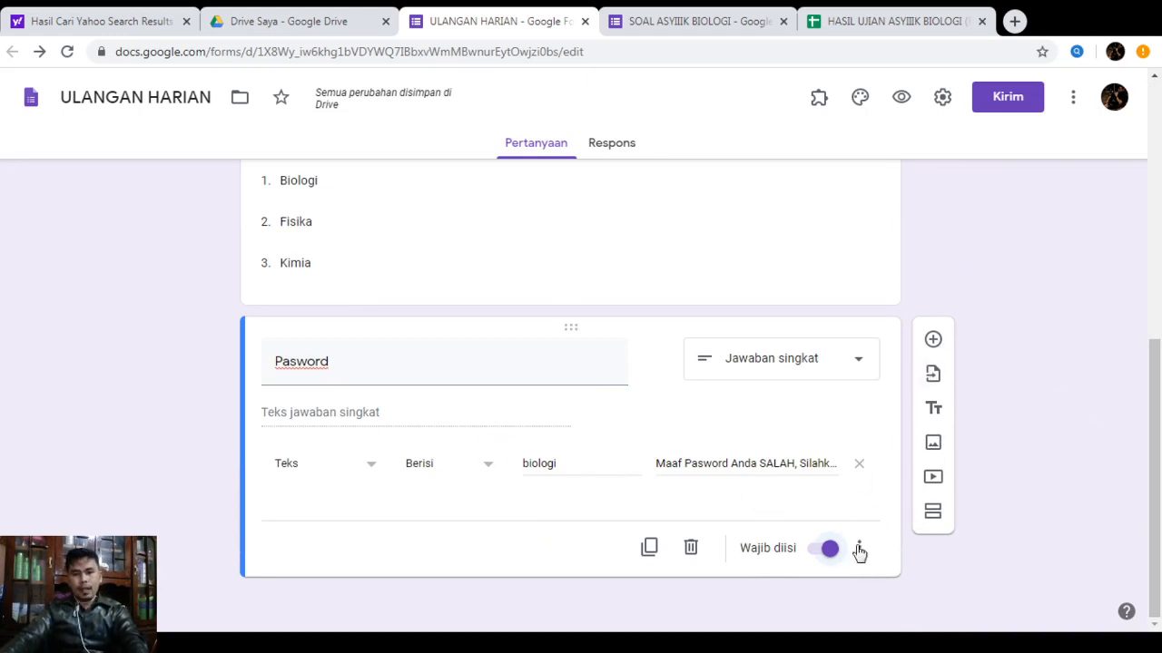
Insert a section after Pasword titled PILIHAN BERGANDA, described 'PILIHLAH SATU JAWABAN YANG PALING BENAR.'
{"action": "left_click", "coordinate": [937, 515]}
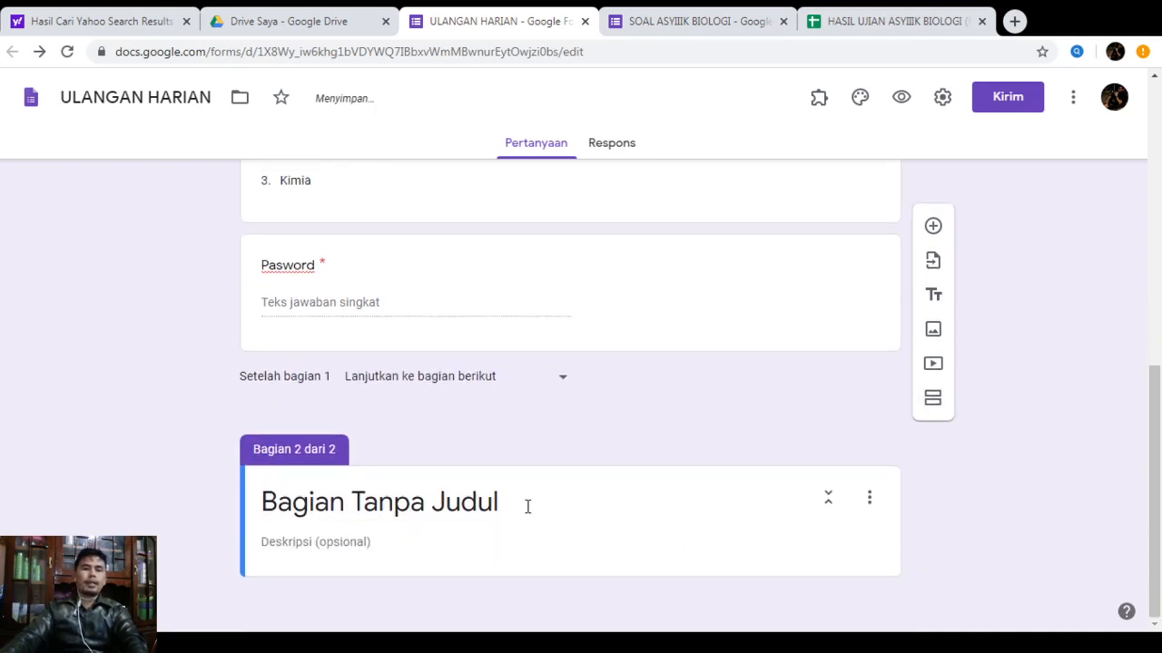
{"action": "left_click", "coordinate": [527, 506]}
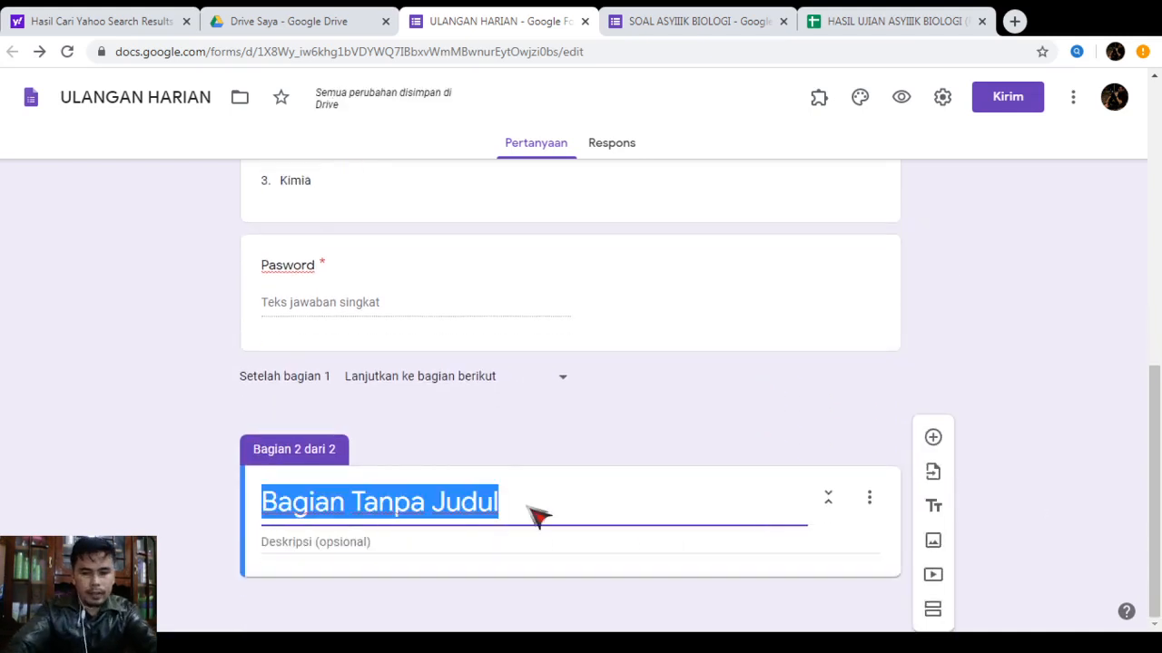
{"action": "type", "text": "P"}
{"action": "key", "text": "BackSpace"}
{"action": "type", "text": "P"}
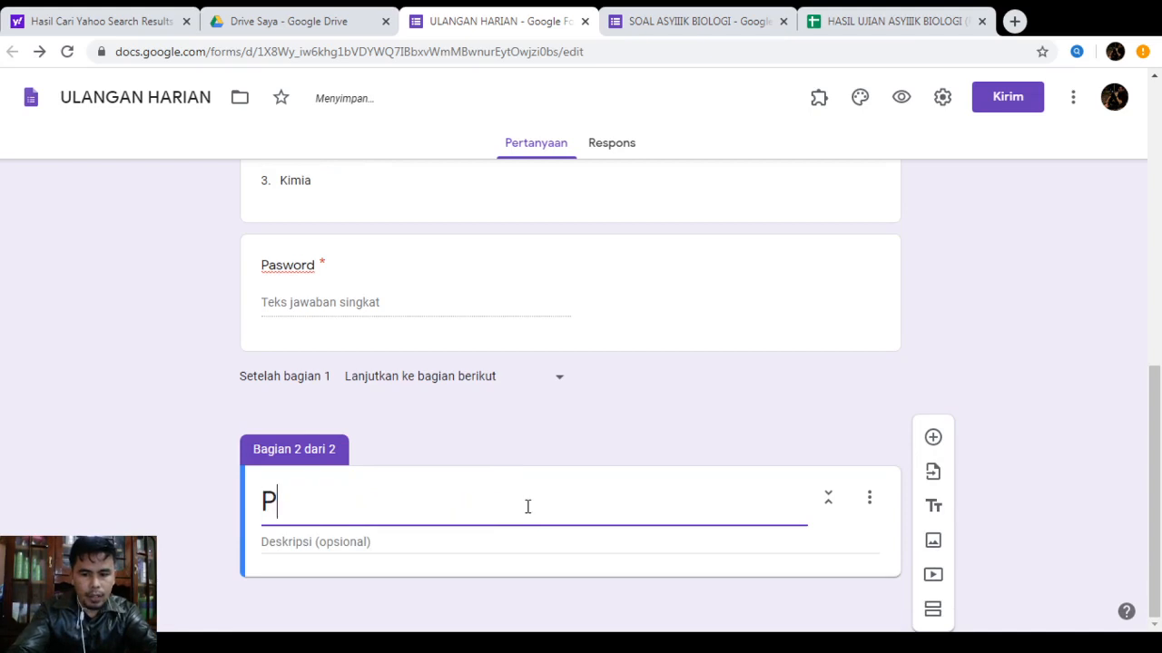
{"action": "type", "text": "ILIHAN "}
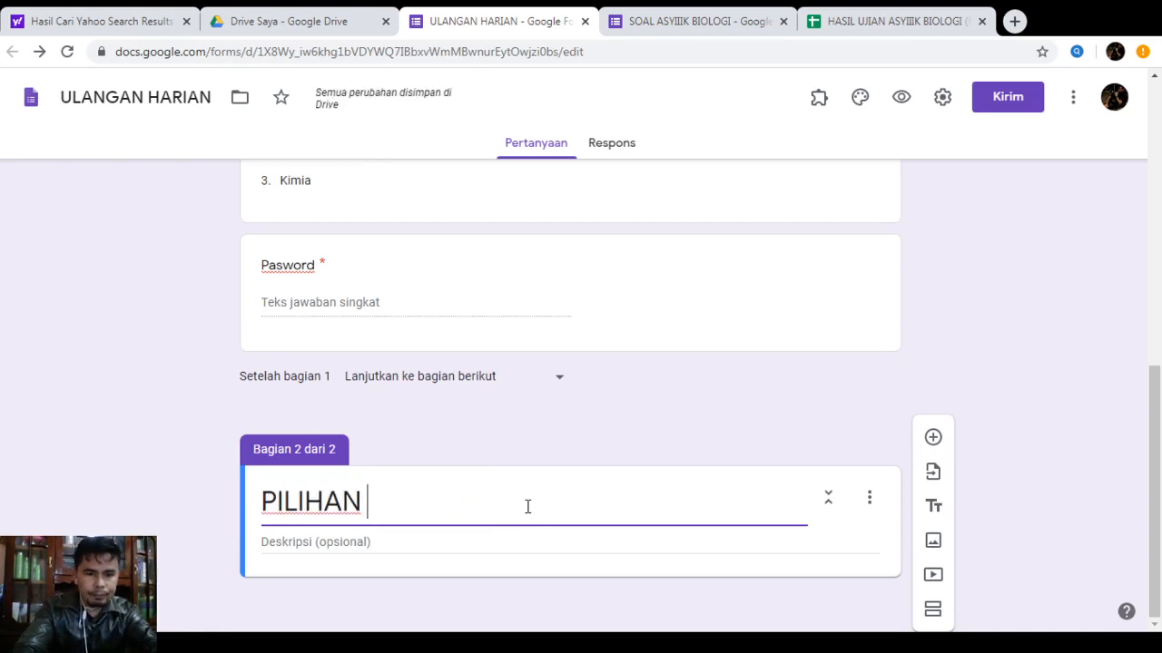
{"action": "type", "text": "BERGANDA"}
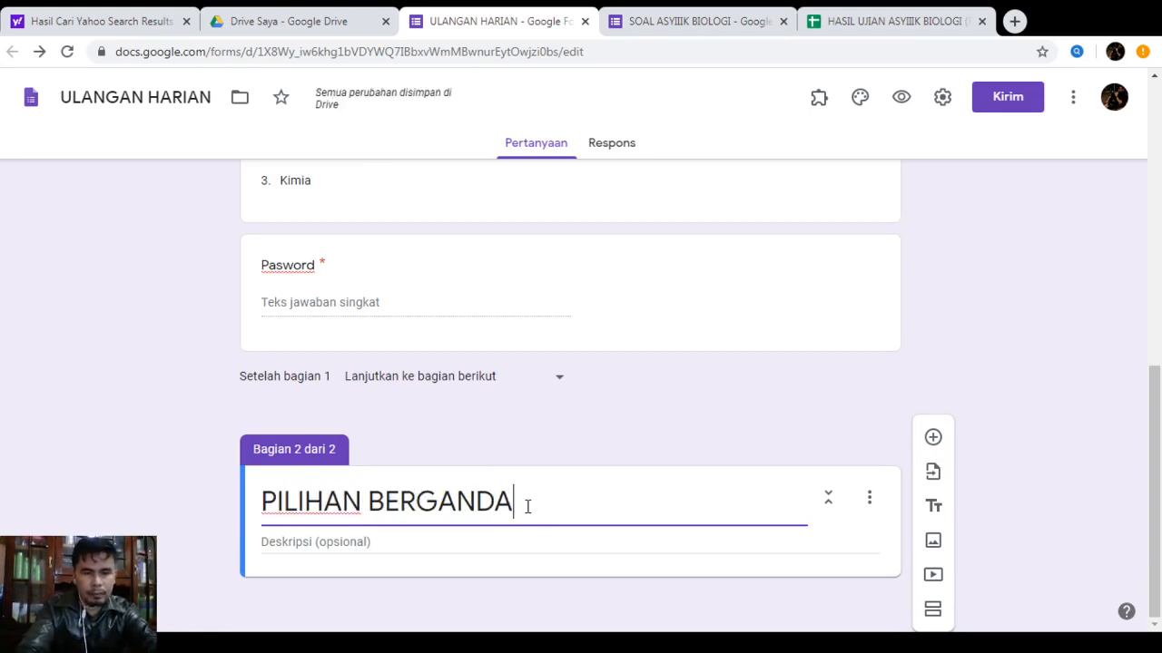
{"action": "left_click", "coordinate": [379, 545]}
{"action": "type", "text": "P"}
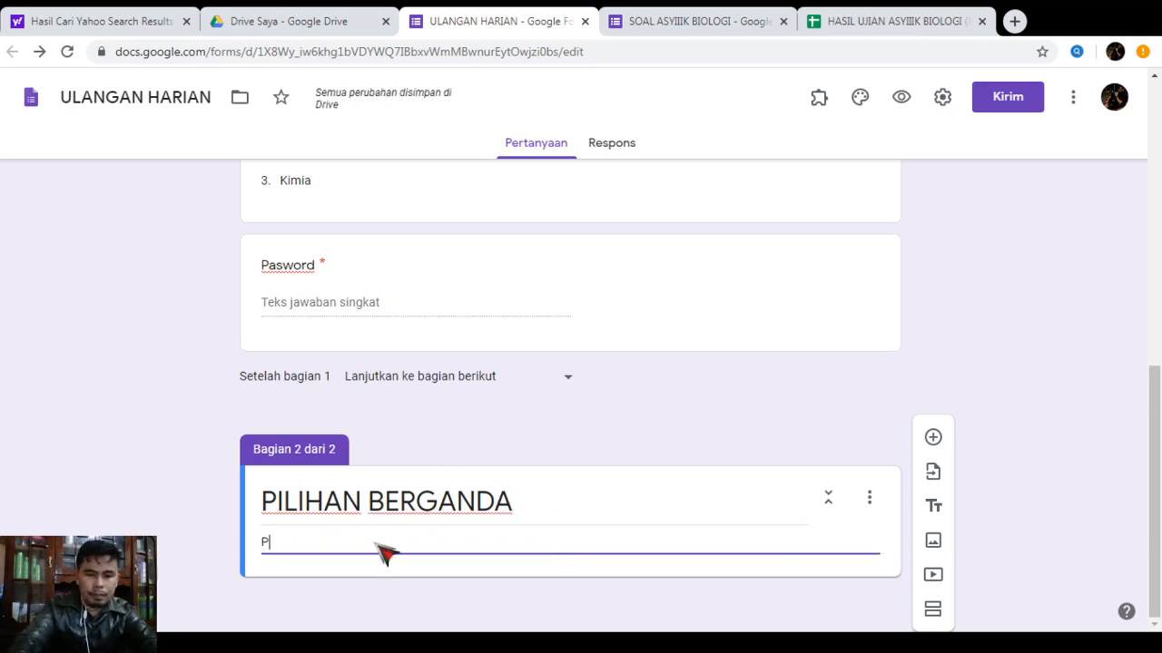
{"action": "type", "text": "ILIHL"}
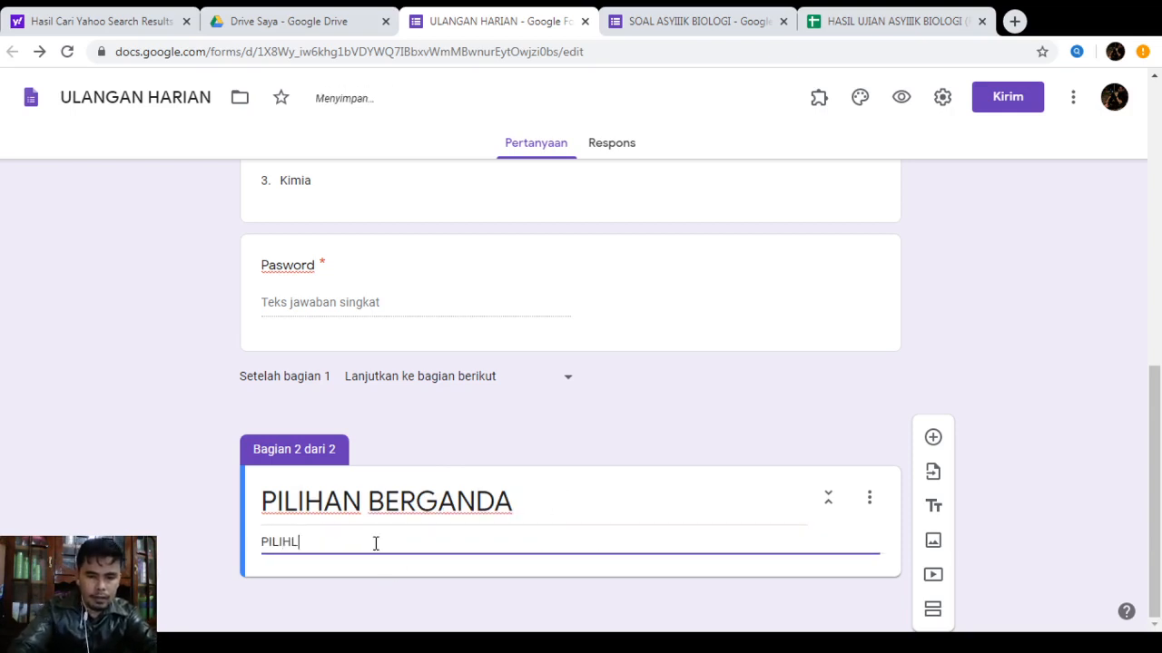
{"action": "type", "text": "AH SATU J"}
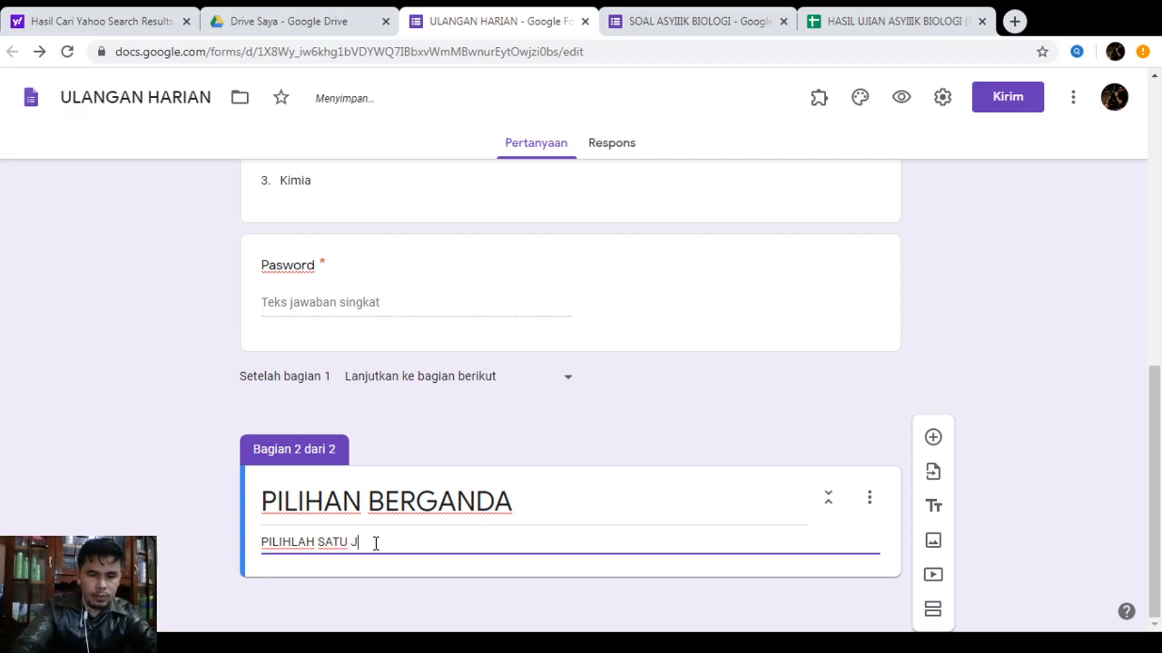
{"action": "type", "text": "AWABAN YAN"}
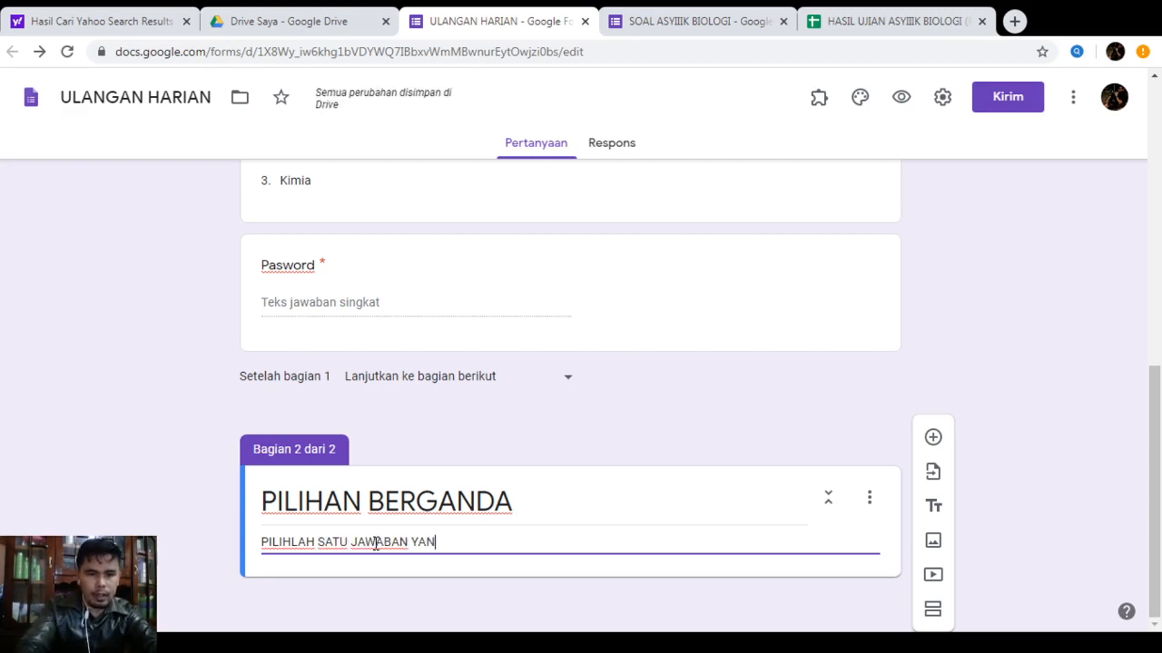
{"action": "type", "text": "G PALING"}
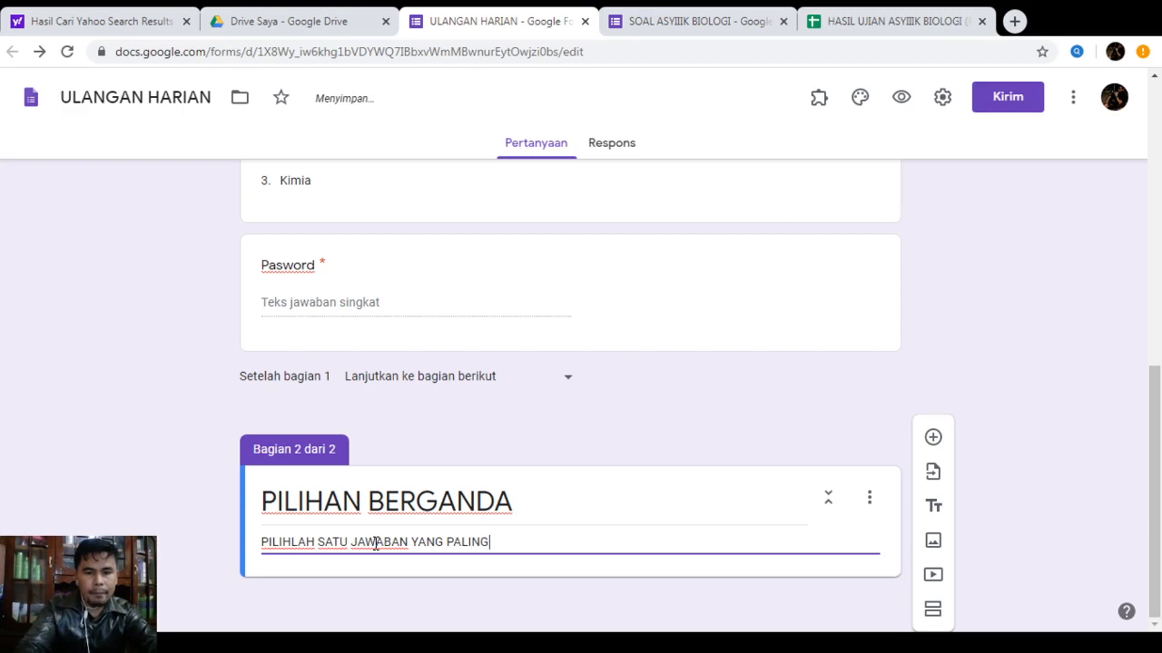
{"action": "type", "text": " BENAR."}
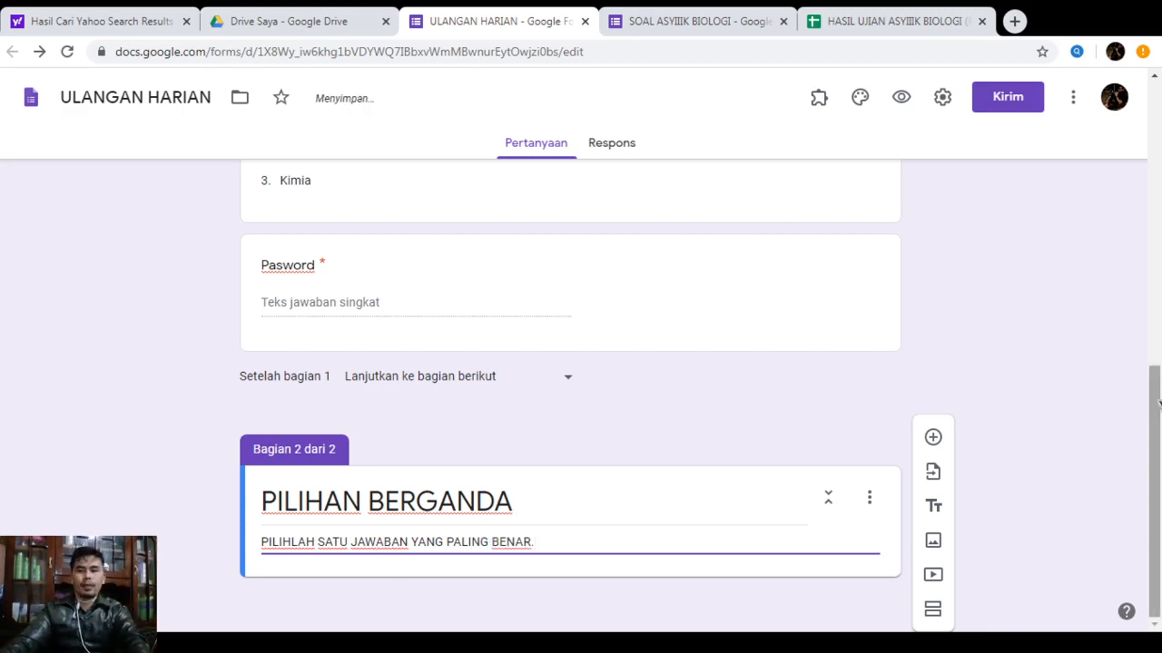
Add a new multiple-choice question and paste in the second question's text without its '2.' number
{"action": "left_click", "coordinate": [934, 440]}
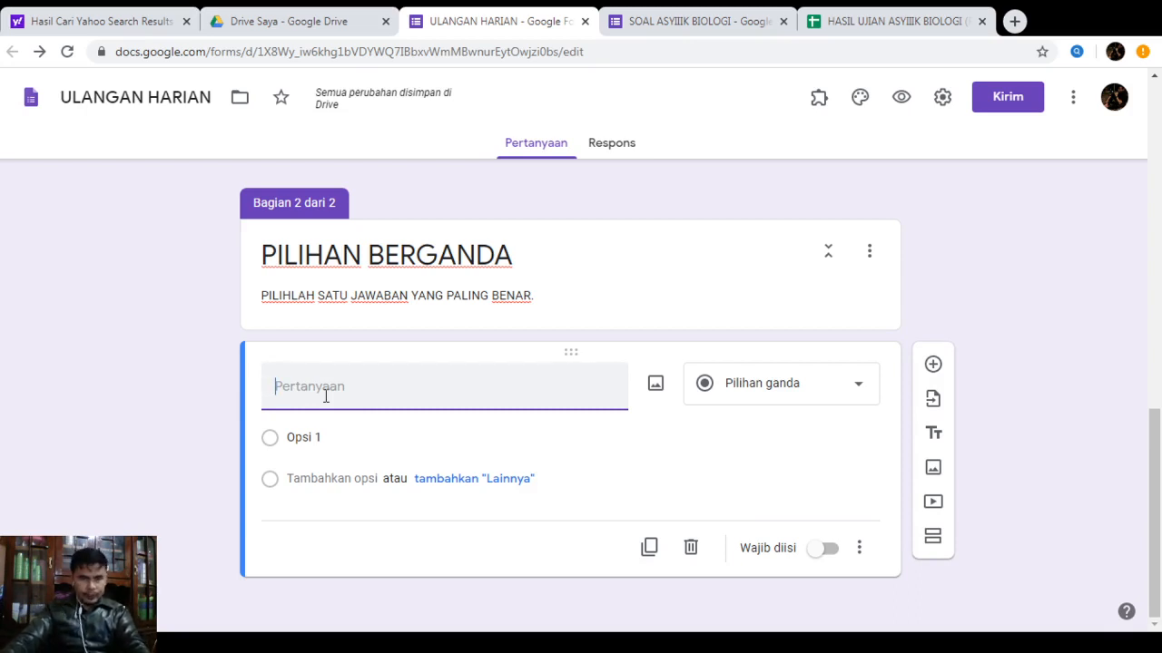
{"action": "left_click", "coordinate": [338, 642]}
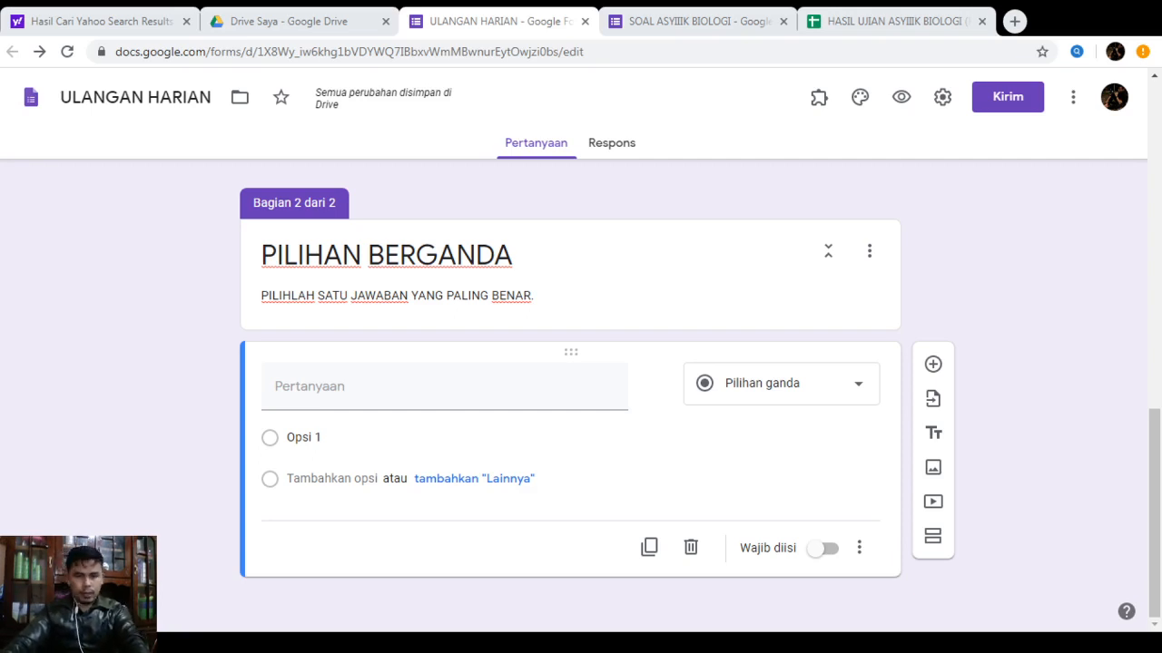
{"action": "left_click", "coordinate": [314, 400]}
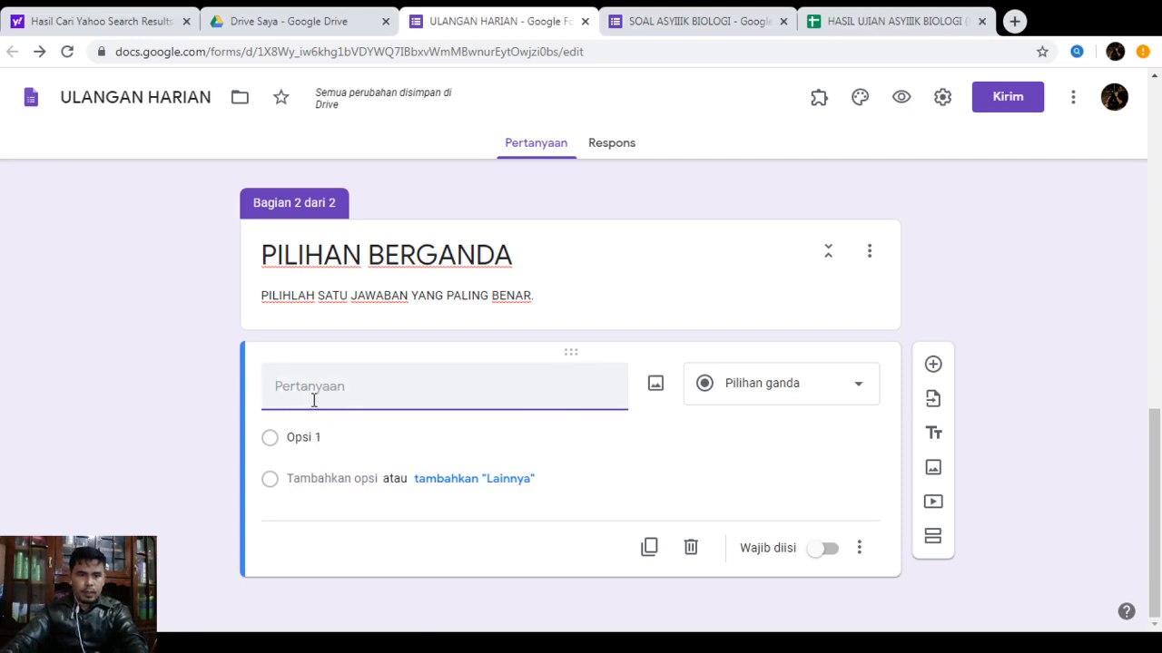
{"action": "type", "text": "2.\\tIlmu yang mempelajari klasifikasi makhluk hidup disebut ...."}
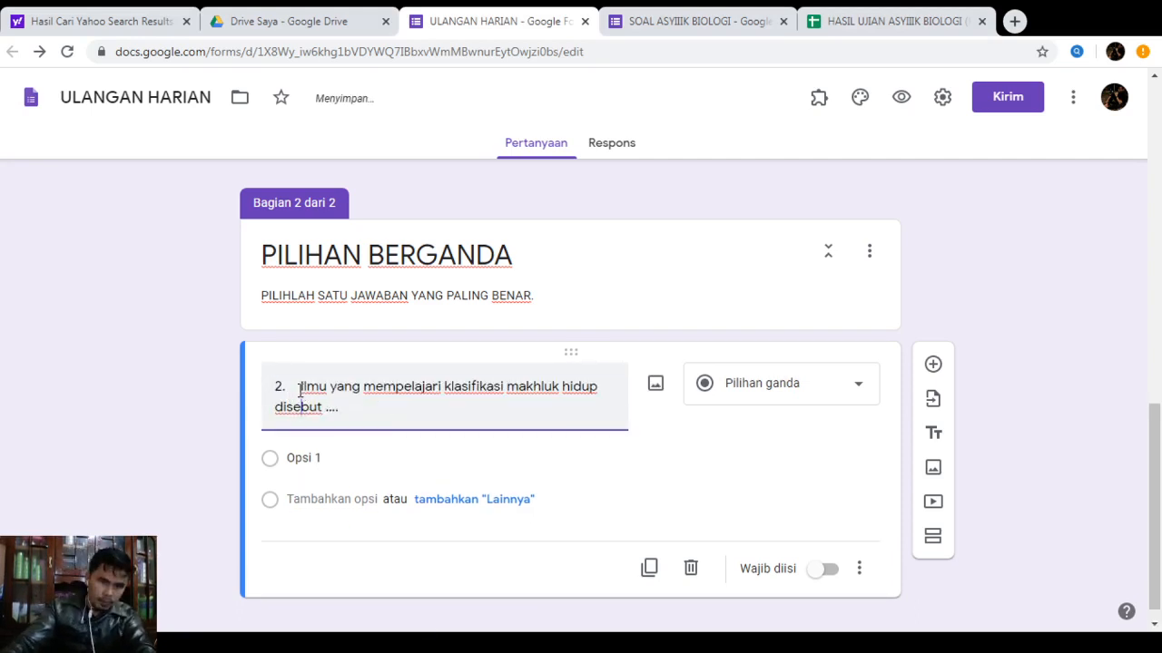
{"action": "left_click", "coordinate": [299, 387]}
{"action": "key", "text": "BackSpace"}
{"action": "key", "text": "BackSpace"}
{"action": "key", "text": "BackSpace"}
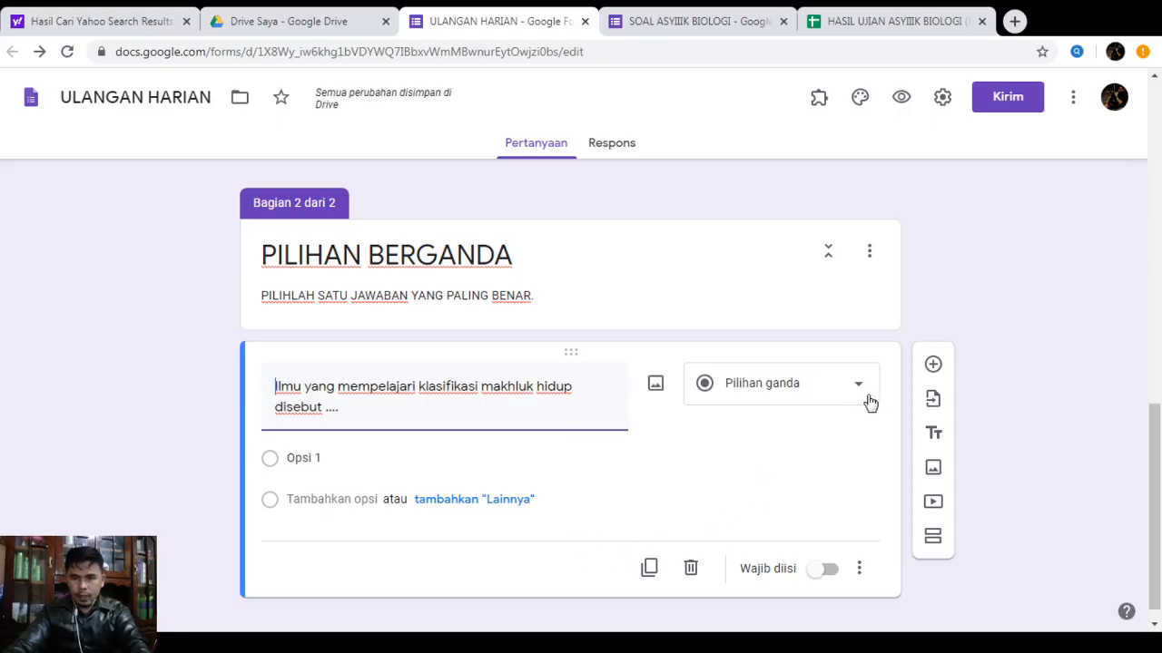
Paste the four answer options, then strip the 'a.' and 'b.' labels from Botani and Zoologi
{"action": "left_click", "coordinate": [345, 458]}
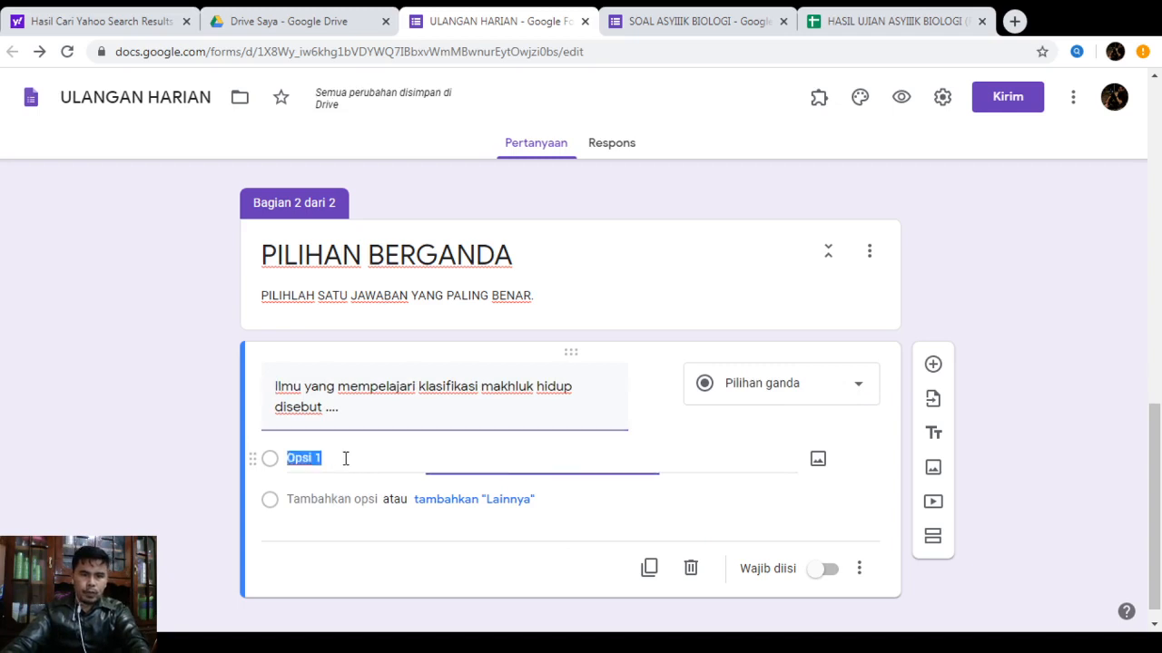
{"action": "type", "text": "a.\tBotani b.\tZoologi c.\tTaksonomi d.\tGenetika"}
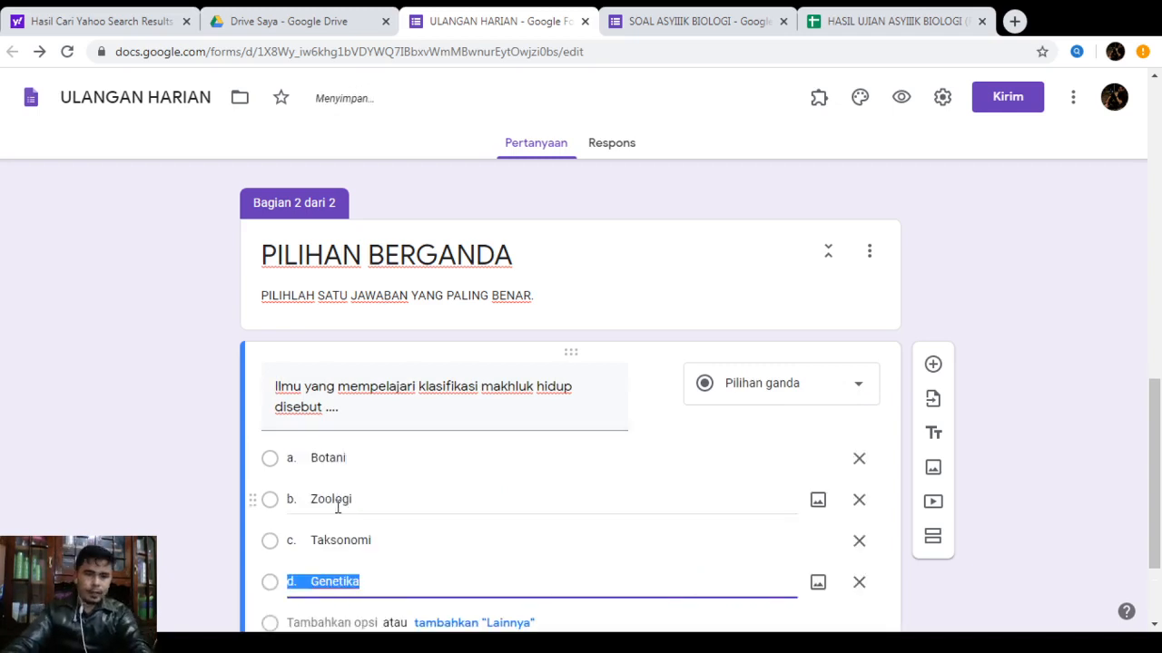
{"action": "left_click", "coordinate": [307, 461]}
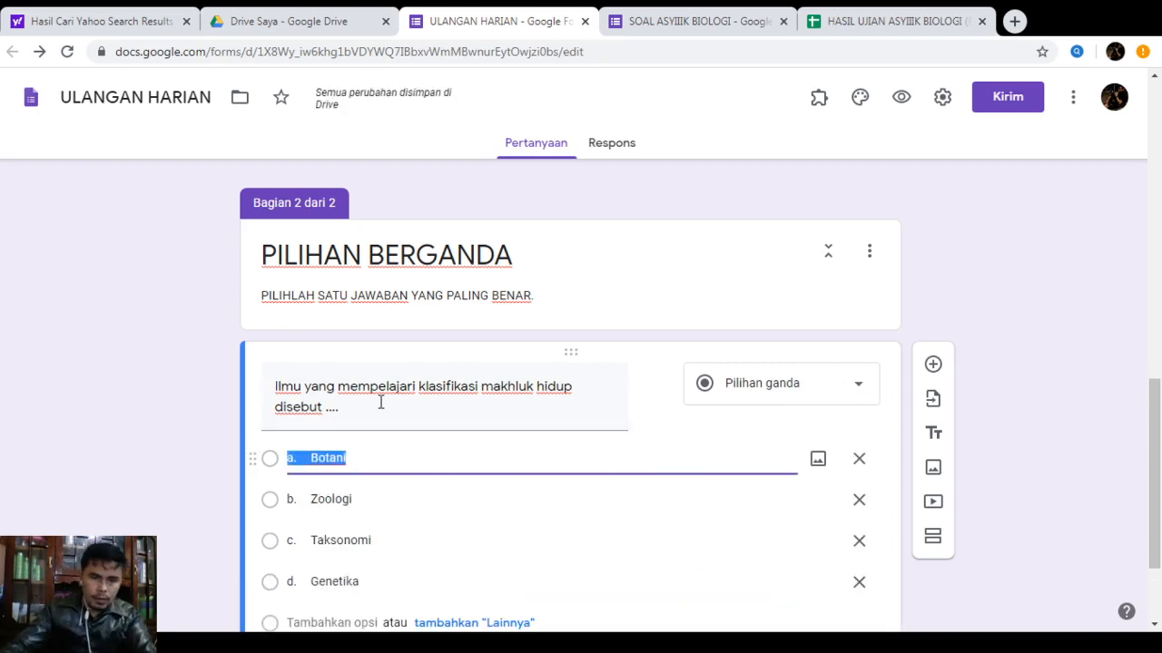
{"action": "scroll", "coordinate": [366, 467], "scroll_direction": "down", "scroll_amount": 2}
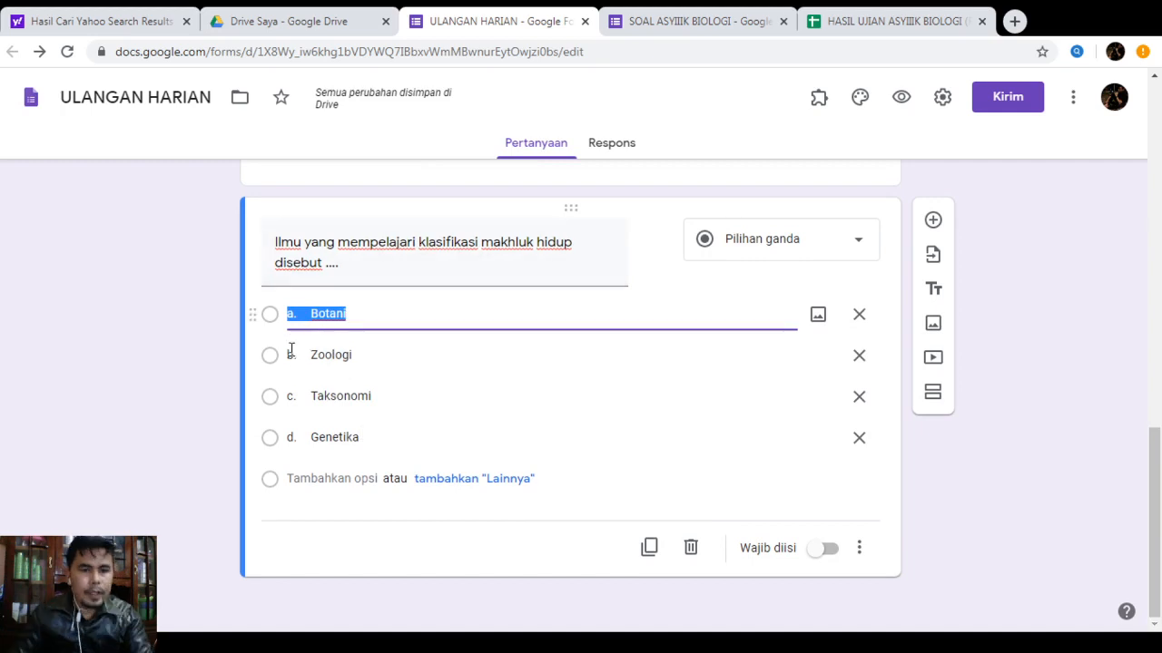
{"action": "left_click", "coordinate": [310, 314]}
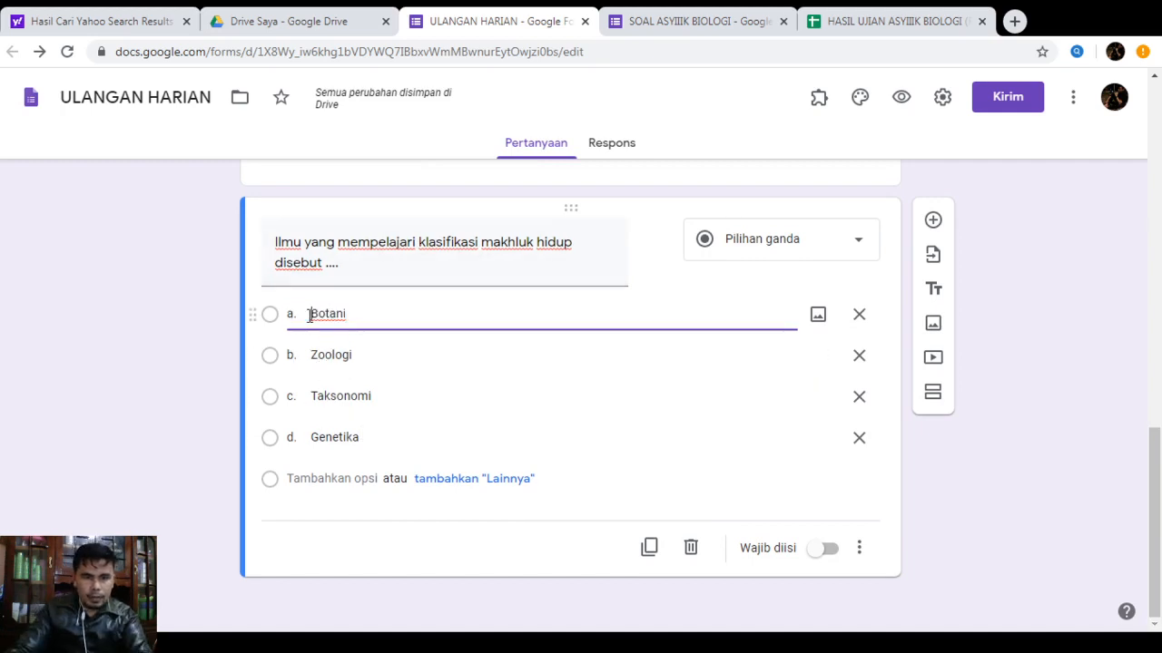
{"action": "key", "text": "BackSpace"}
{"action": "key", "text": "BackSpace"}
{"action": "key", "text": "BackSpace"}
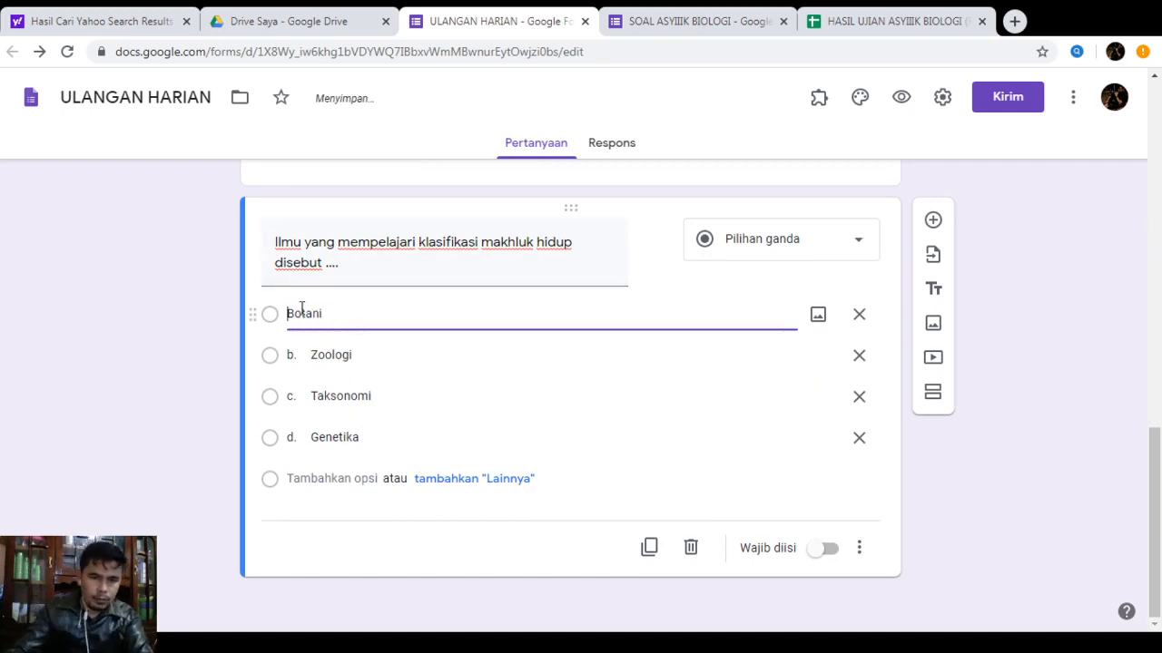
{"action": "left_click", "coordinate": [310, 355]}
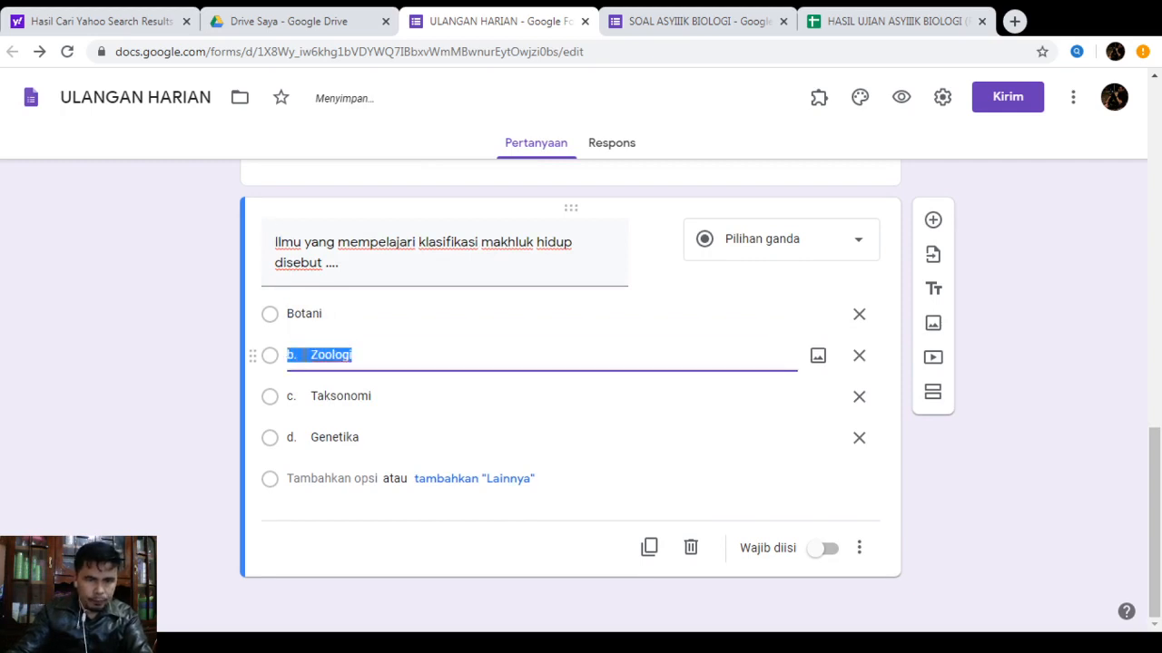
{"action": "left_click", "coordinate": [309, 355]}
{"action": "key", "text": "BackSpace"}
{"action": "key", "text": "BackSpace"}
{"action": "key", "text": "BackSpace"}
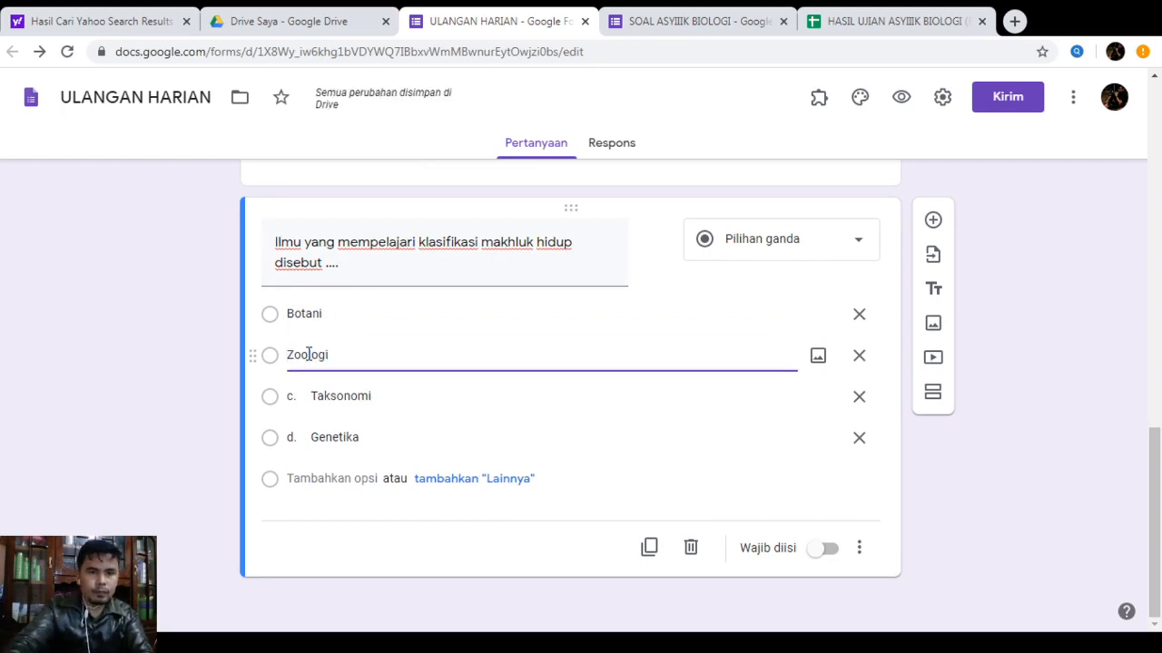
Remove the 'c.' and 'd.' prefixes from Taksonomi and Genetika, and add a fifth option, 'Semua Benar'
{"action": "left_click", "coordinate": [313, 400]}
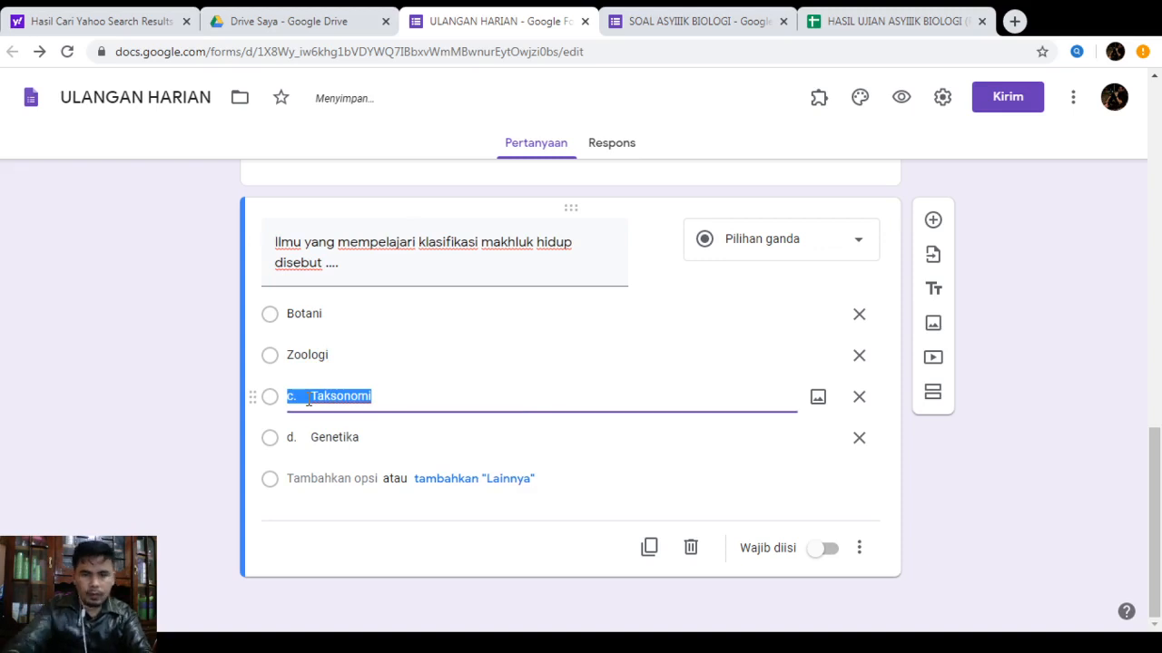
{"action": "left_click", "coordinate": [325, 396]}
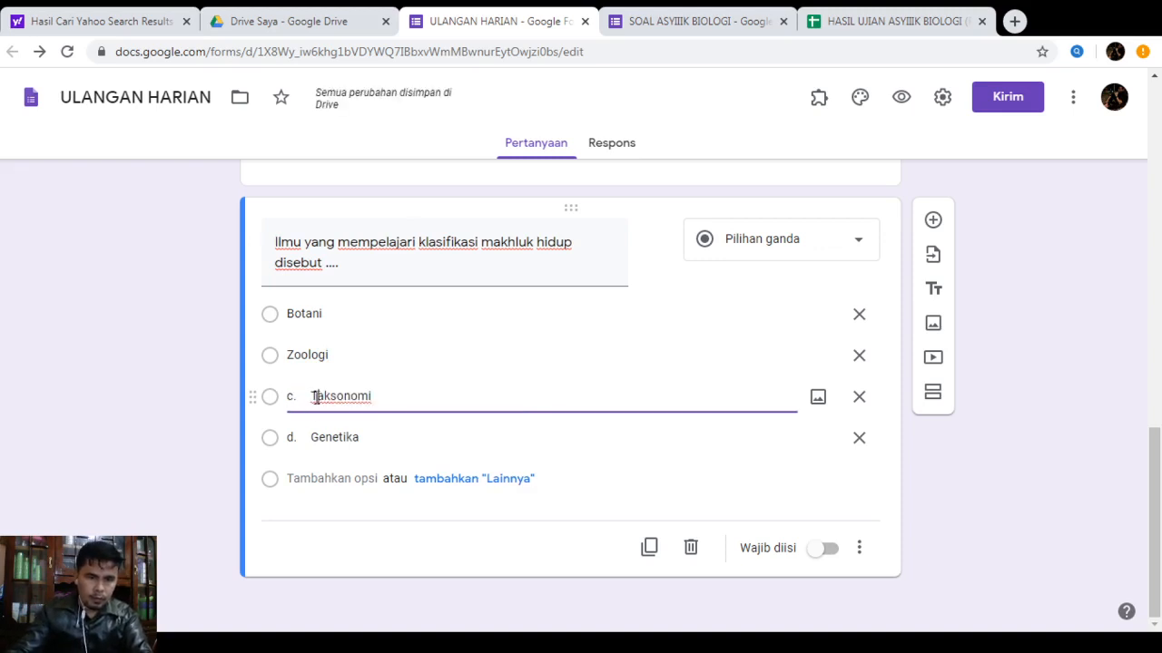
{"action": "key", "text": "BackSpace"}
{"action": "key", "text": "BackSpace"}
{"action": "key", "text": "BackSpace"}
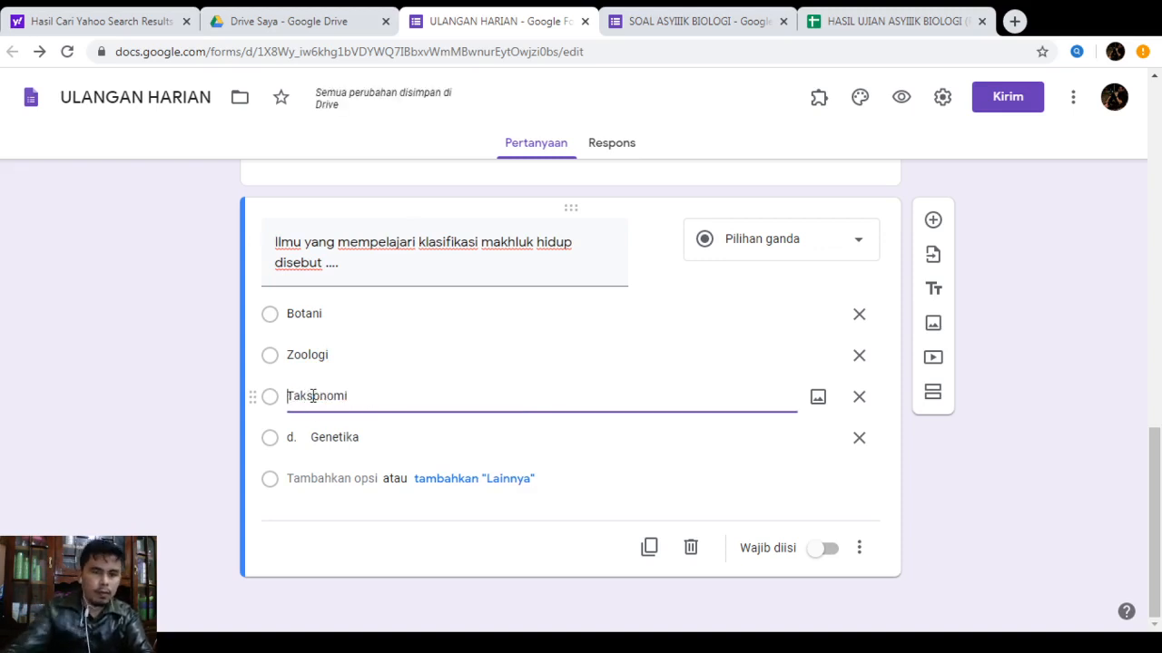
{"action": "left_click", "coordinate": [312, 439]}
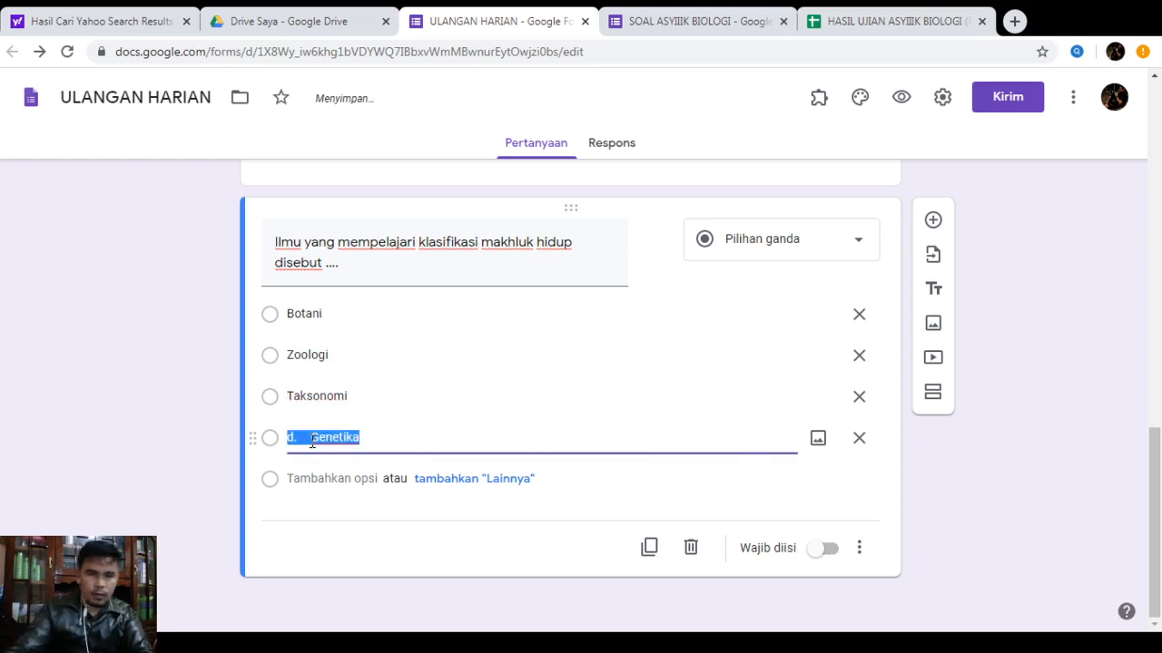
{"action": "left_click", "coordinate": [312, 439]}
{"action": "key", "text": "BackSpace"}
{"action": "key", "text": "BackSpace"}
{"action": "key", "text": "BackSpace"}
{"action": "key", "text": "BackSpace"}
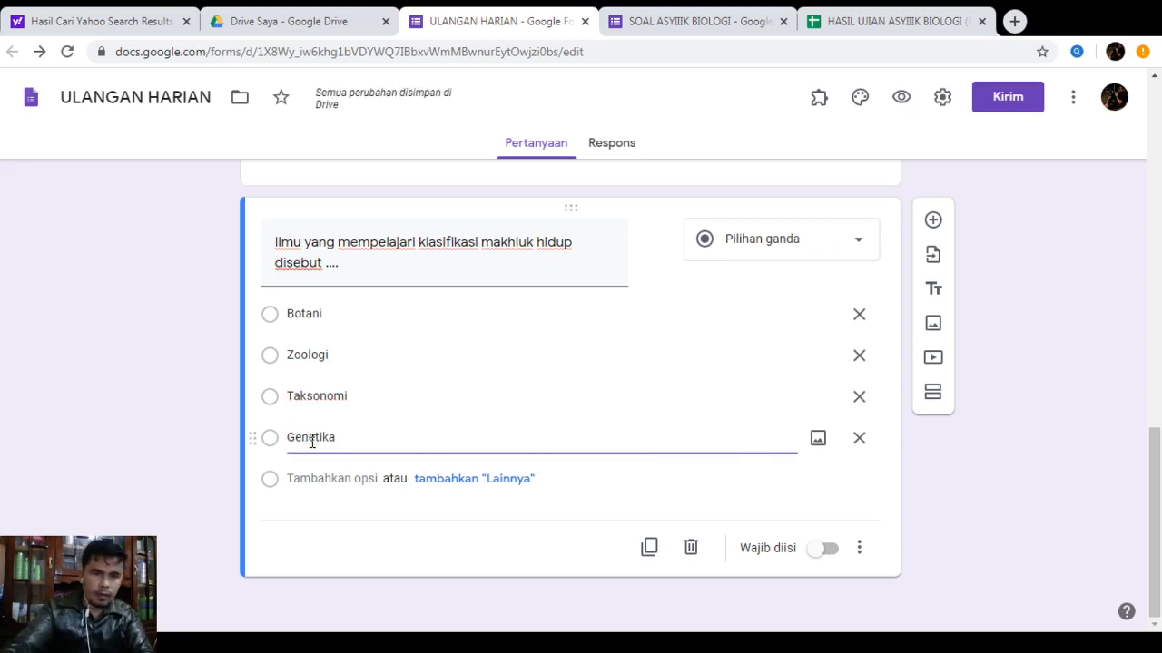
{"action": "left_click", "coordinate": [305, 479]}
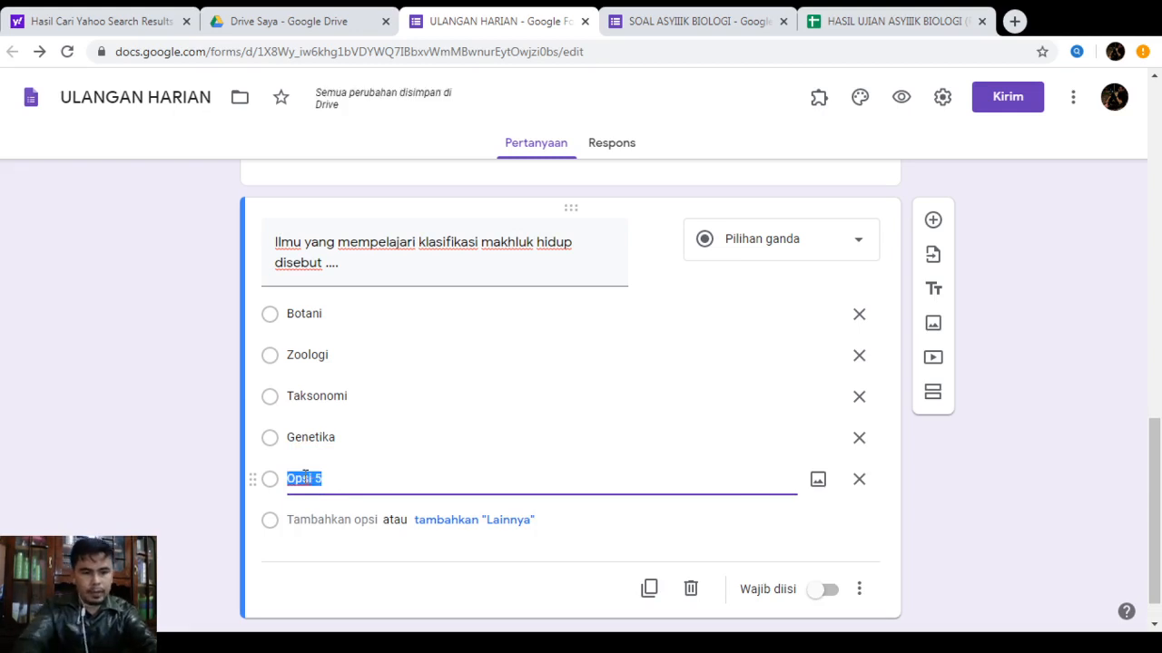
{"action": "type", "text": "Semua Benar"}
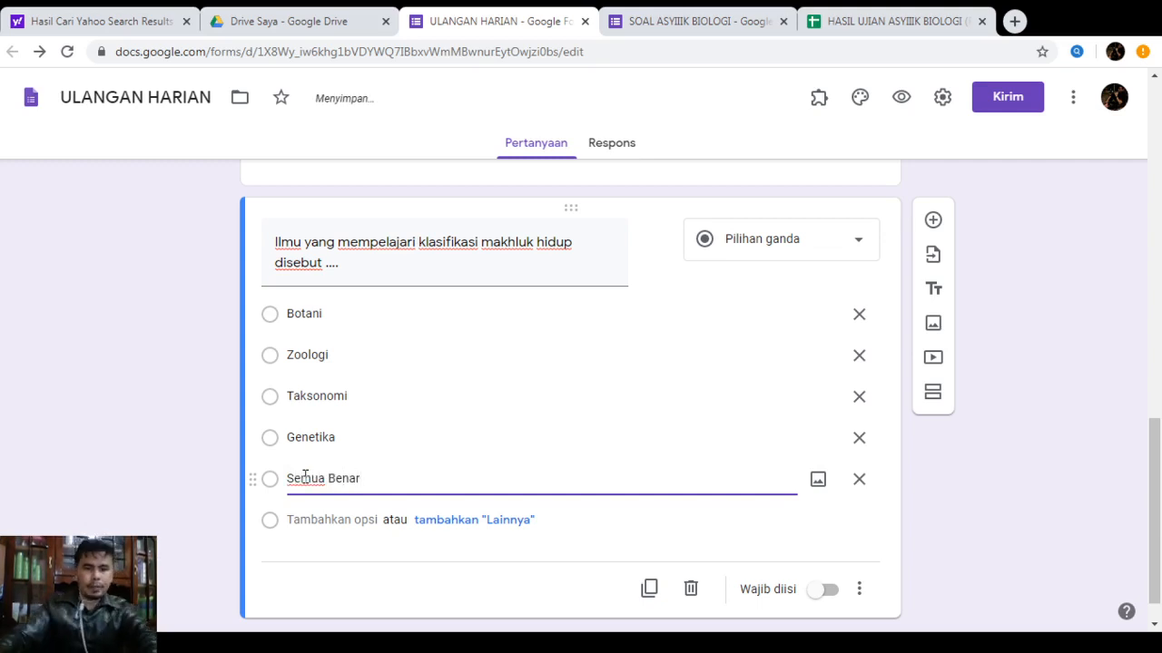
{"action": "scroll", "coordinate": [742, 412], "scroll_direction": "down", "scroll_amount": 1}
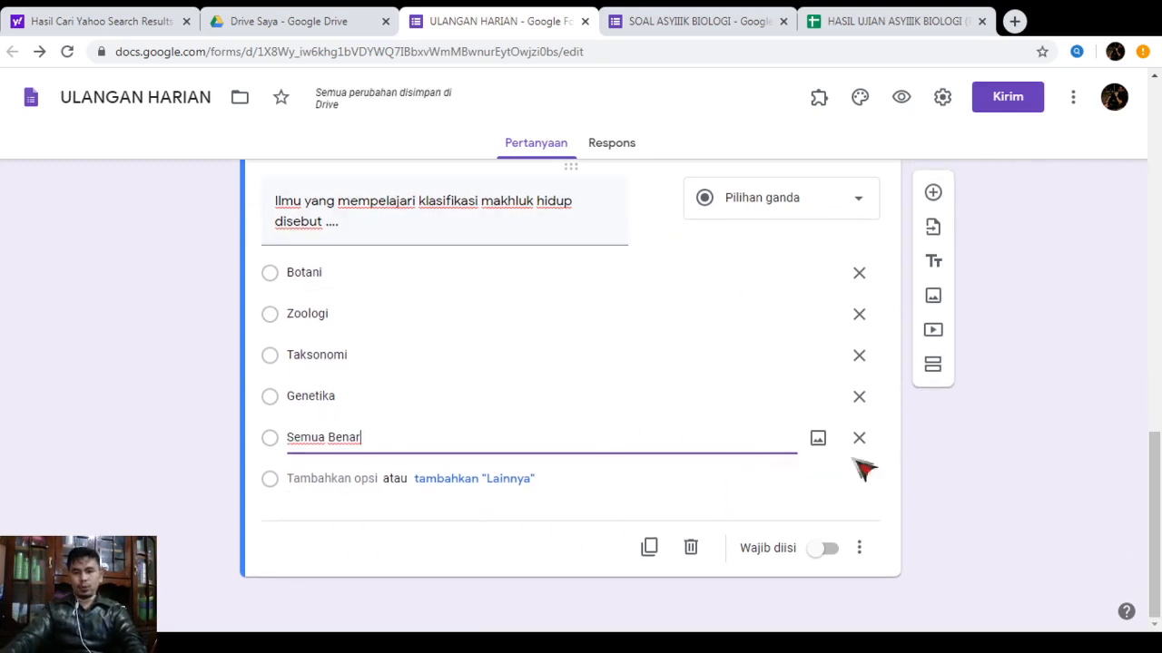
{"action": "left_click", "coordinate": [932, 196]}
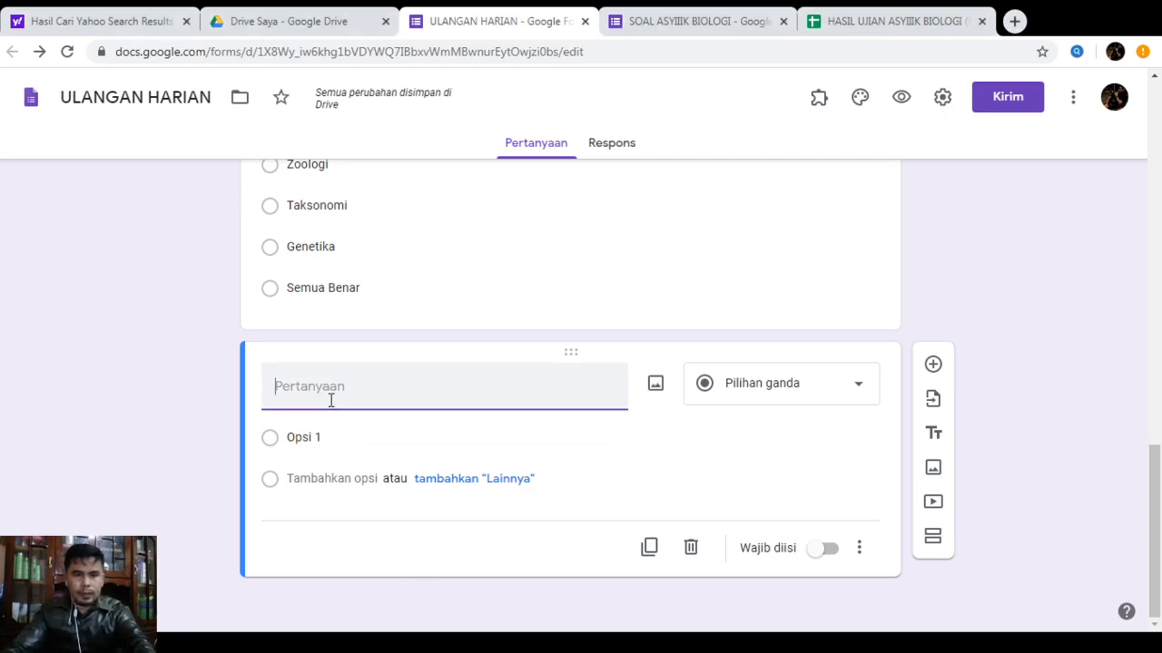
Paste the Rhizopoda question text into the new question and delete its '8.' numbering
{"action": "type", "text": "8.\tRhizopoda adalah hewan bersel satu yang bergerak dengan menggunakan ...."}
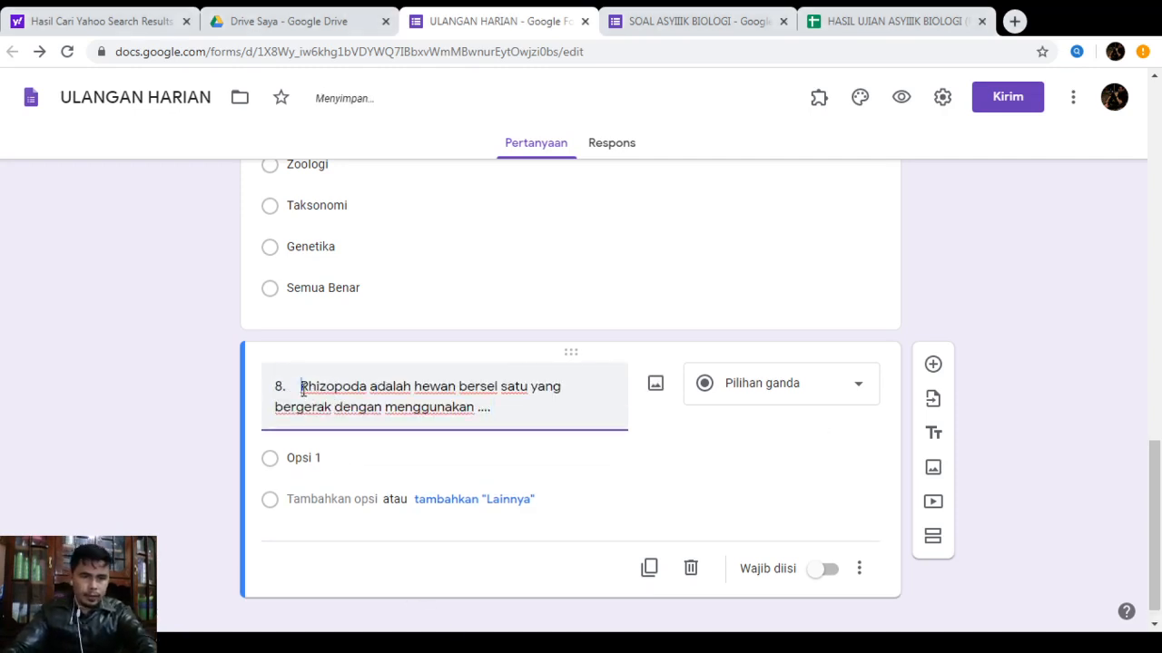
{"action": "left_click_drag", "start_coordinate": [302, 388], "coordinate": [272, 389]}
{"action": "key", "text": "BackSpace"}
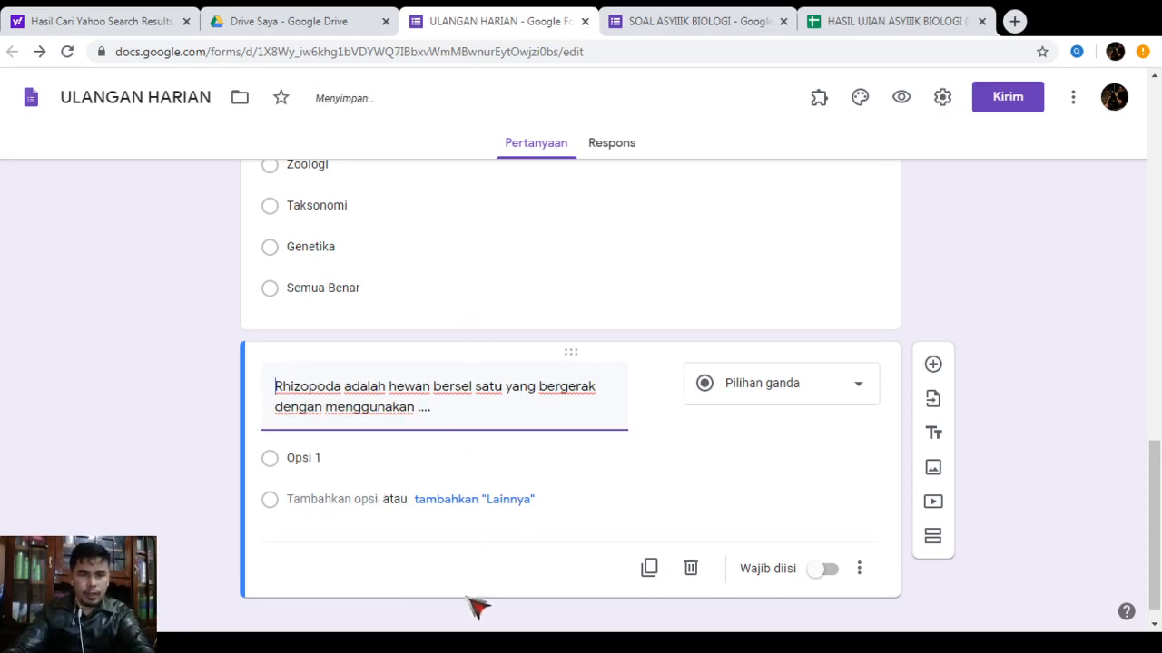
{"action": "left_click", "coordinate": [469, 642]}
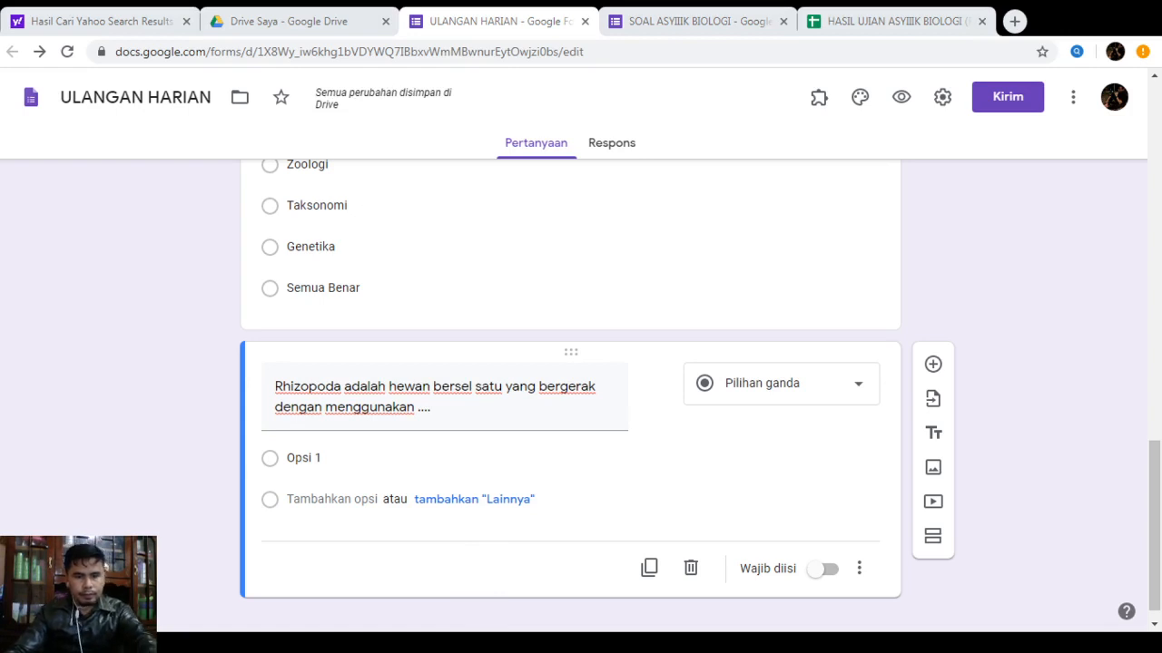
Paste the options starting with kaki semu, and remove the 'b.' and 'c.' prefixes from kaki tabung and bulu getar
{"action": "left_click", "coordinate": [336, 464]}
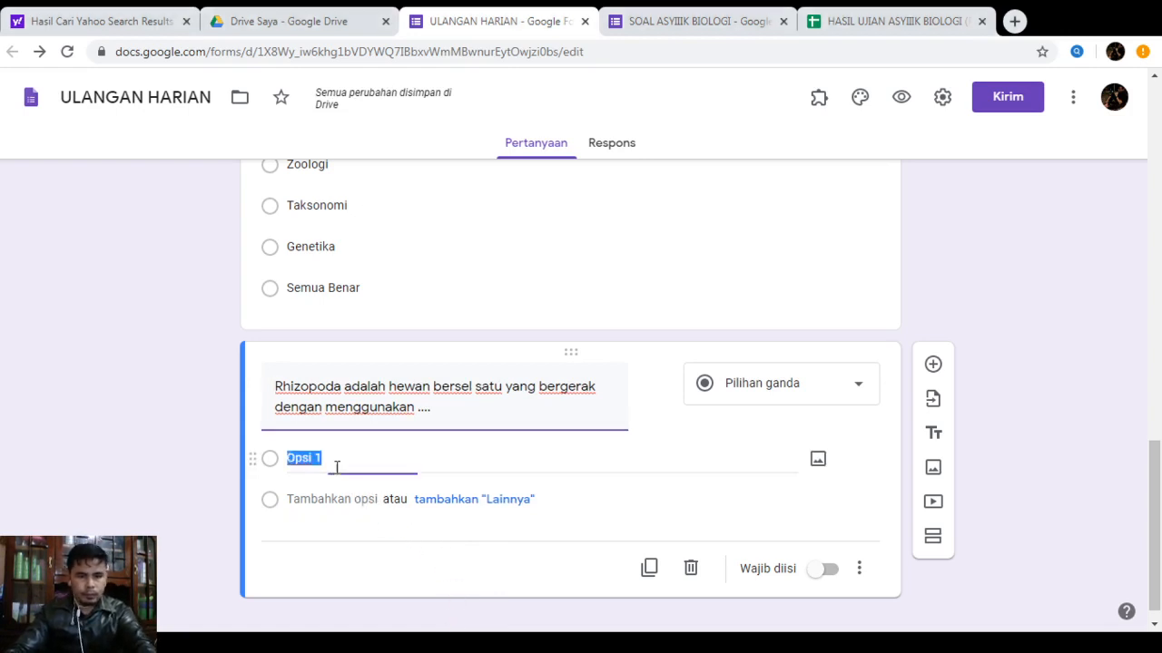
{"action": "type", "text": "kaki semu b.\tkaki tabung c.\tbulu getar d.\tbulu cambuk"}
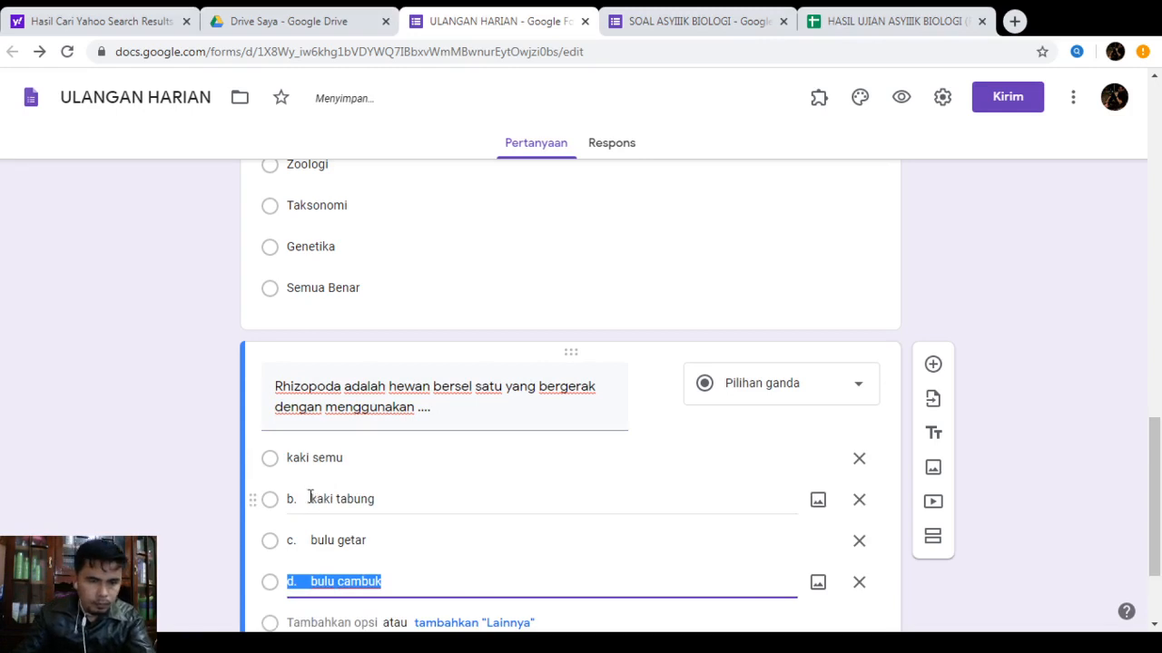
{"action": "triple_click", "coordinate": [300, 494]}
{"action": "left_click", "coordinate": [311, 499]}
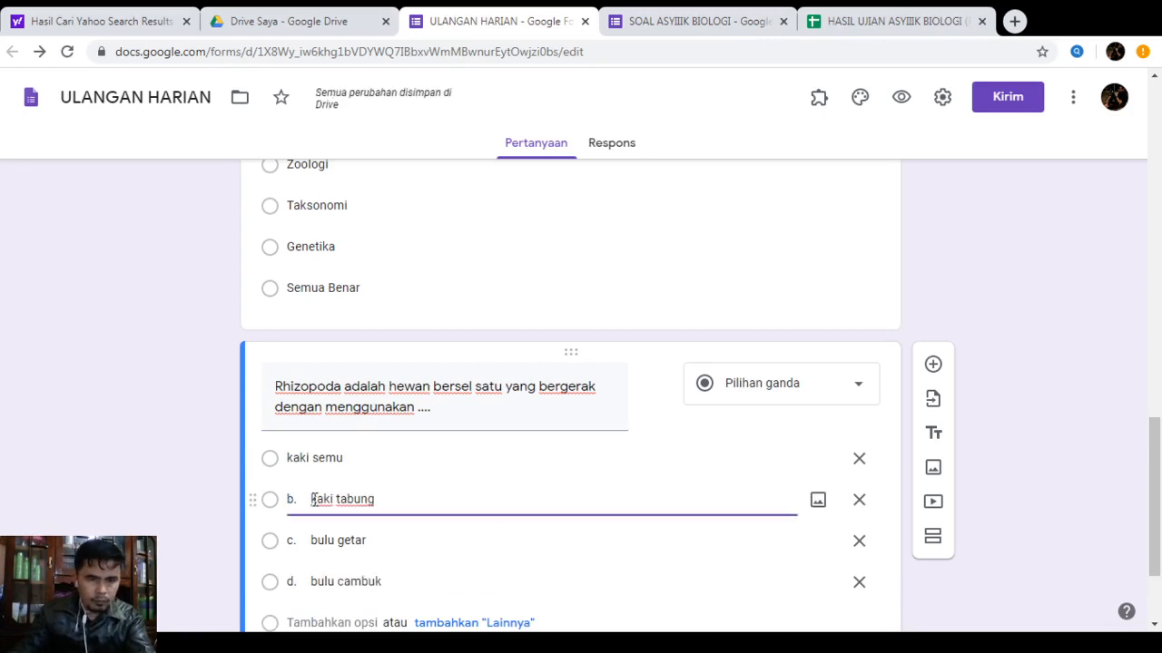
{"action": "key", "text": "BackSpace"}
{"action": "key", "text": "BackSpace"}
{"action": "key", "text": "BackSpace"}
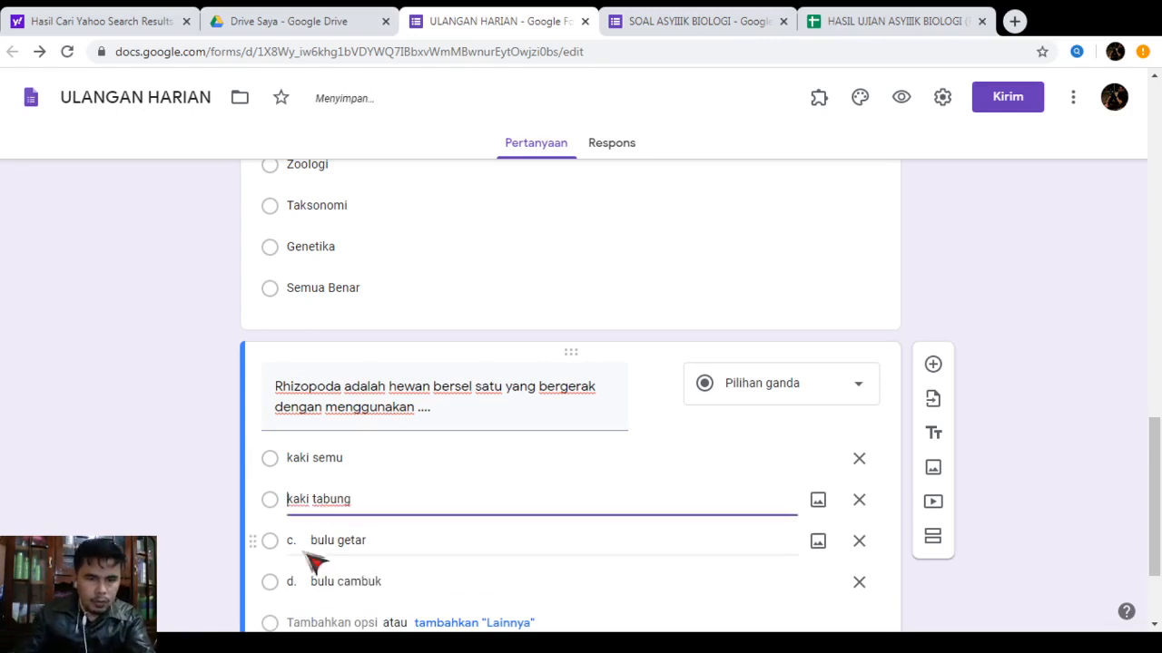
{"action": "triple_click", "coordinate": [309, 541]}
{"action": "left_click", "coordinate": [311, 540]}
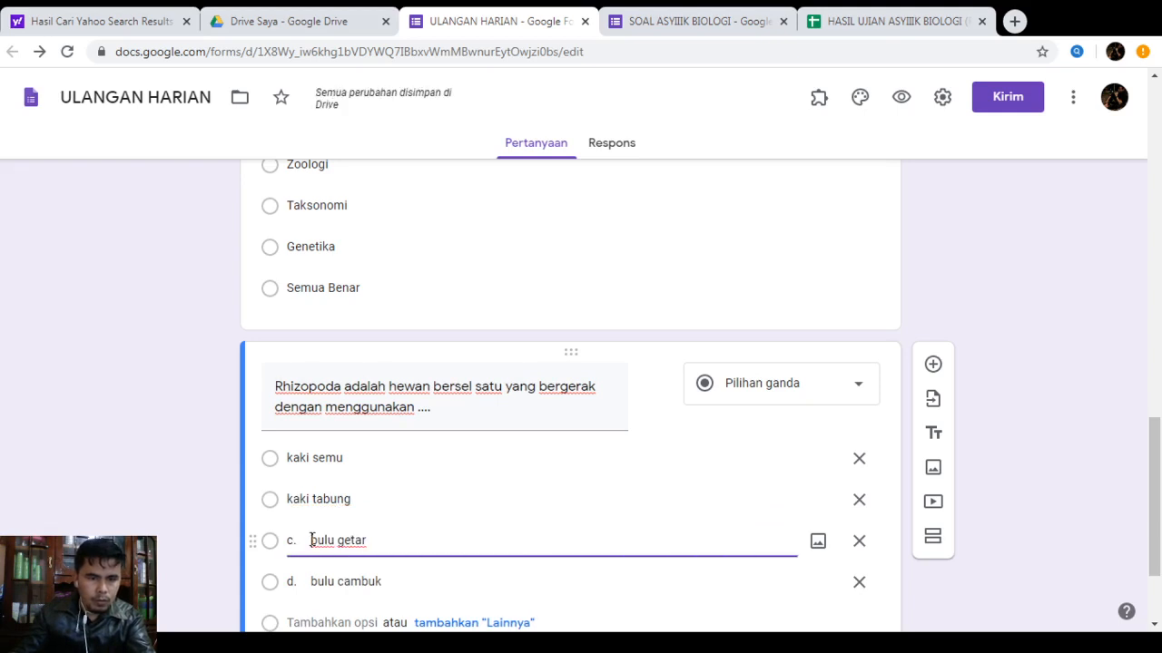
{"action": "key", "text": "BackSpace"}
{"action": "key", "text": "BackSpace"}
{"action": "key", "text": "BackSpace"}
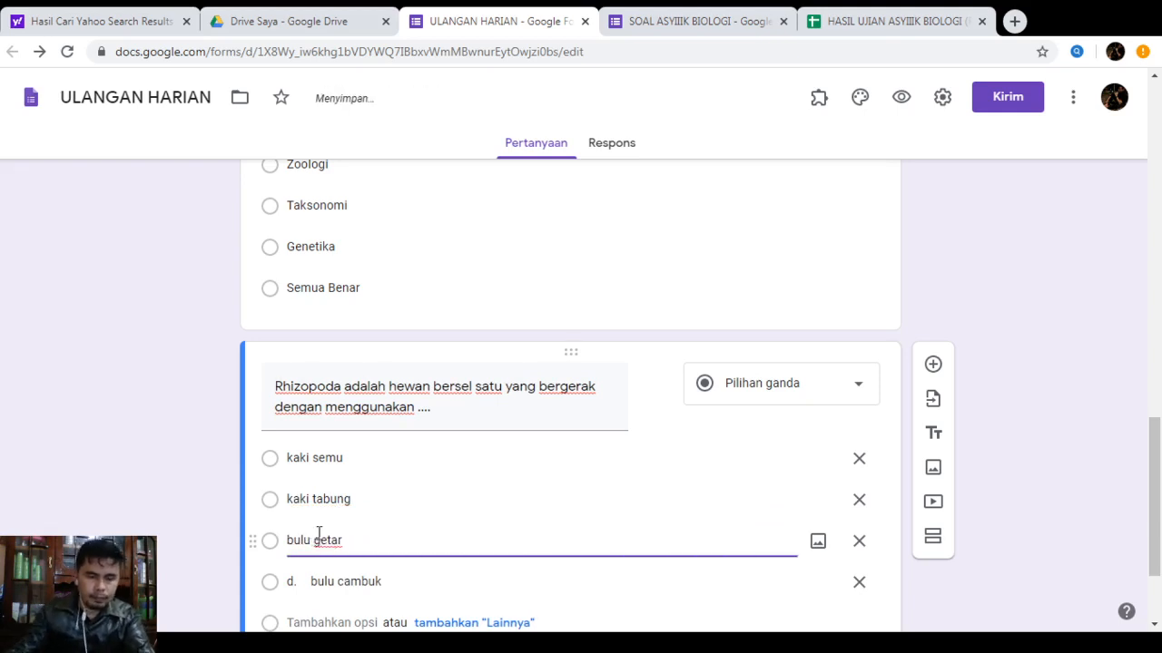
Remove the 'd.' prefix from bulu cambuk and add a fifth option, 'semua salah'
{"action": "scroll", "coordinate": [326, 531], "scroll_direction": "down", "scroll_amount": 2}
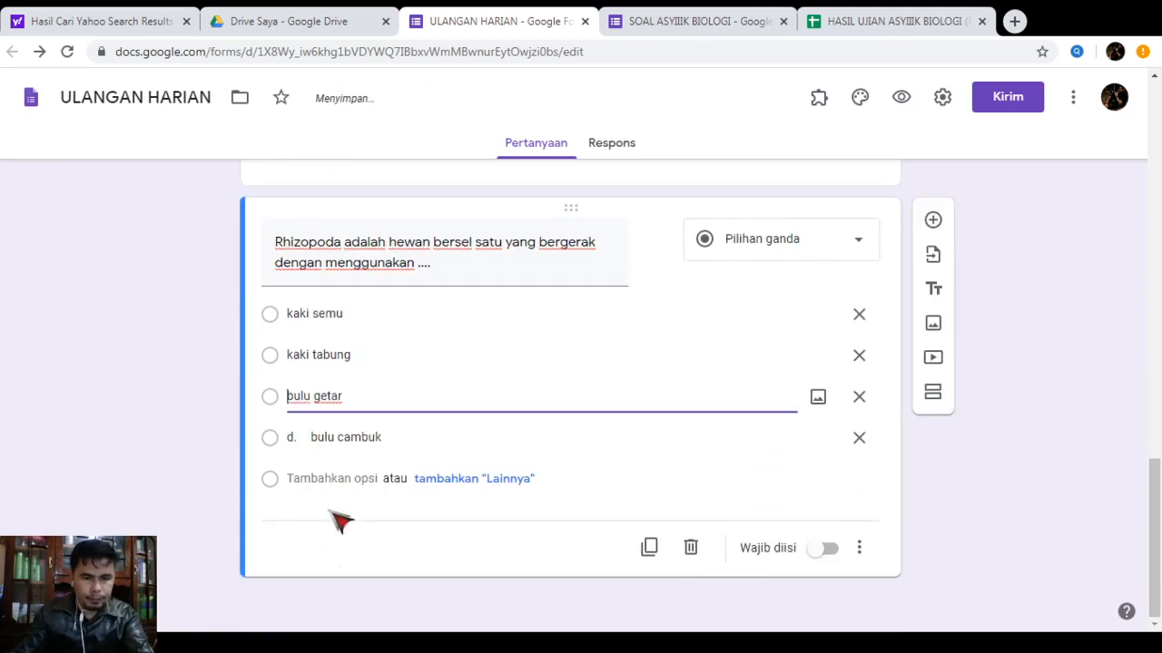
{"action": "triple_click", "coordinate": [293, 434]}
{"action": "left_click", "coordinate": [308, 437]}
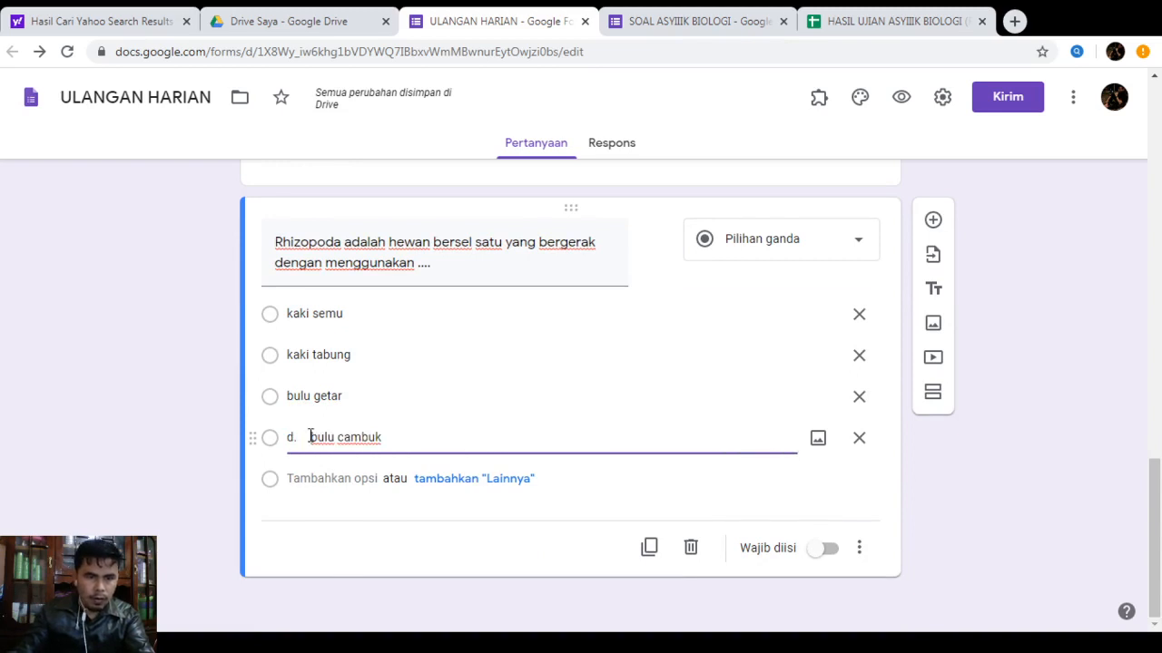
{"action": "key", "text": "BackSpace"}
{"action": "key", "text": "BackSpace"}
{"action": "key", "text": "BackSpace"}
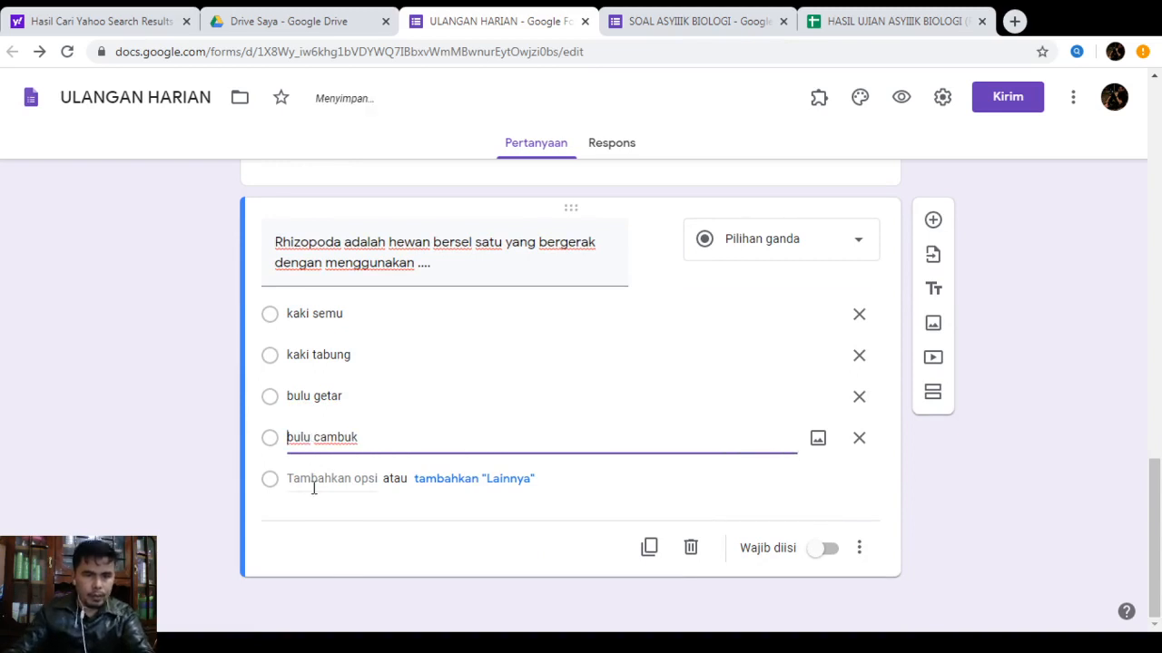
{"action": "left_click", "coordinate": [314, 481]}
{"action": "type", "text": "se"}
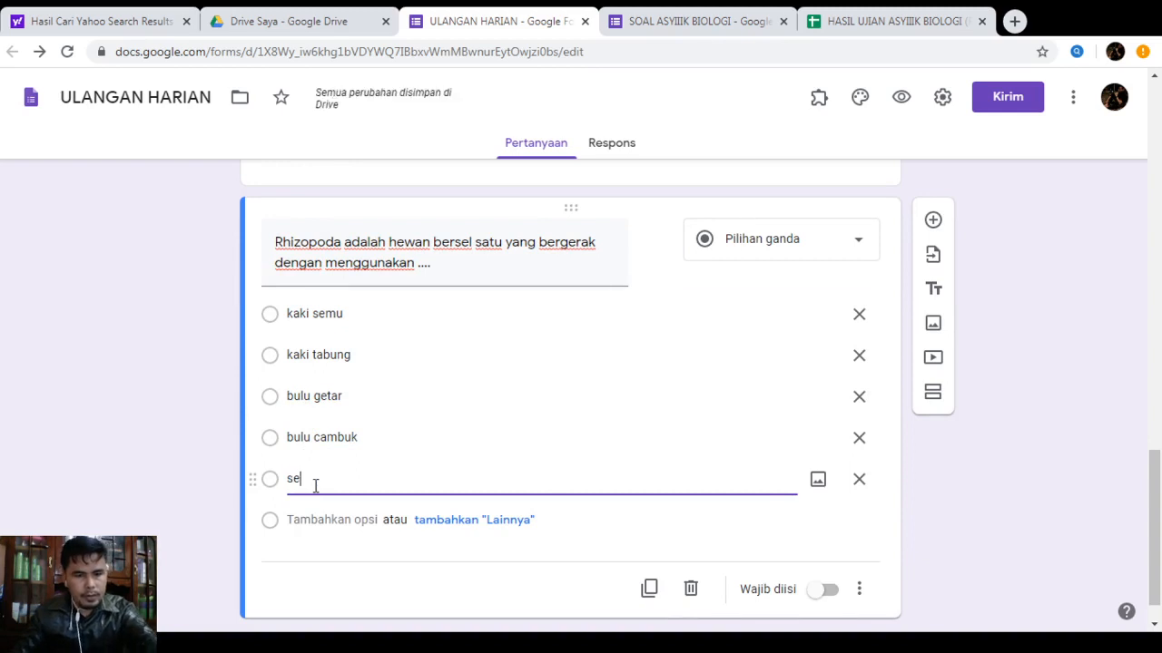
{"action": "type", "text": "mua salah"}
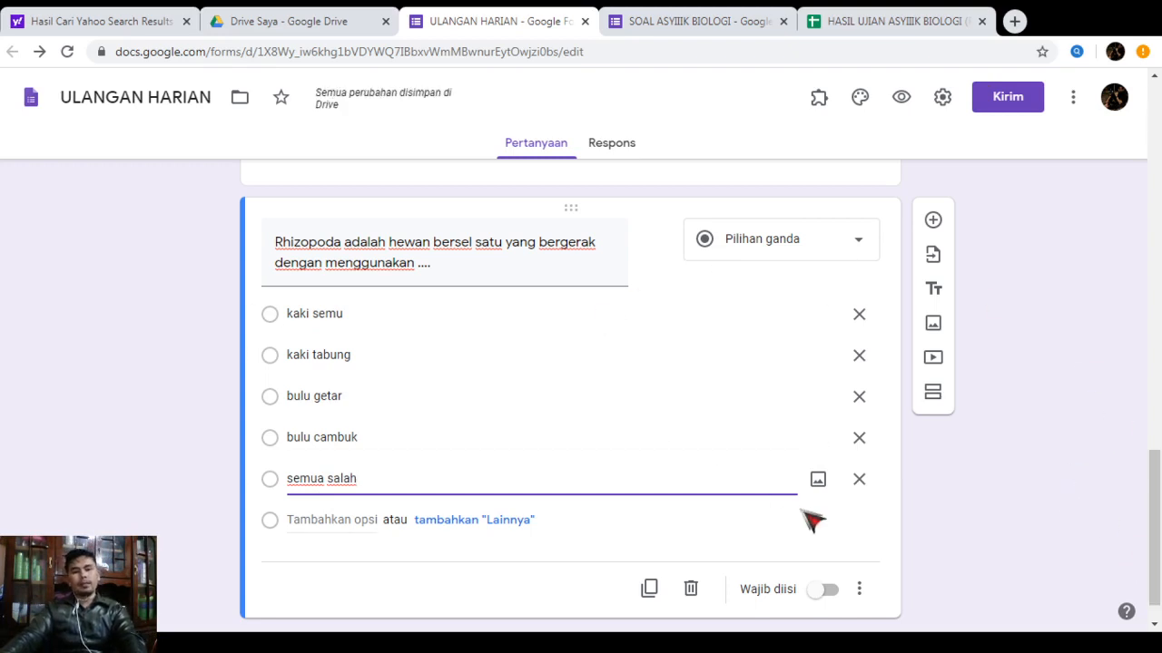
{"action": "scroll", "coordinate": [714, 467], "scroll_direction": "down", "scroll_amount": 1}
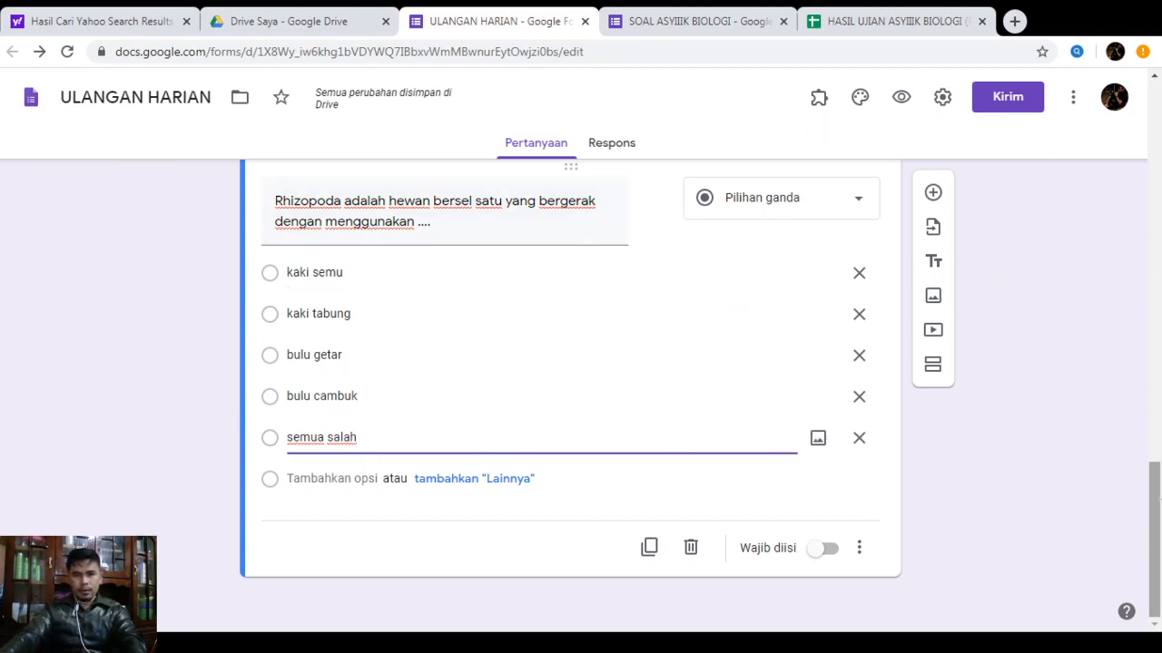
{"action": "left_click_drag", "start_coordinate": [1155, 518], "coordinate": [1154, 209]}
Turn on 'Jadikan ini sebagai kuis', uncheck 'Jawaban yang benar' and 'Pertanyaan tak terjawab', and save
{"action": "left_click", "coordinate": [944, 98]}
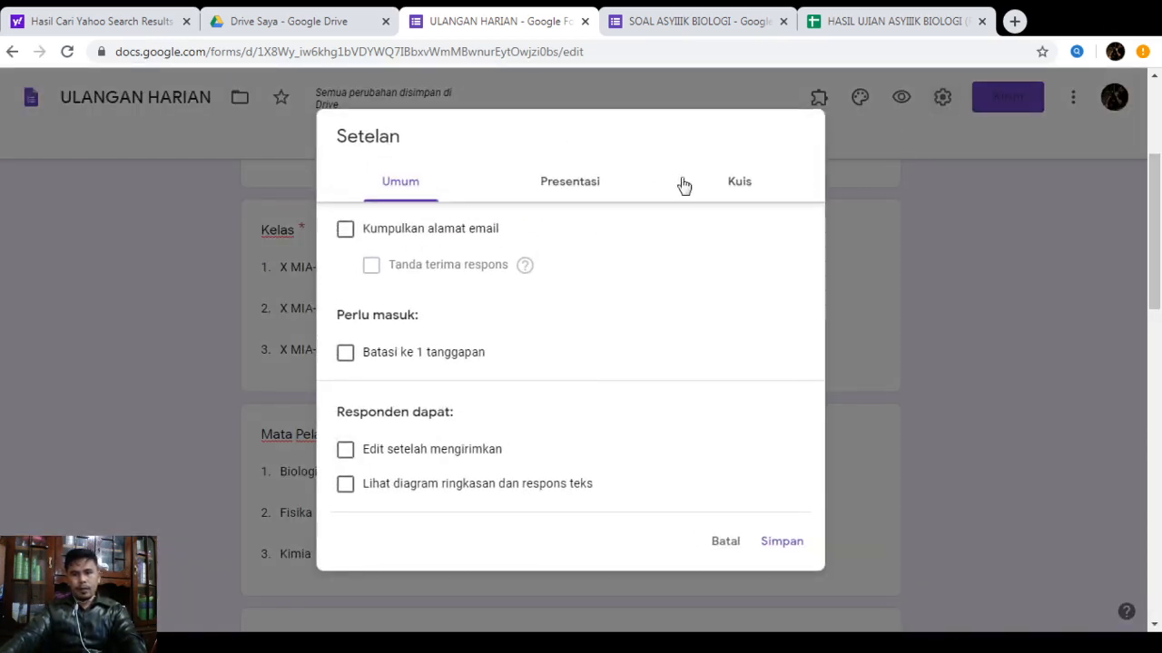
{"action": "left_click", "coordinate": [740, 189]}
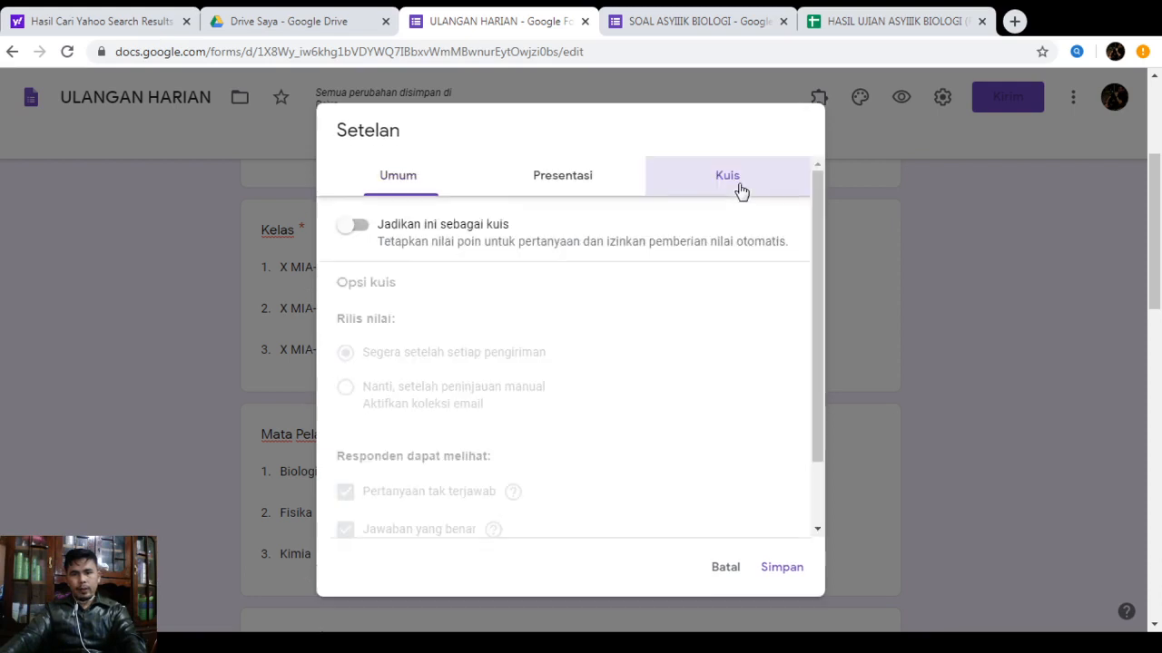
{"action": "left_click", "coordinate": [397, 227]}
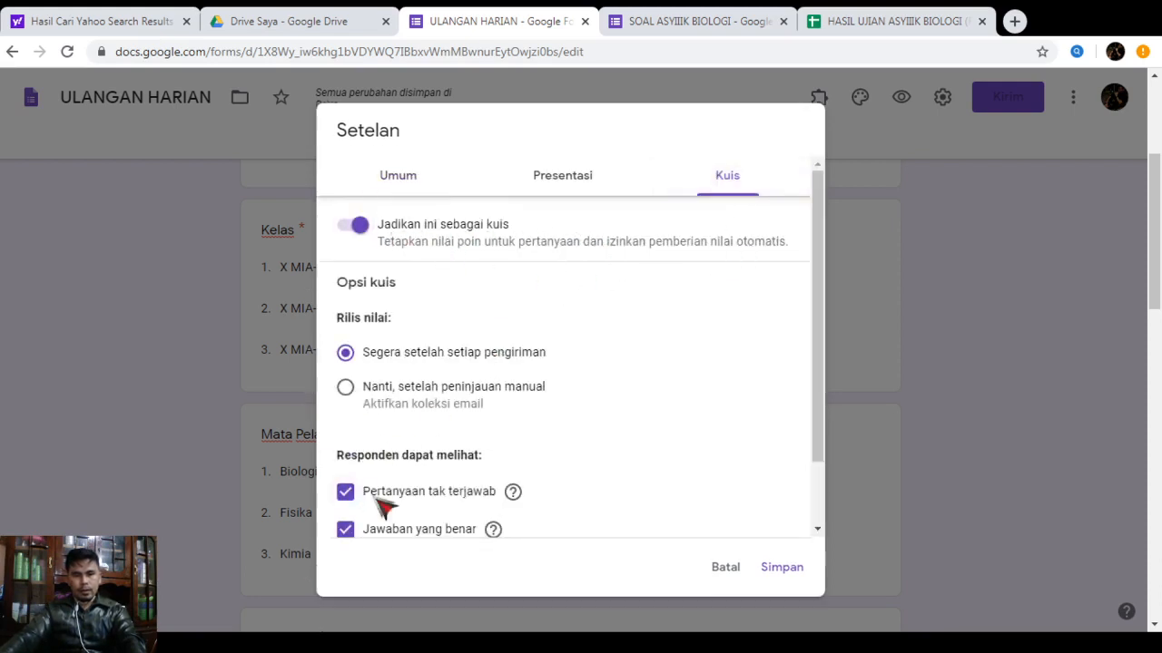
{"action": "scroll", "coordinate": [385, 490], "scroll_direction": "down", "scroll_amount": 2}
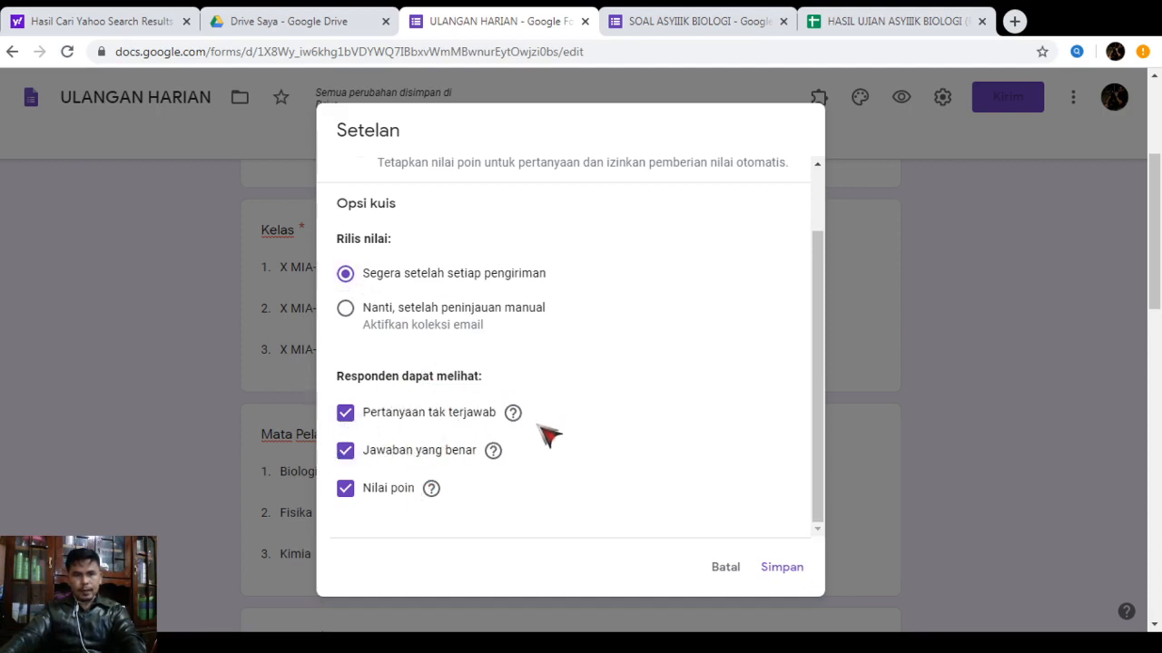
{"action": "left_click", "coordinate": [345, 451]}
{"action": "left_click", "coordinate": [344, 413]}
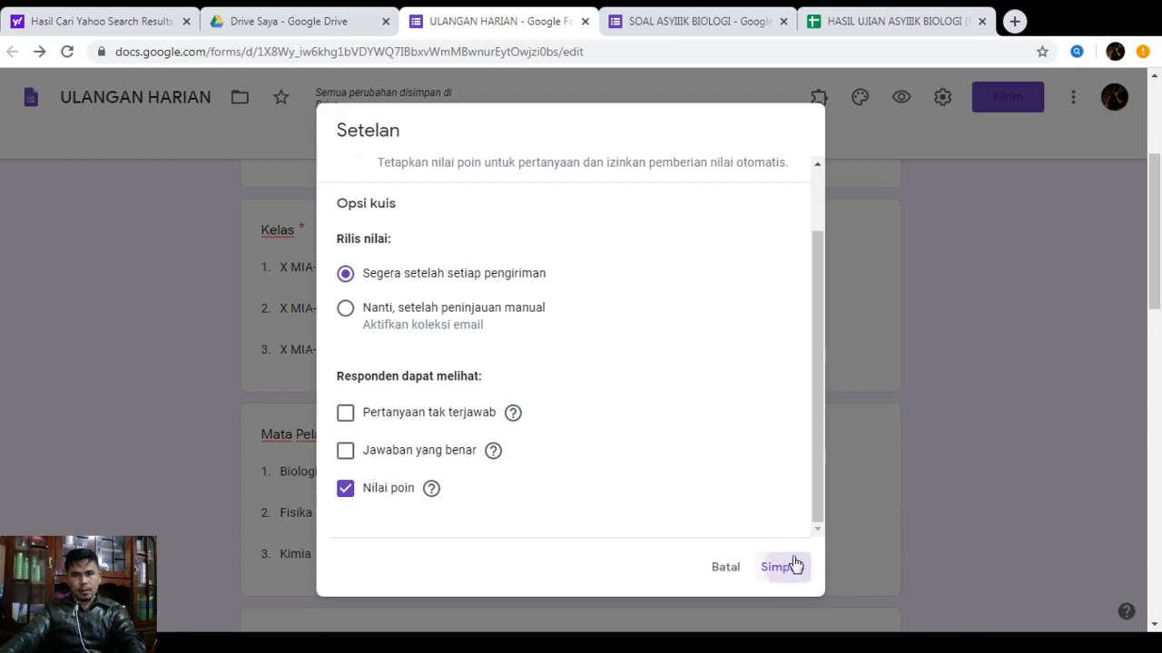
{"action": "left_click", "coordinate": [783, 568]}
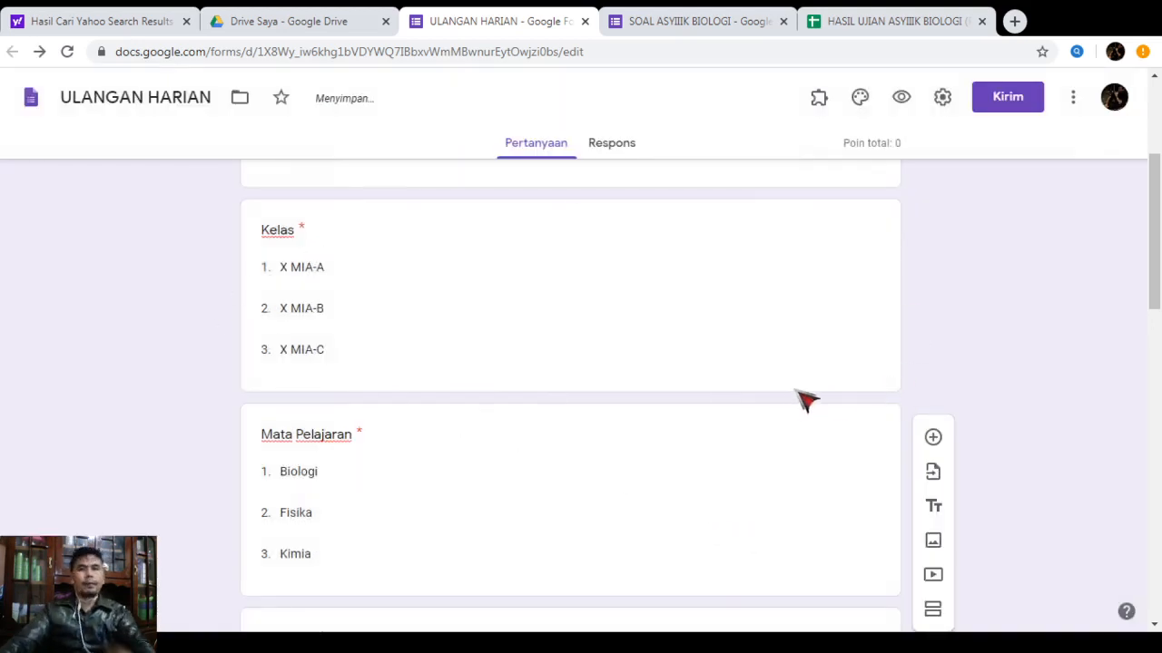
Uncheck 'Tampilkan link untuk menyerahkan tanggapan lain' in Presentasi settings and save
{"action": "left_click", "coordinate": [941, 102]}
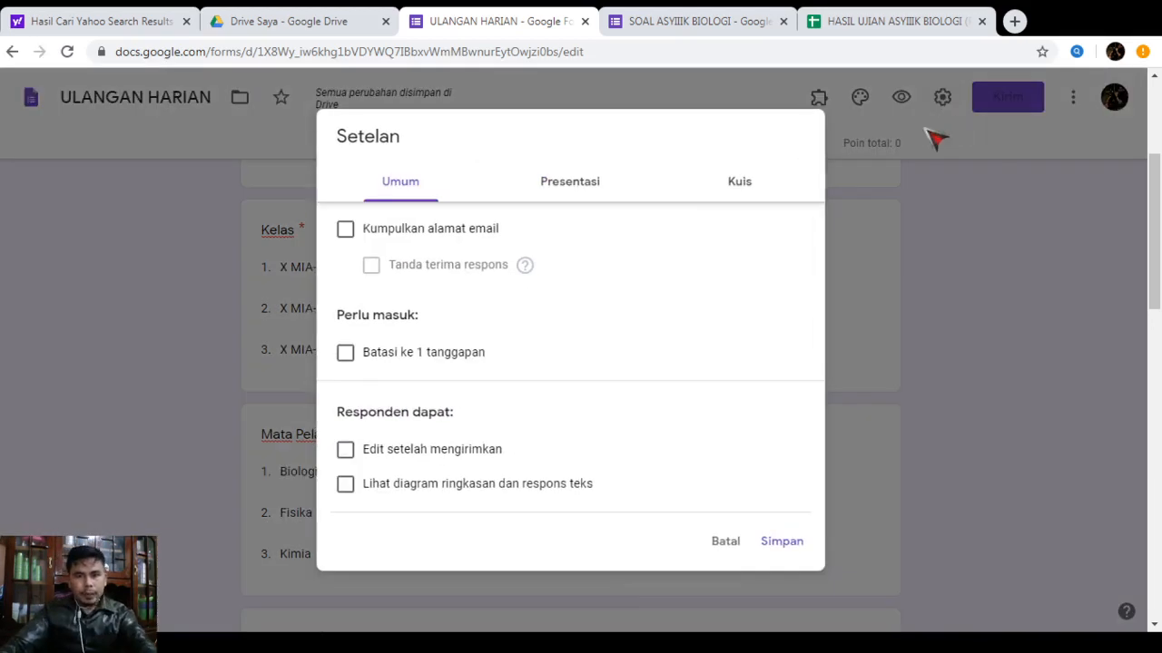
{"action": "left_click", "coordinate": [558, 188]}
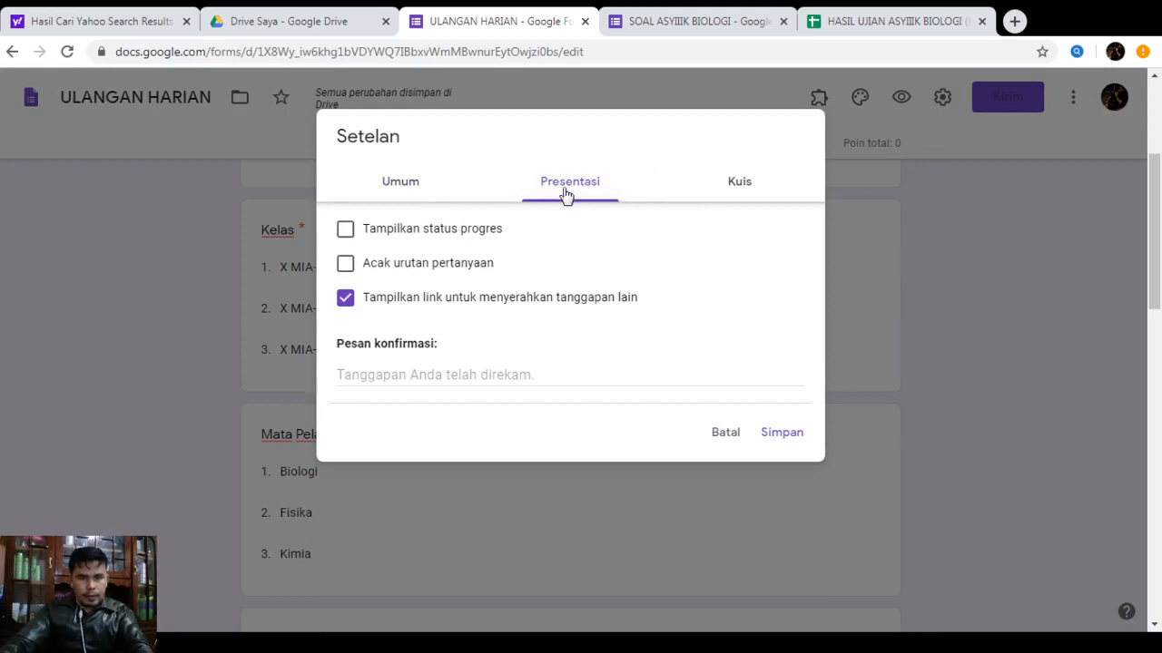
{"action": "scroll", "coordinate": [540, 319], "scroll_direction": "up", "scroll_amount": 1}
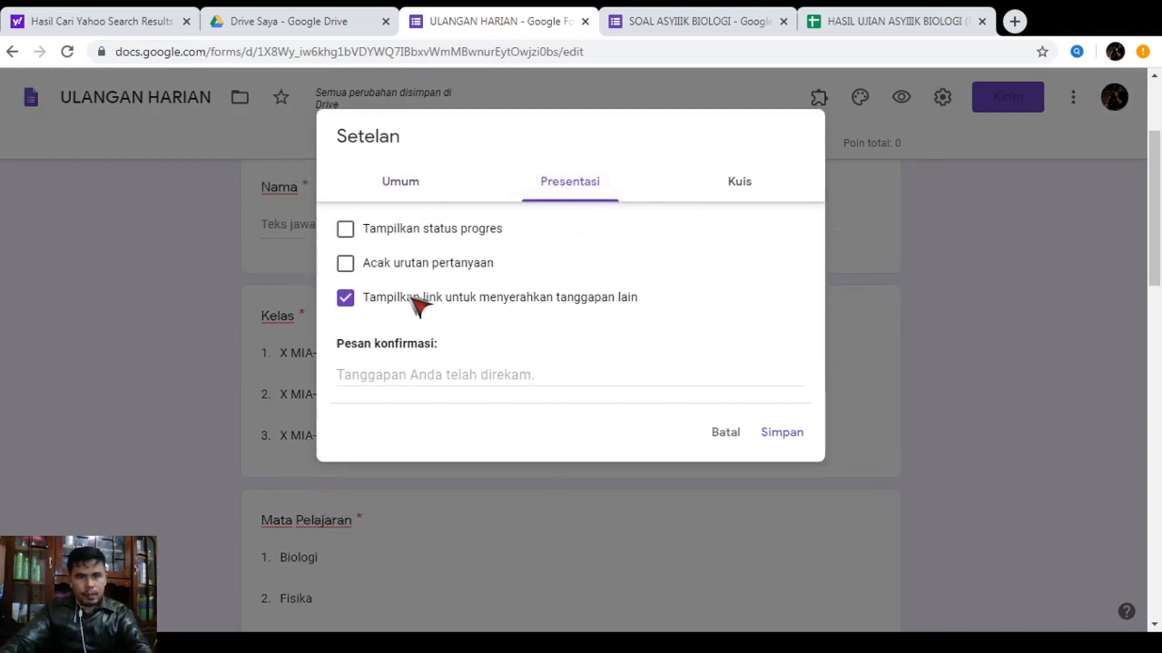
{"action": "left_click", "coordinate": [359, 311]}
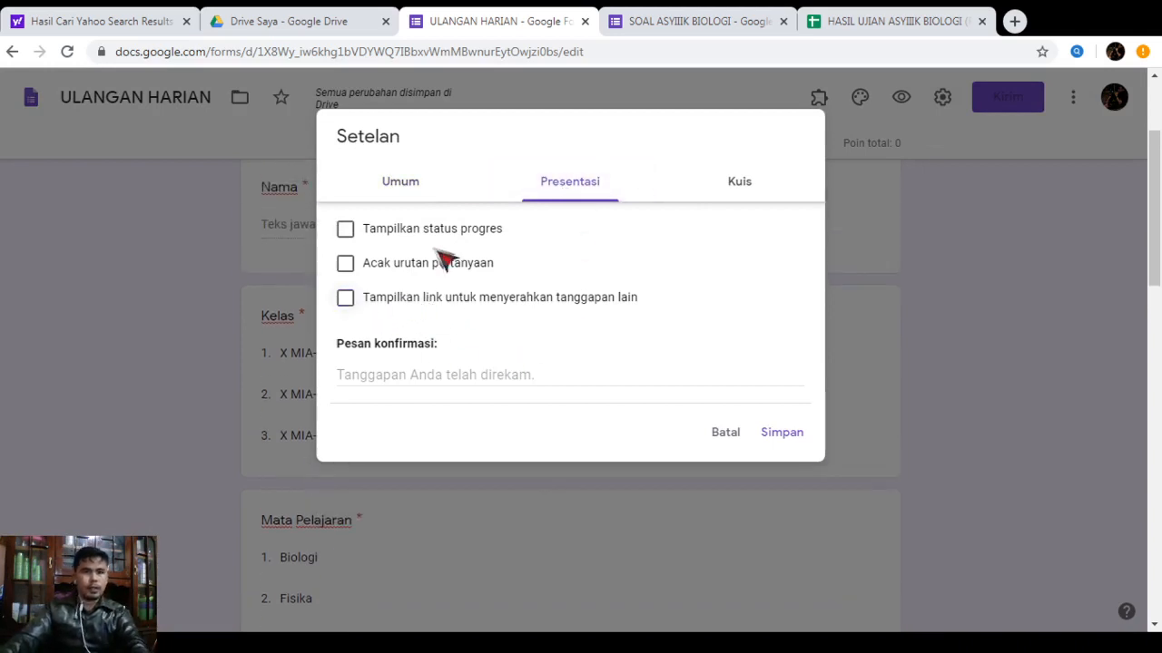
{"action": "left_click", "coordinate": [399, 185]}
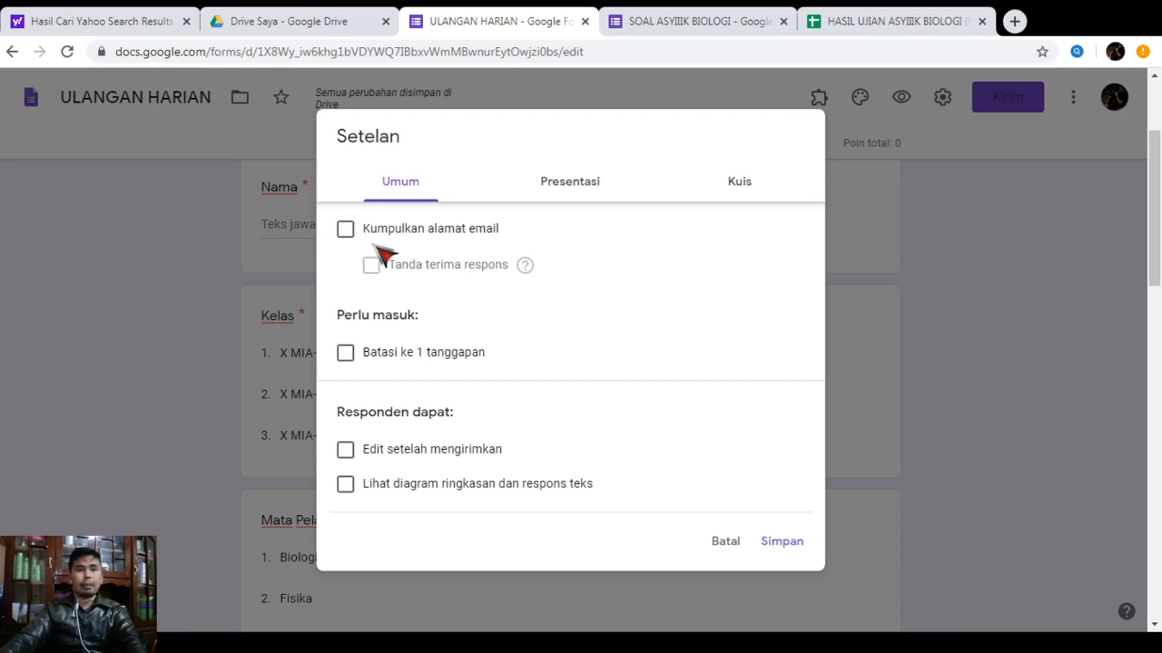
{"action": "left_click", "coordinate": [781, 542]}
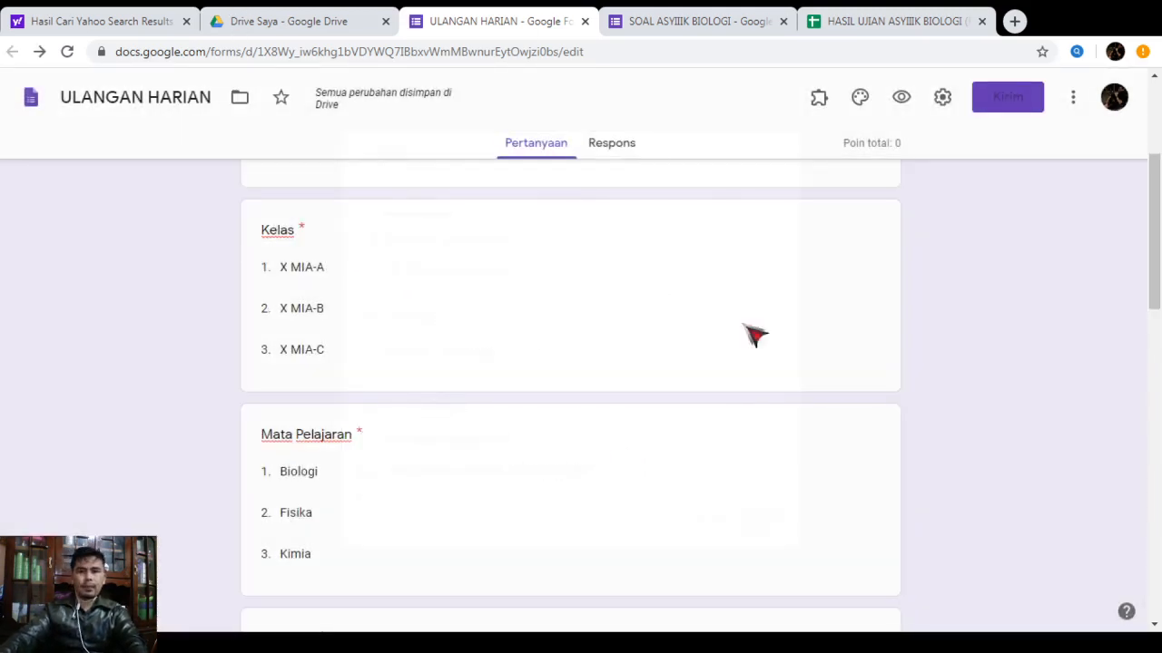
{"action": "scroll", "coordinate": [771, 400], "scroll_direction": "down", "scroll_amount": 20}
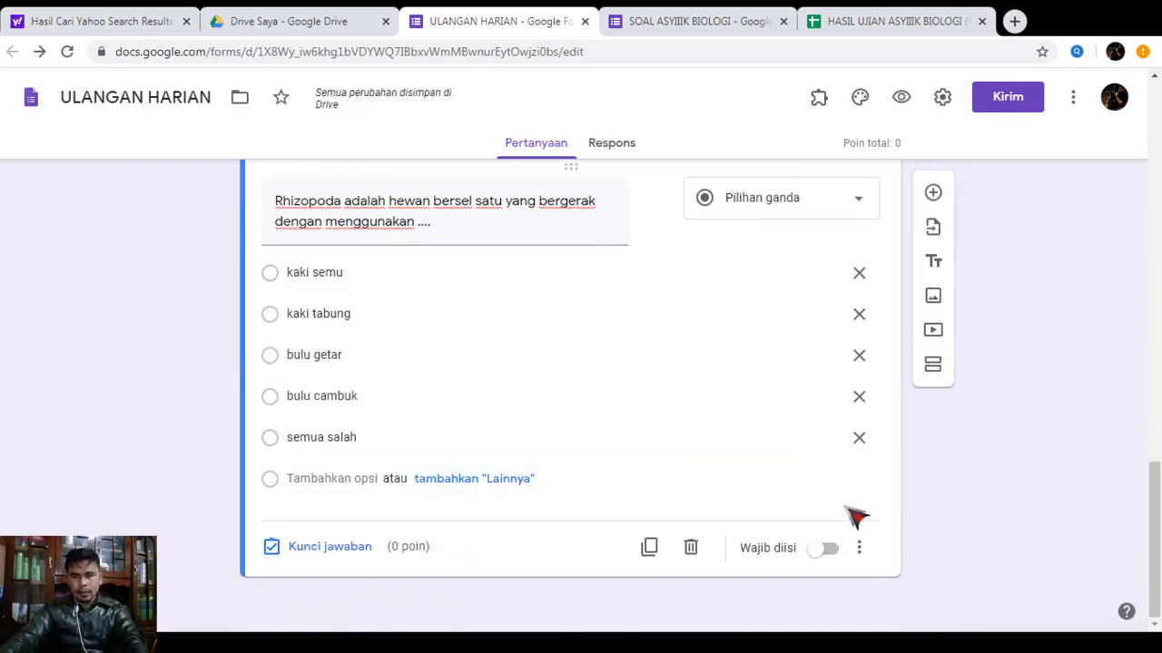
{"action": "scroll", "coordinate": [846, 515], "scroll_direction": "up", "scroll_amount": 3}
{"action": "scroll", "coordinate": [846, 514], "scroll_direction": "up", "scroll_amount": 1}
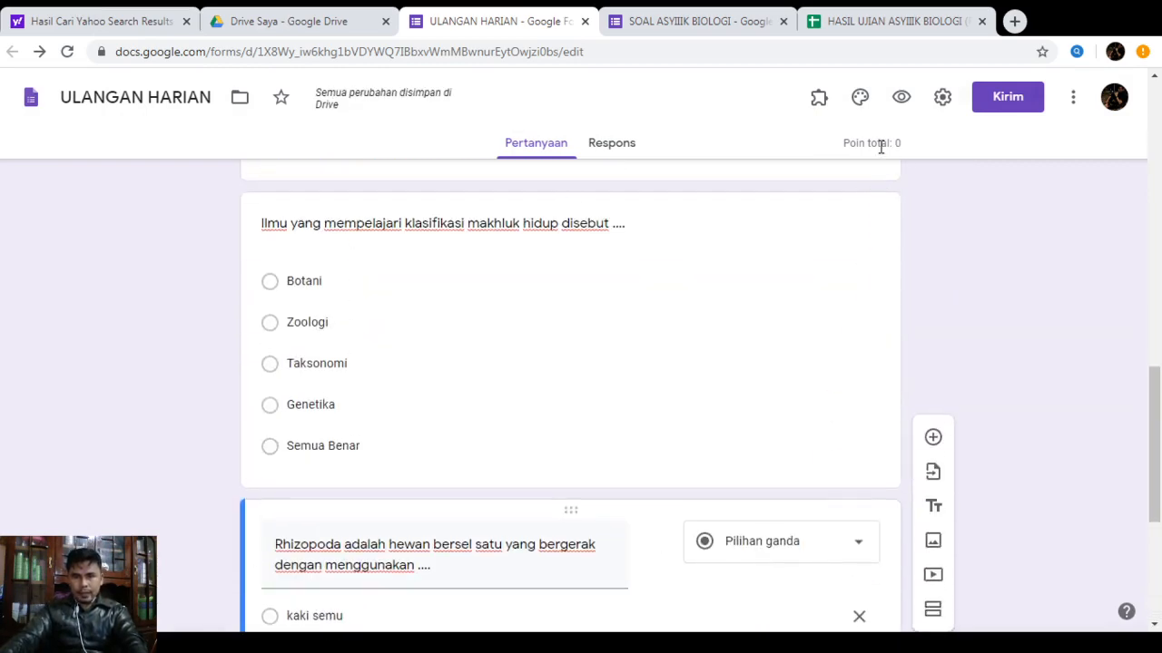
{"action": "scroll", "coordinate": [698, 330], "scroll_direction": "down", "scroll_amount": 1}
{"action": "scroll", "coordinate": [698, 329], "scroll_direction": "up", "scroll_amount": 2}
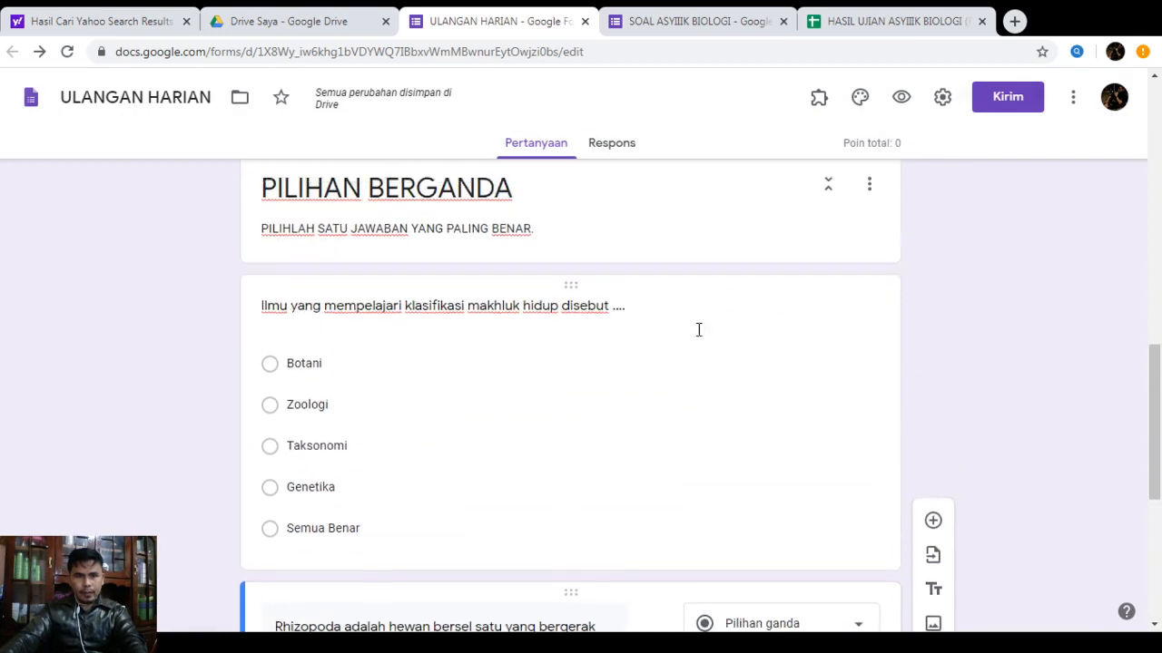
{"action": "scroll", "coordinate": [809, 422], "scroll_direction": "down", "scroll_amount": 2}
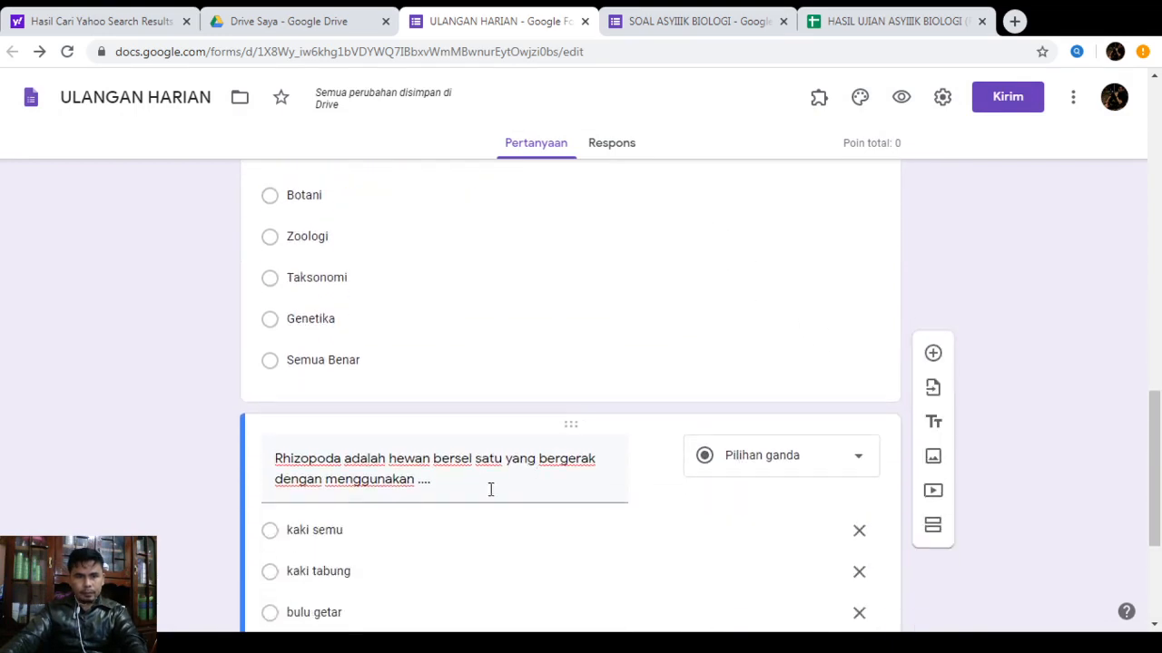
Set Taksonomi as the classification question's correct answer, worth 5 points
{"action": "left_click", "coordinate": [517, 318]}
{"action": "left_click", "coordinate": [318, 499]}
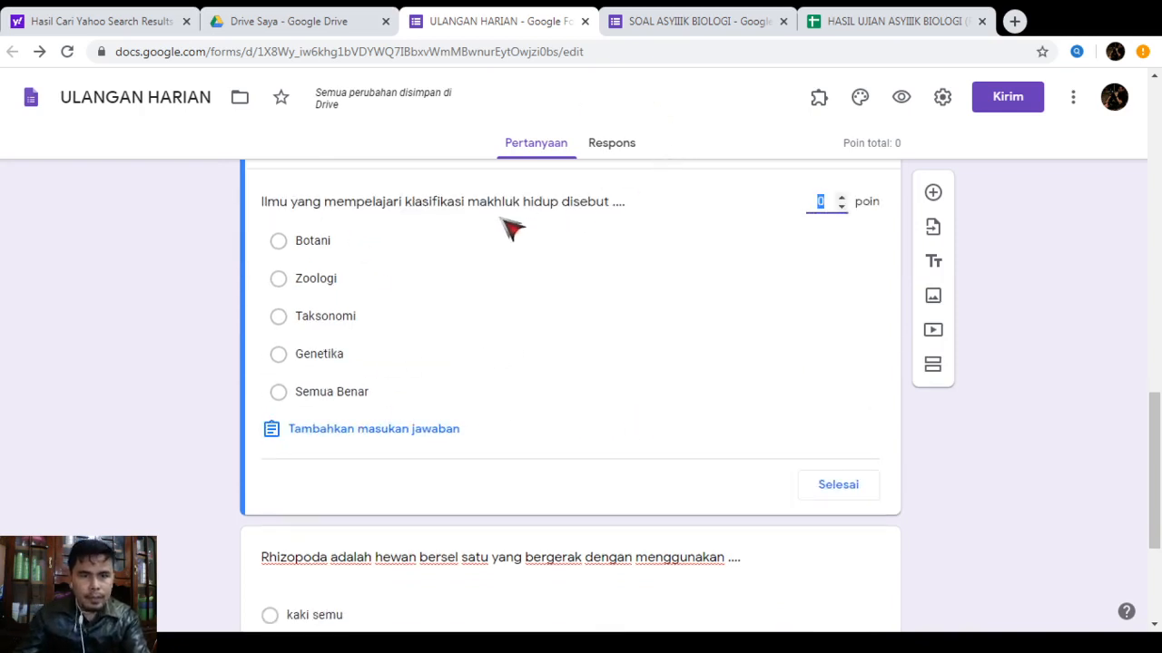
{"action": "left_click", "coordinate": [300, 329]}
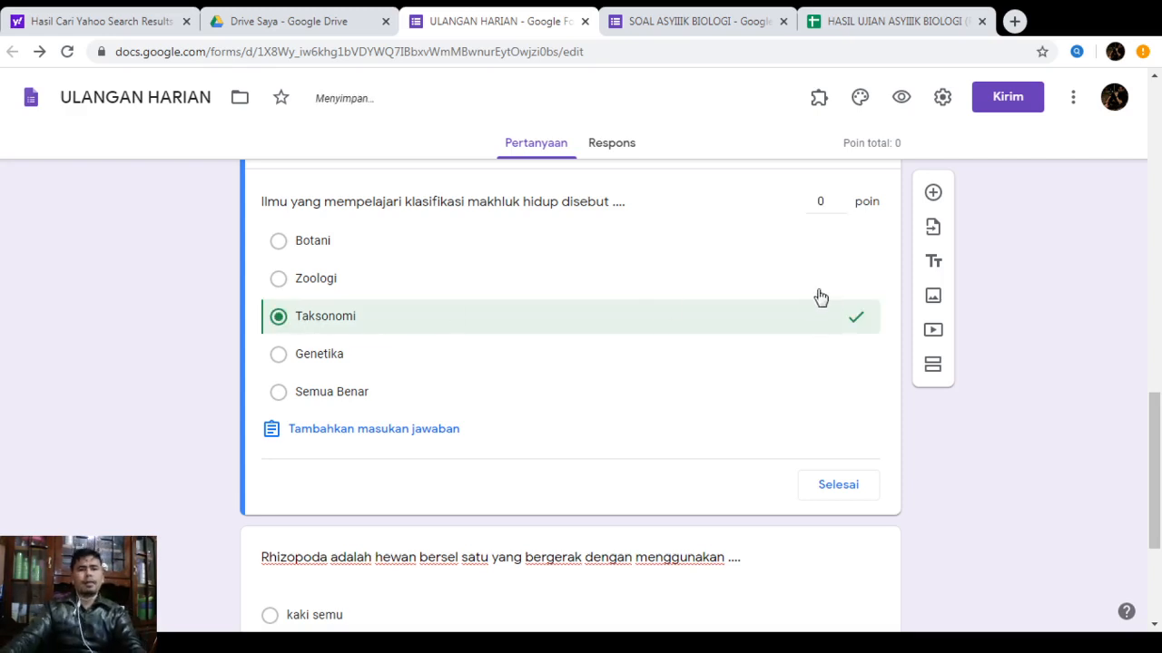
{"action": "double_click", "coordinate": [842, 198]}
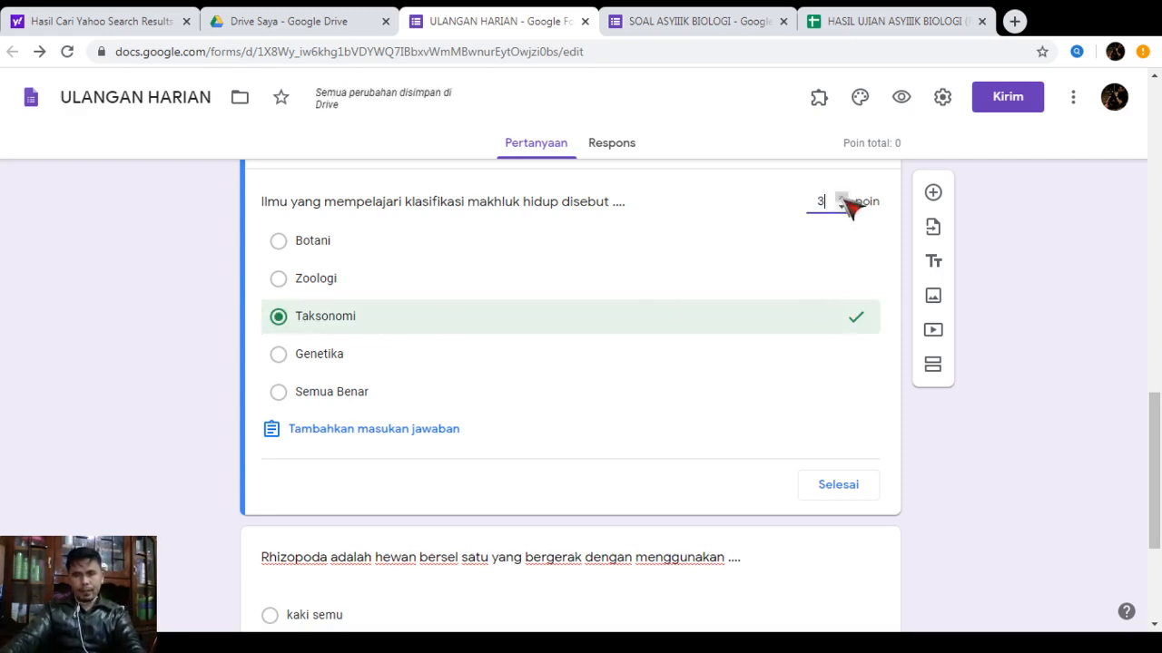
{"action": "left_click", "coordinate": [833, 490]}
Set kaki semu as the Rhizopoda question's correct answer, worth 5 points
{"action": "scroll", "coordinate": [768, 420], "scroll_direction": "down", "scroll_amount": 3}
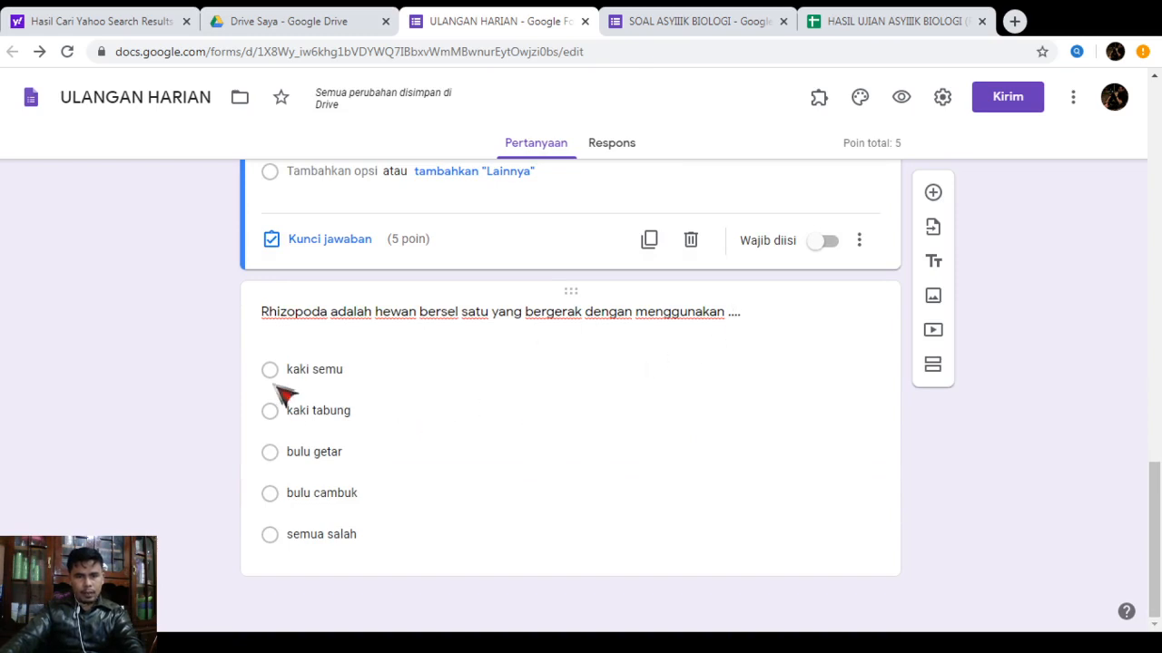
{"action": "left_click", "coordinate": [611, 370]}
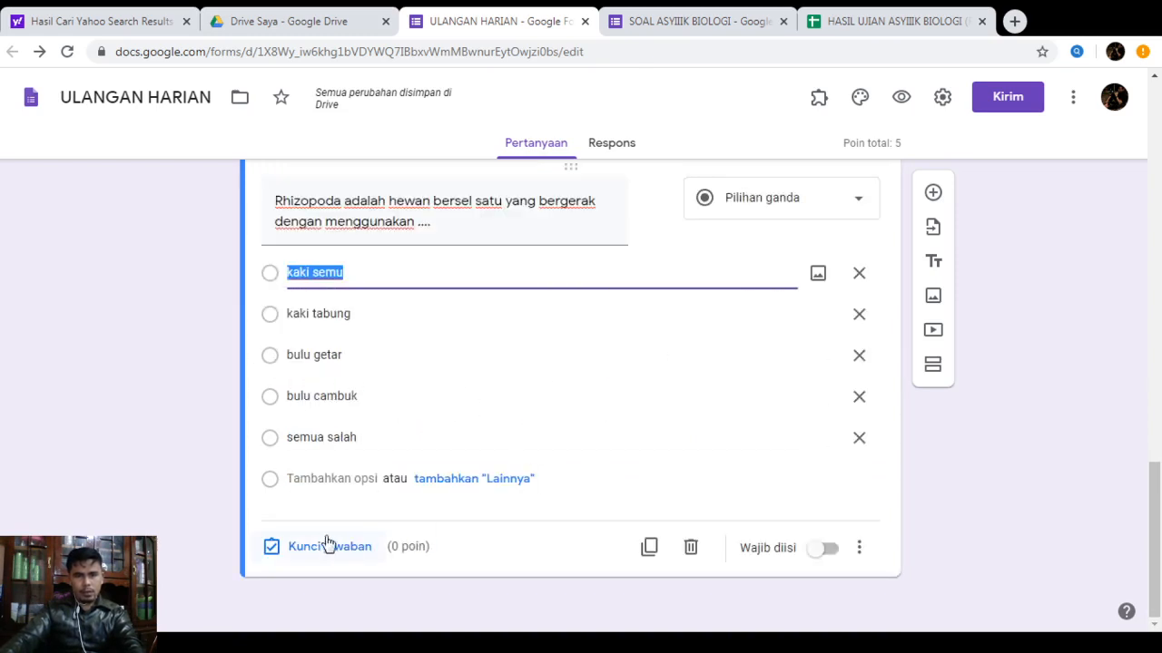
{"action": "left_click", "coordinate": [280, 545]}
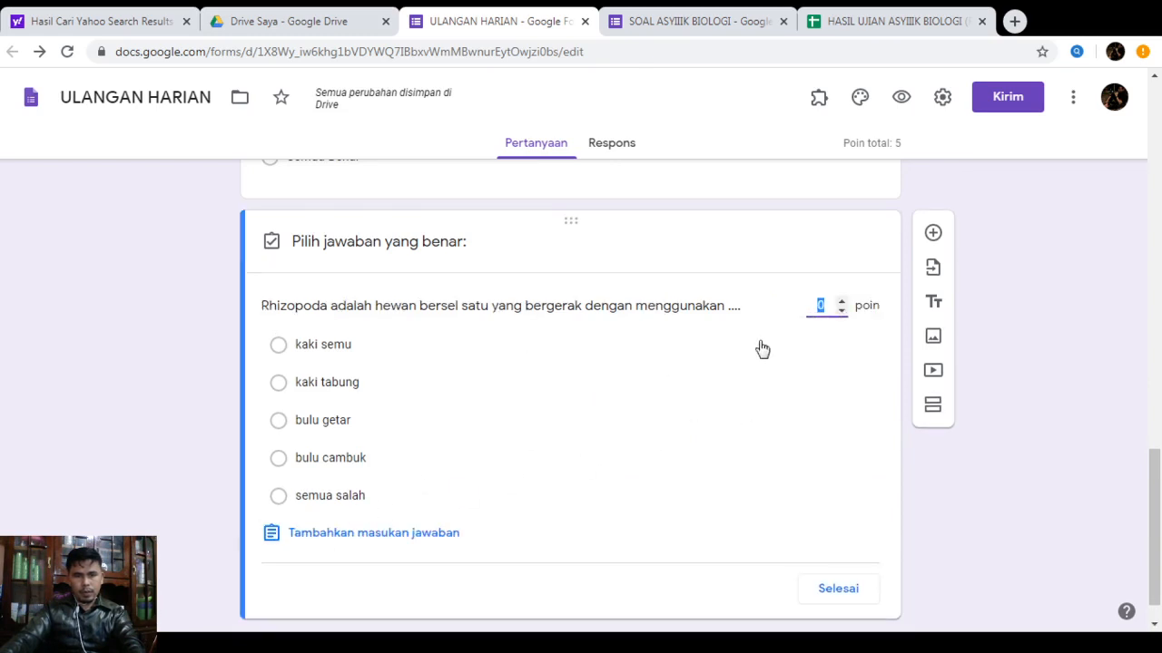
{"action": "left_click", "coordinate": [390, 351]}
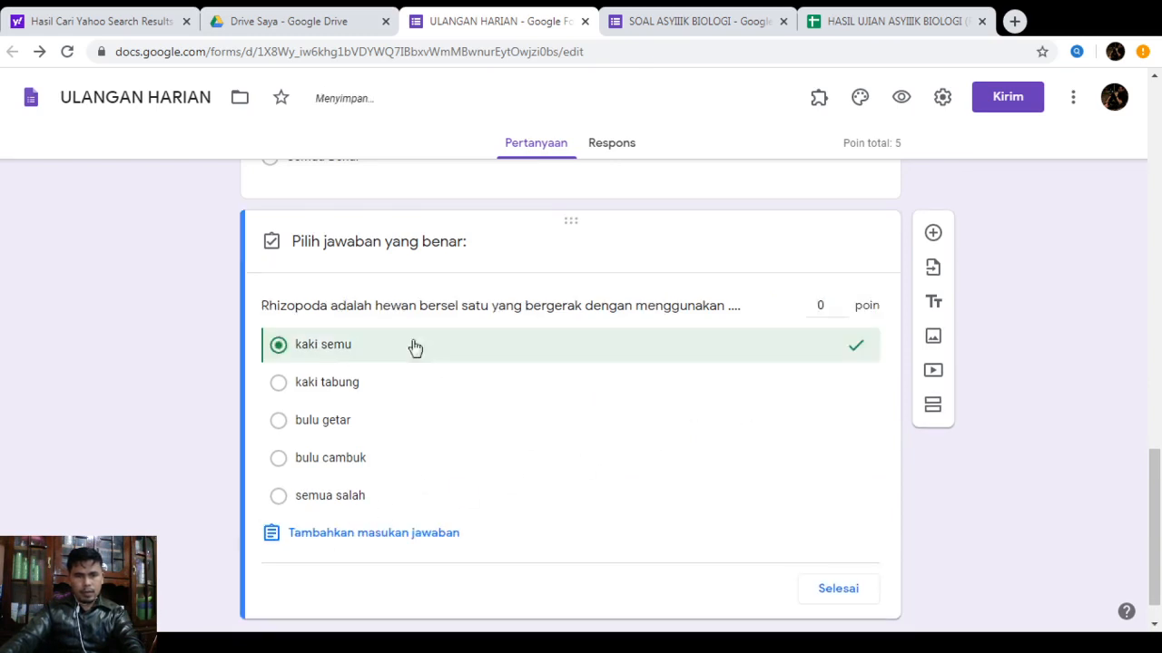
{"action": "left_click", "coordinate": [843, 301]}
{"action": "left_click", "coordinate": [844, 303]}
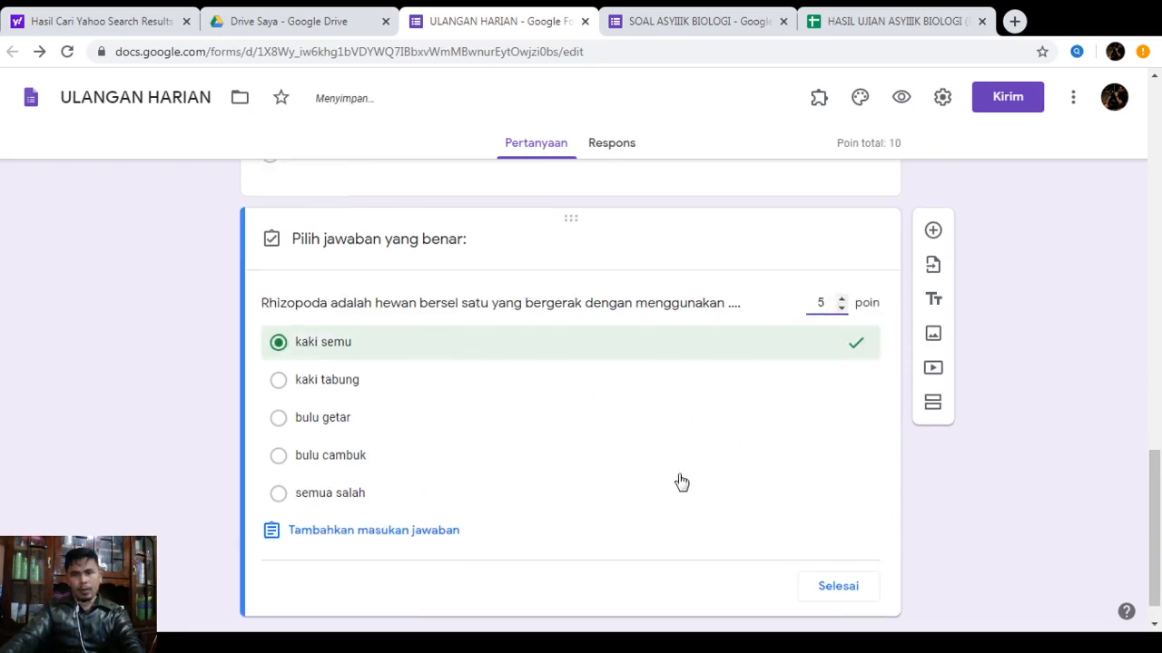
{"action": "scroll", "coordinate": [772, 509], "scroll_direction": "down", "scroll_amount": 1}
{"action": "left_click", "coordinate": [821, 547]}
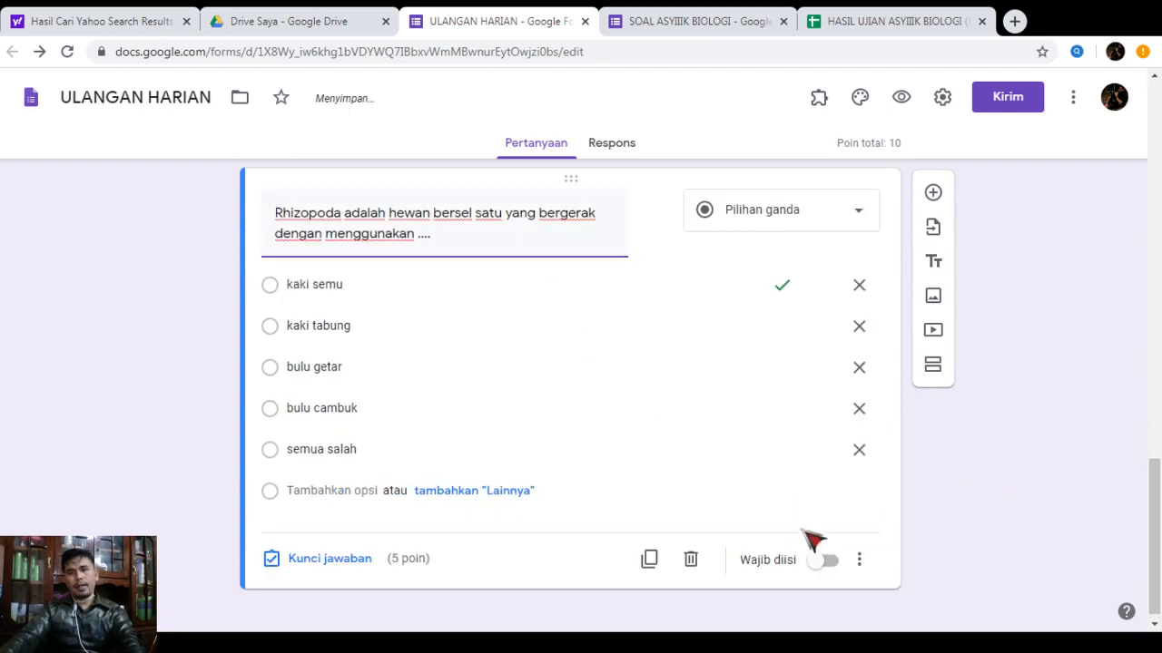
{"action": "scroll", "coordinate": [889, 182], "scroll_direction": "up", "scroll_amount": 2}
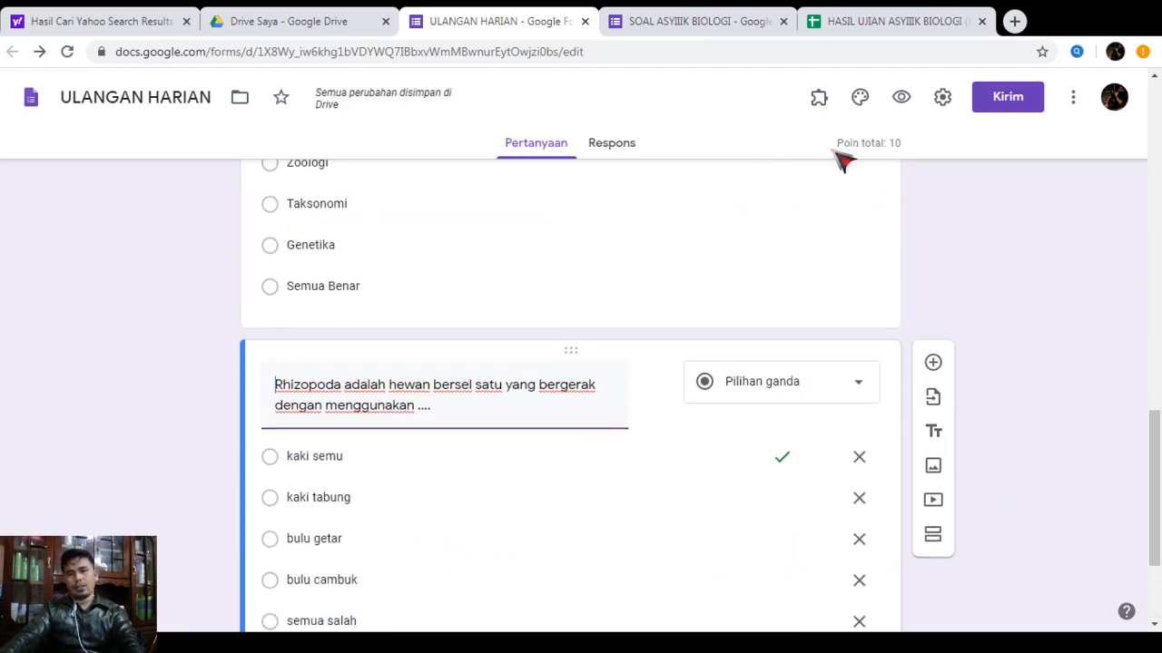
{"action": "scroll", "coordinate": [872, 219], "scroll_direction": "down", "scroll_amount": 2}
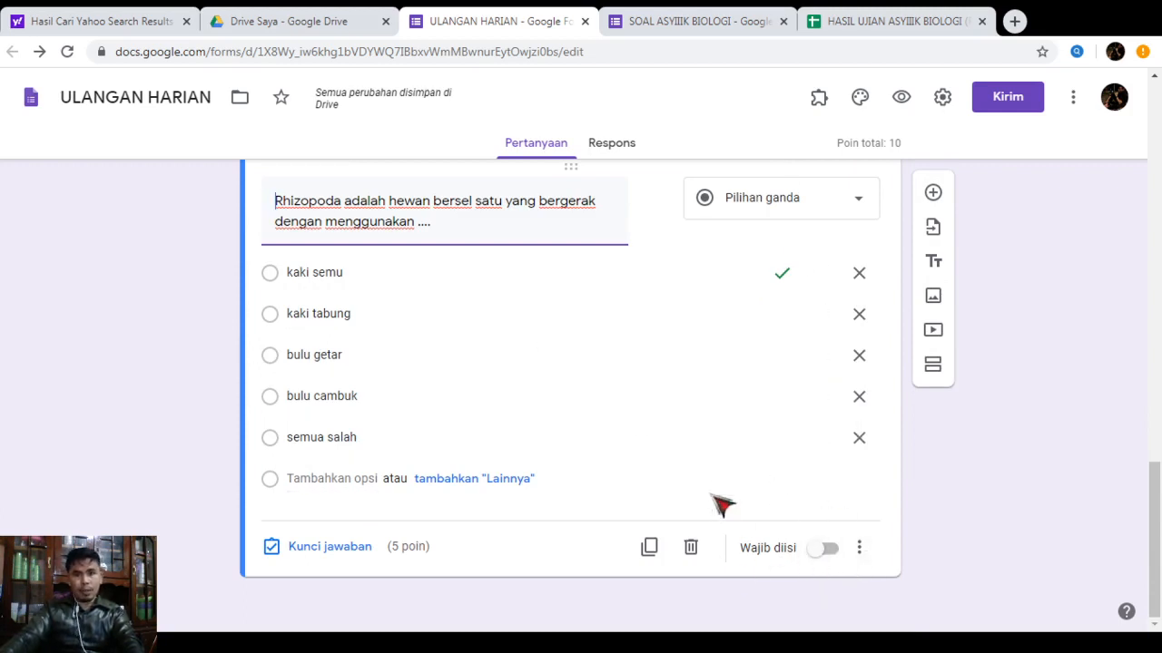
{"action": "scroll", "coordinate": [805, 555], "scroll_direction": "up", "scroll_amount": 3}
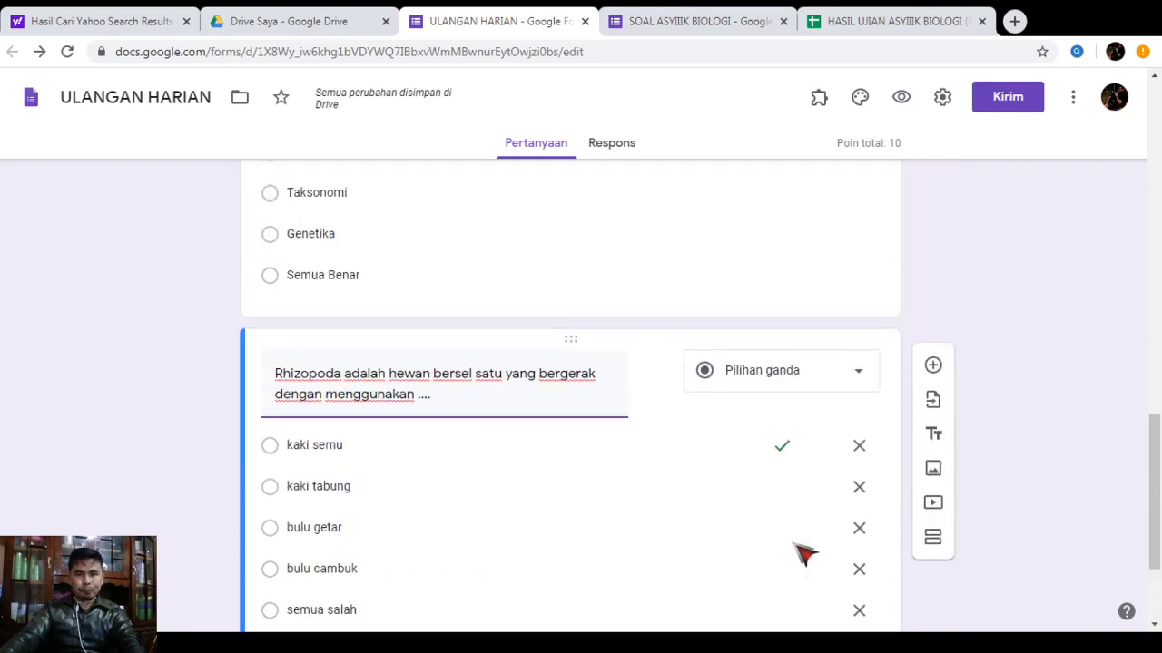
{"action": "scroll", "coordinate": [791, 493], "scroll_direction": "down", "scroll_amount": 3}
{"action": "scroll", "coordinate": [790, 493], "scroll_direction": "up", "scroll_amount": 5}
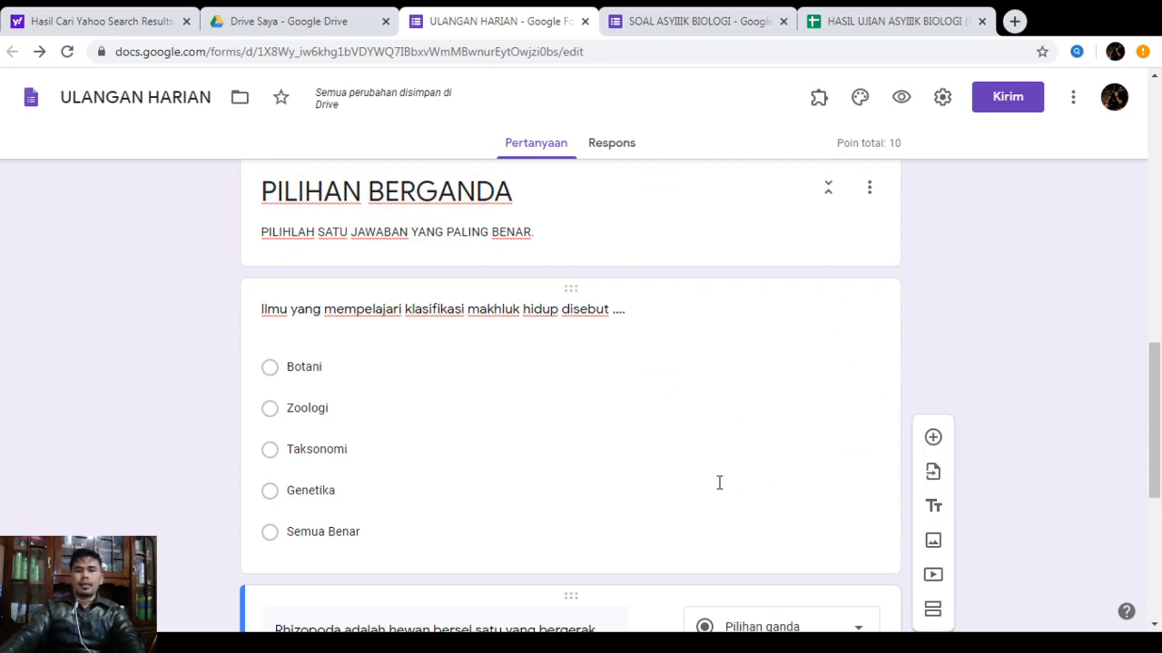
{"action": "scroll", "coordinate": [718, 482], "scroll_direction": "up", "scroll_amount": 6}
{"action": "scroll", "coordinate": [718, 482], "scroll_direction": "up", "scroll_amount": 4}
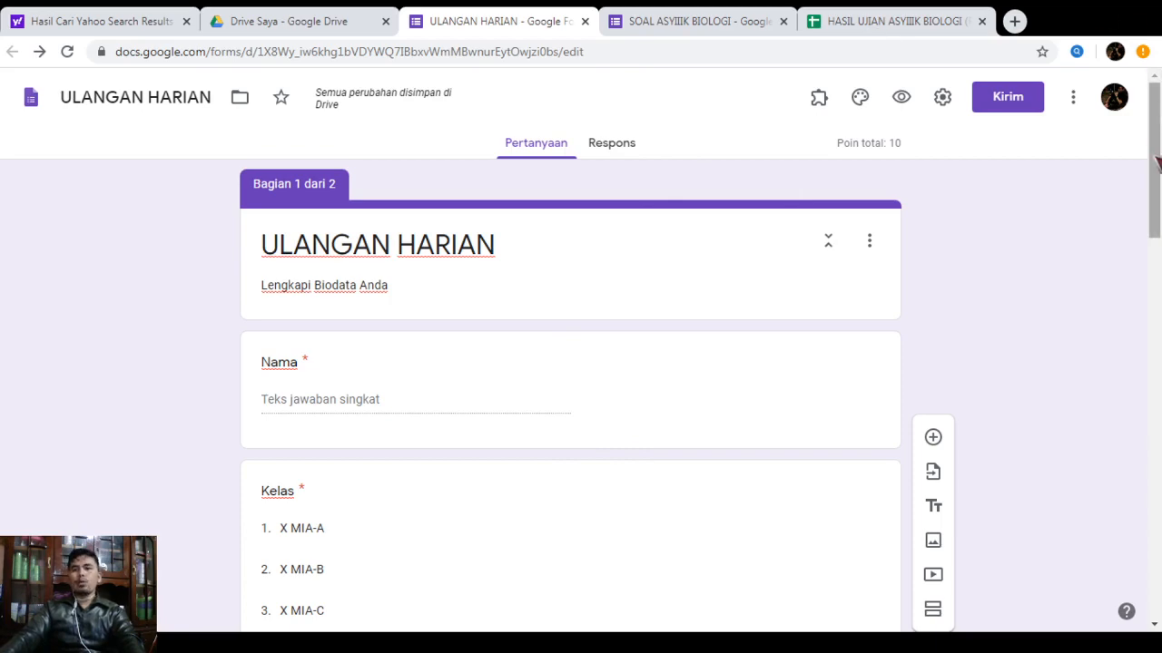
{"action": "scroll", "coordinate": [1157, 177], "scroll_direction": "down", "scroll_amount": 10}
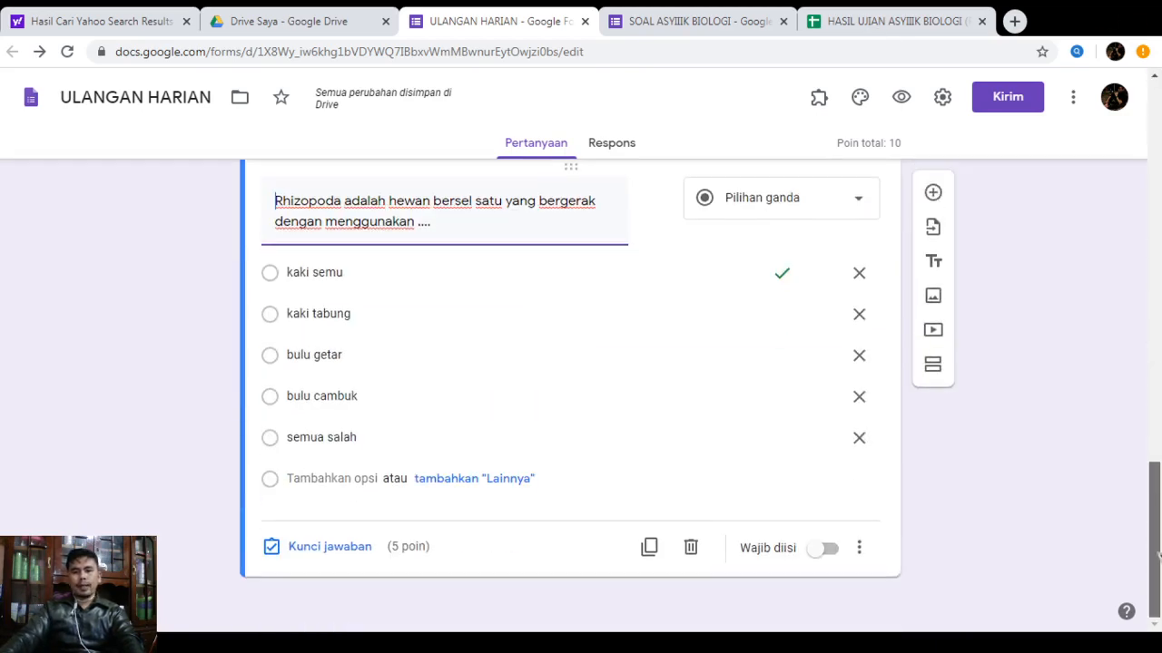
{"action": "scroll", "coordinate": [1157, 263], "scroll_direction": "up", "scroll_amount": 10}
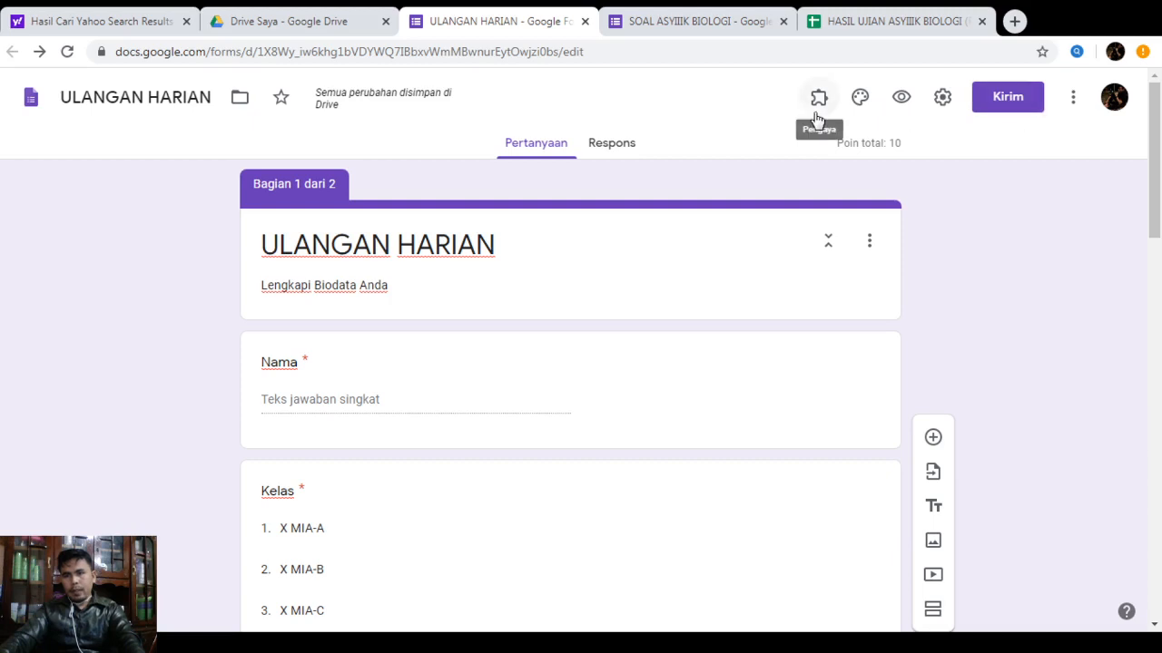
Launch the formLimiter -- PROD add-on and open its Set limit sidebar
{"action": "left_click", "coordinate": [1073, 106]}
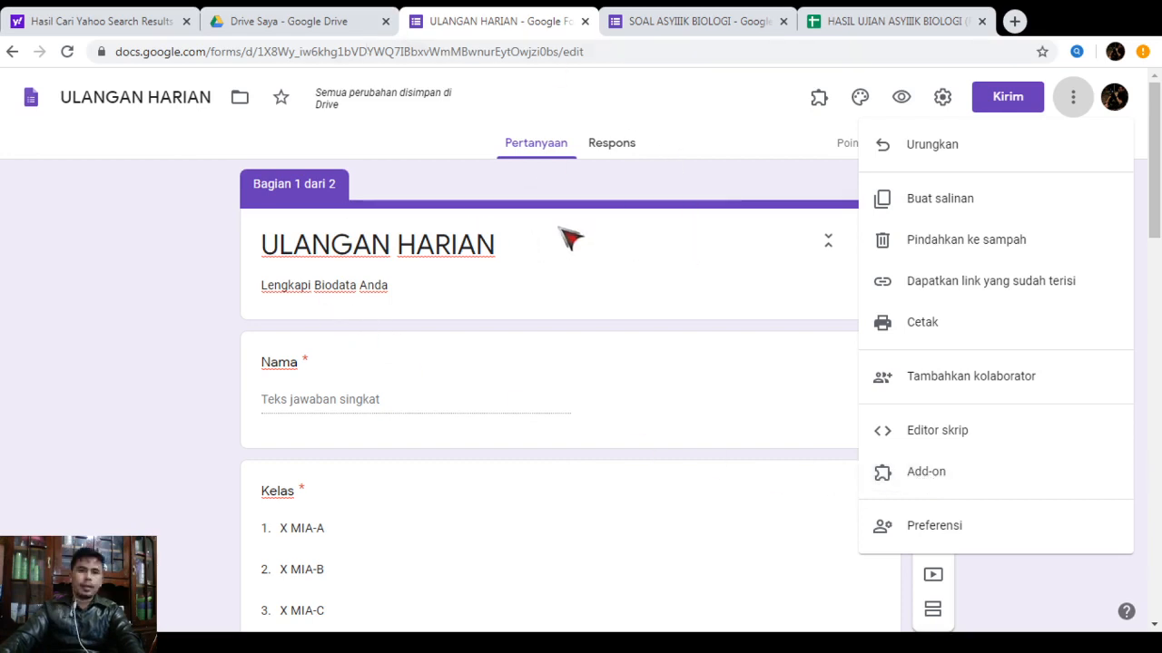
{"action": "left_click", "coordinate": [722, 126]}
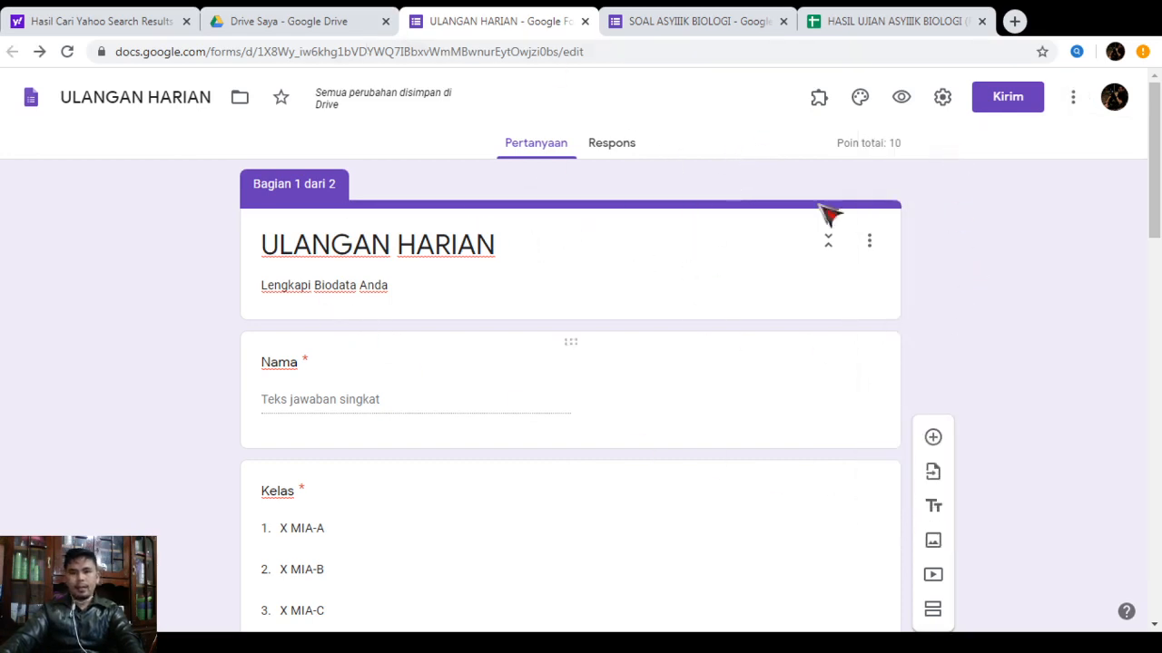
{"action": "left_click", "coordinate": [816, 106]}
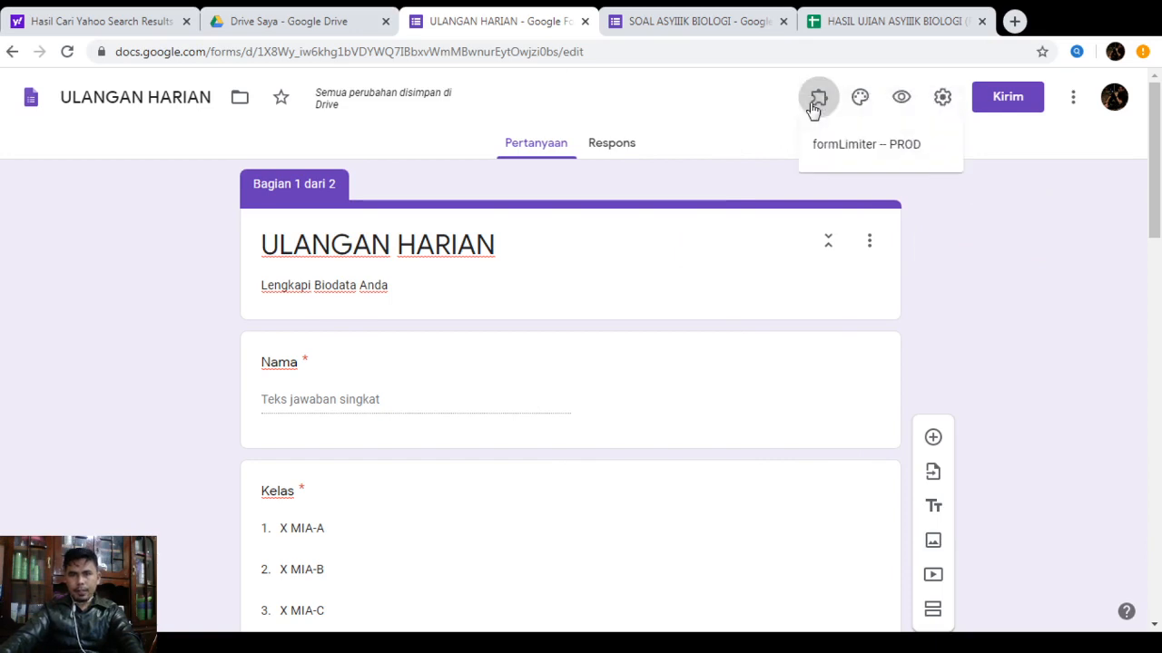
{"action": "left_click", "coordinate": [836, 160]}
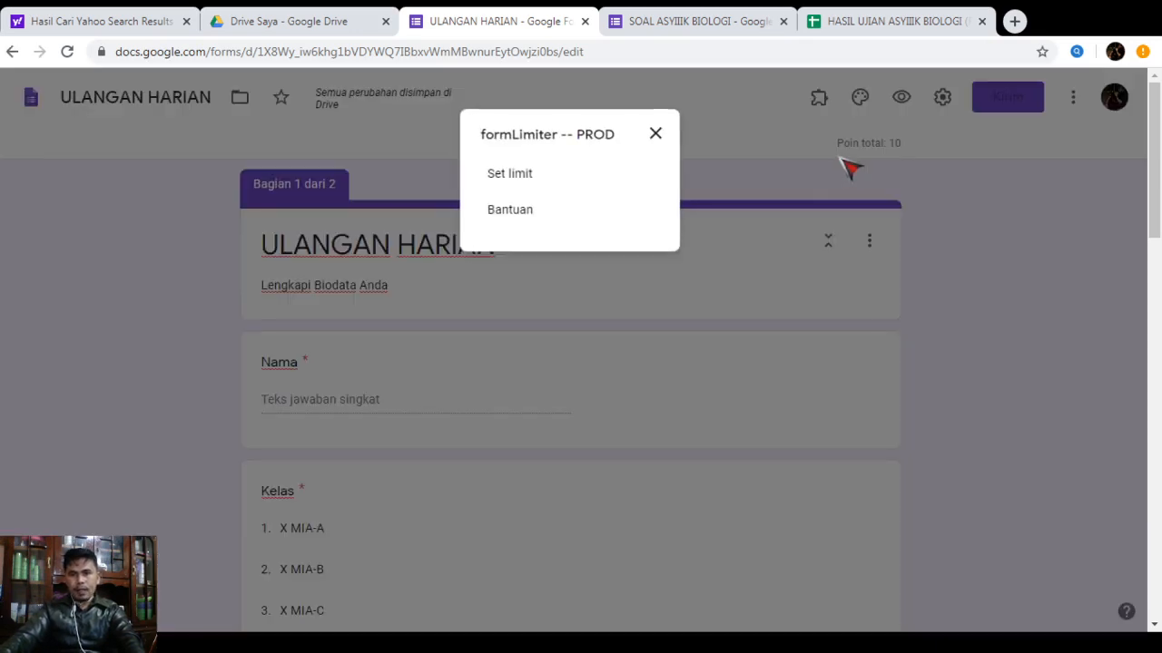
{"action": "left_click", "coordinate": [501, 181]}
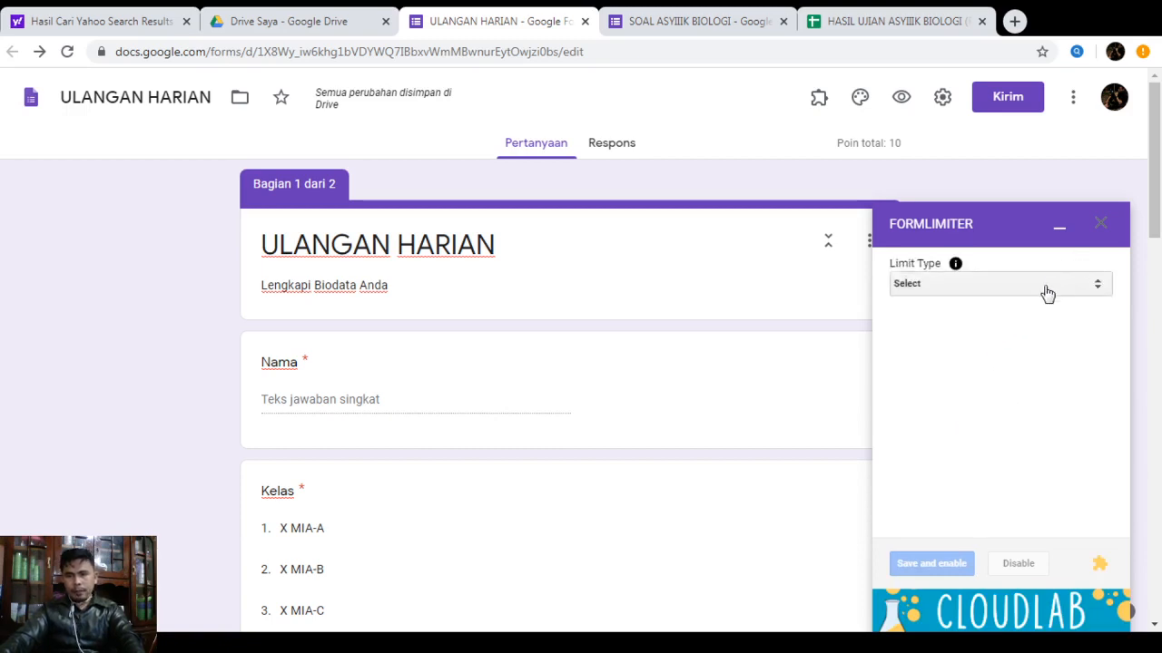
Set a date-and-time limit closing the form on 04/17/2020 at 10:45 AM, then save and enable it
{"action": "left_click", "coordinate": [1048, 292]}
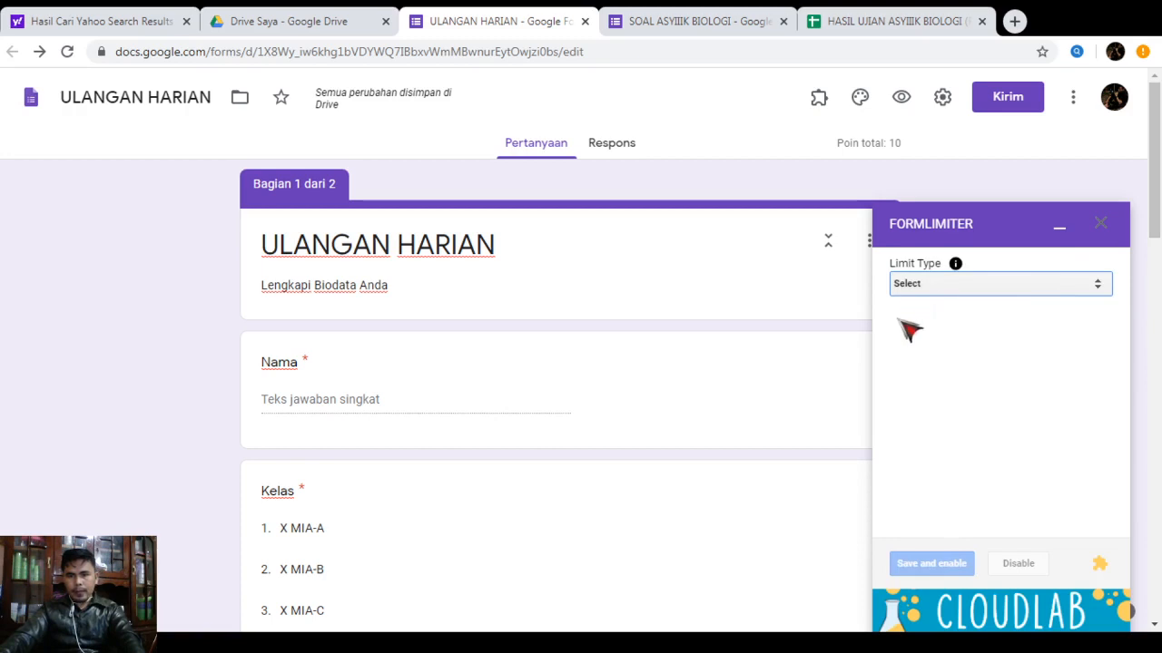
{"action": "left_click", "coordinate": [929, 317]}
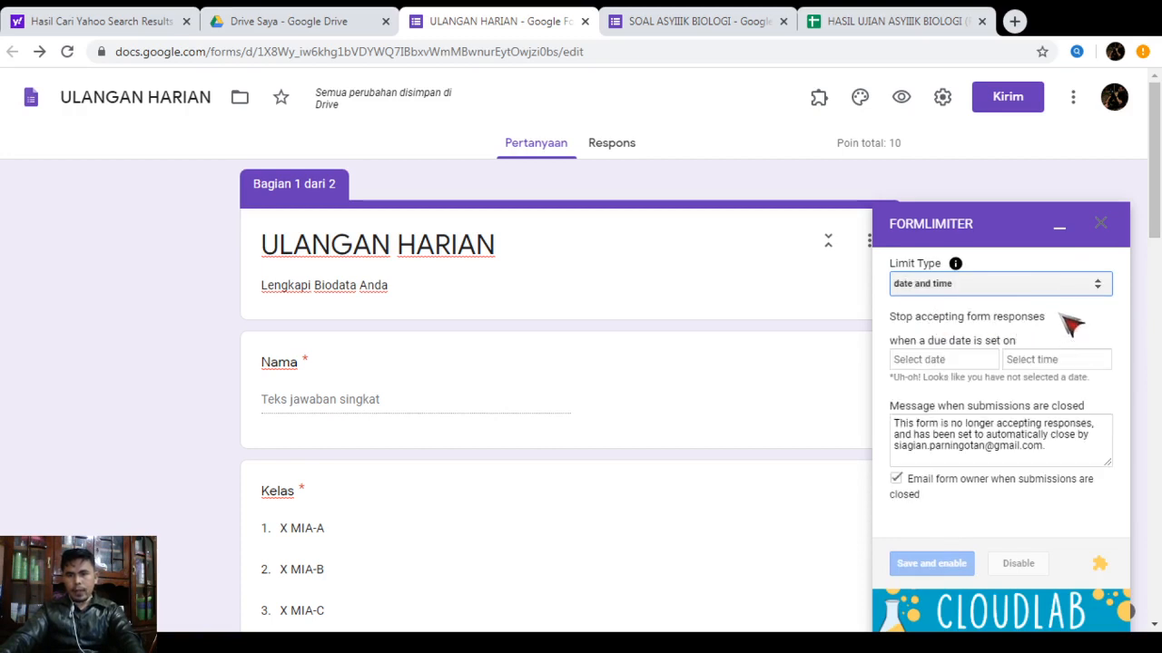
{"action": "left_click", "coordinate": [946, 362]}
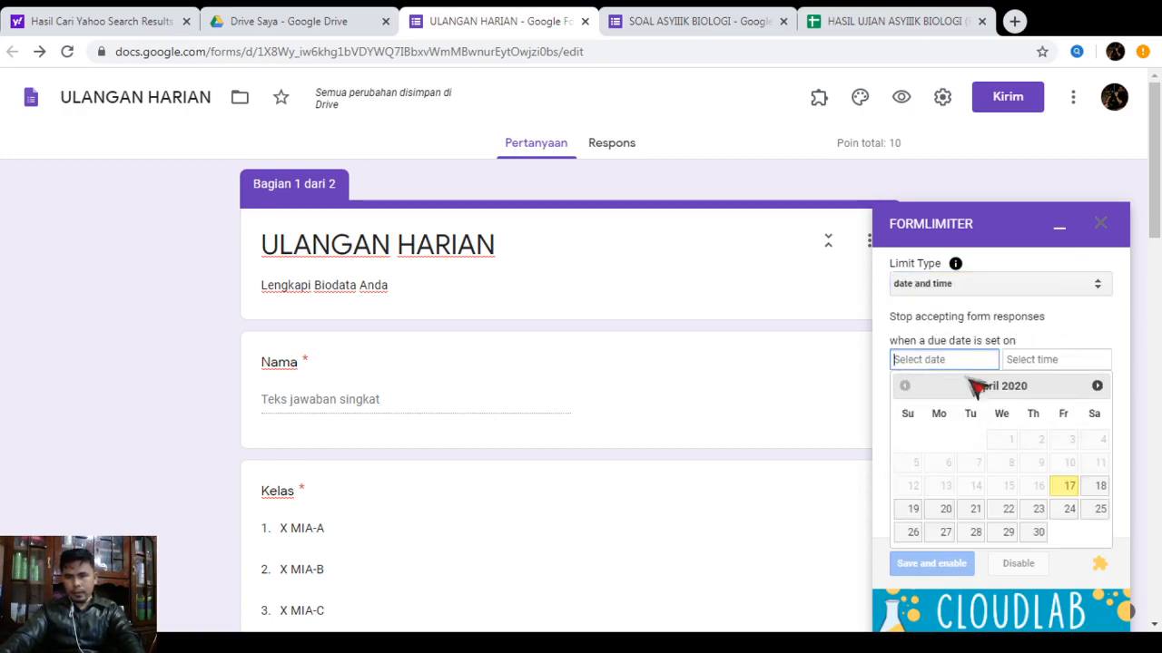
{"action": "left_click", "coordinate": [1066, 493]}
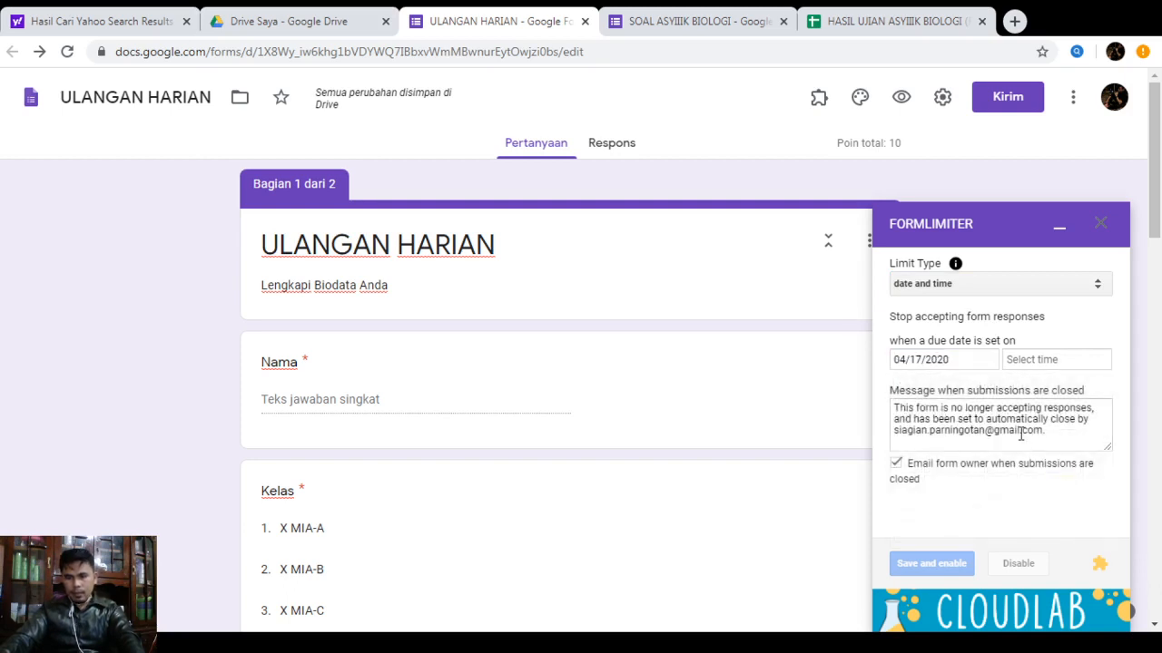
{"action": "left_click", "coordinate": [1052, 363]}
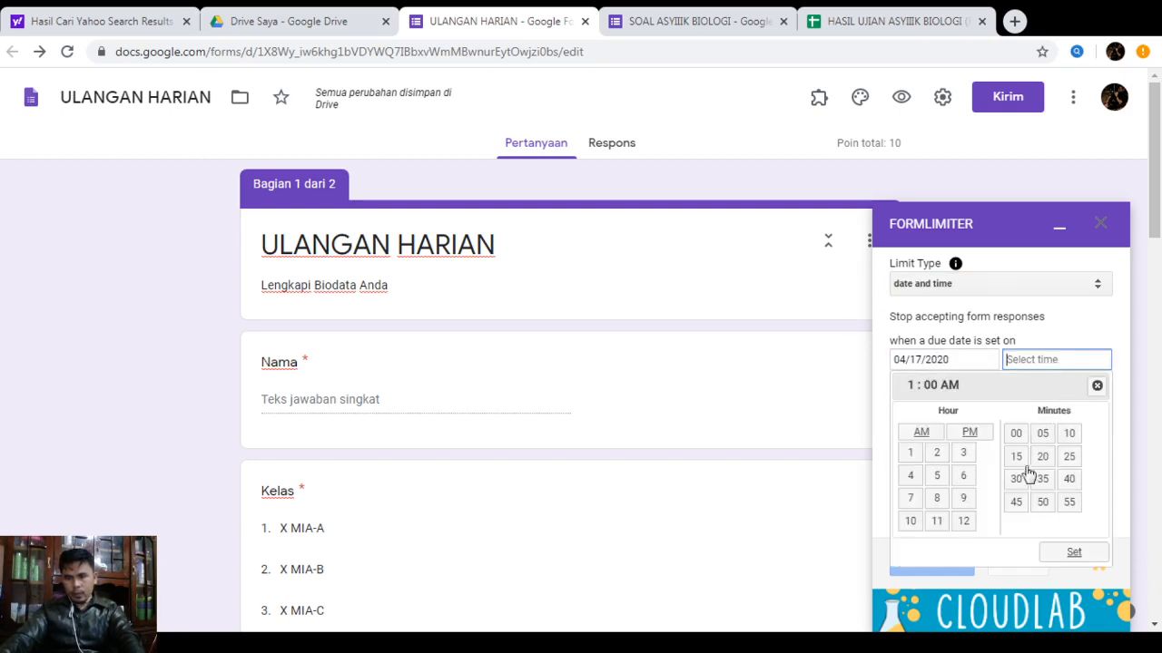
{"action": "left_click", "coordinate": [908, 525]}
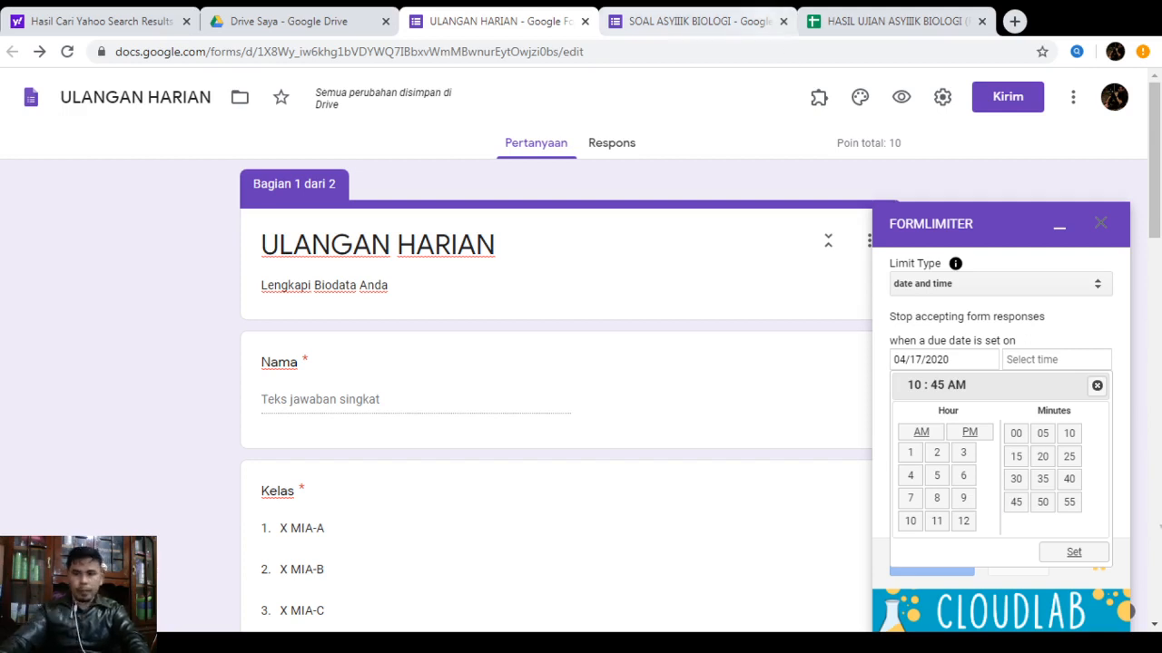
{"action": "left_click", "coordinate": [1074, 554]}
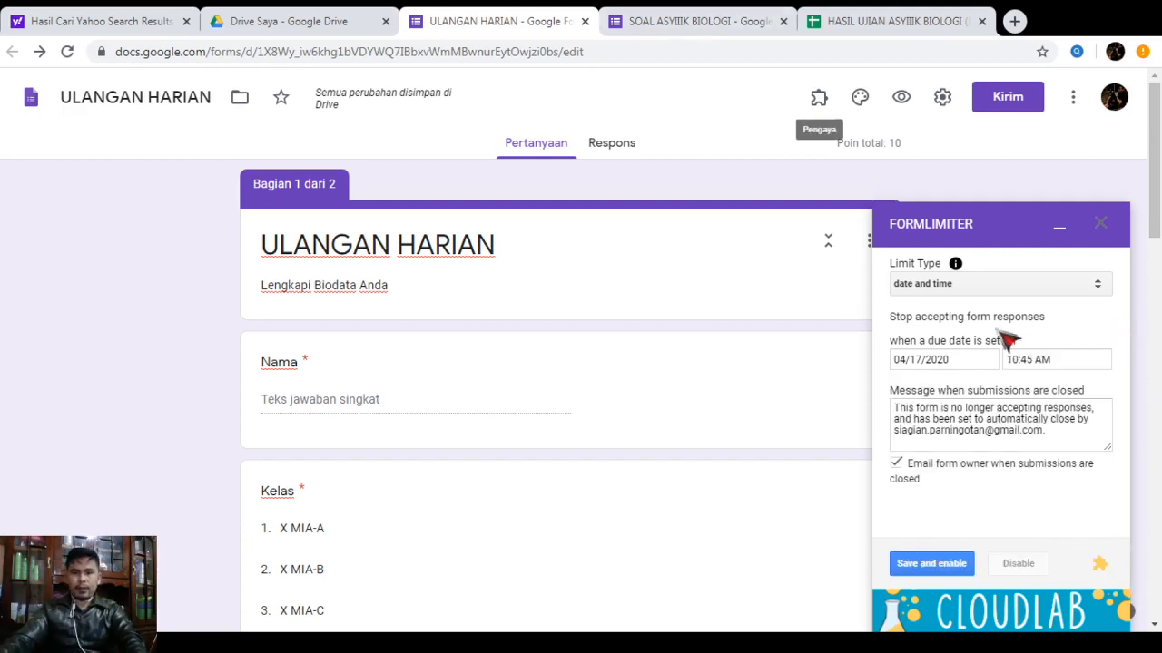
{"action": "left_click", "coordinate": [935, 566]}
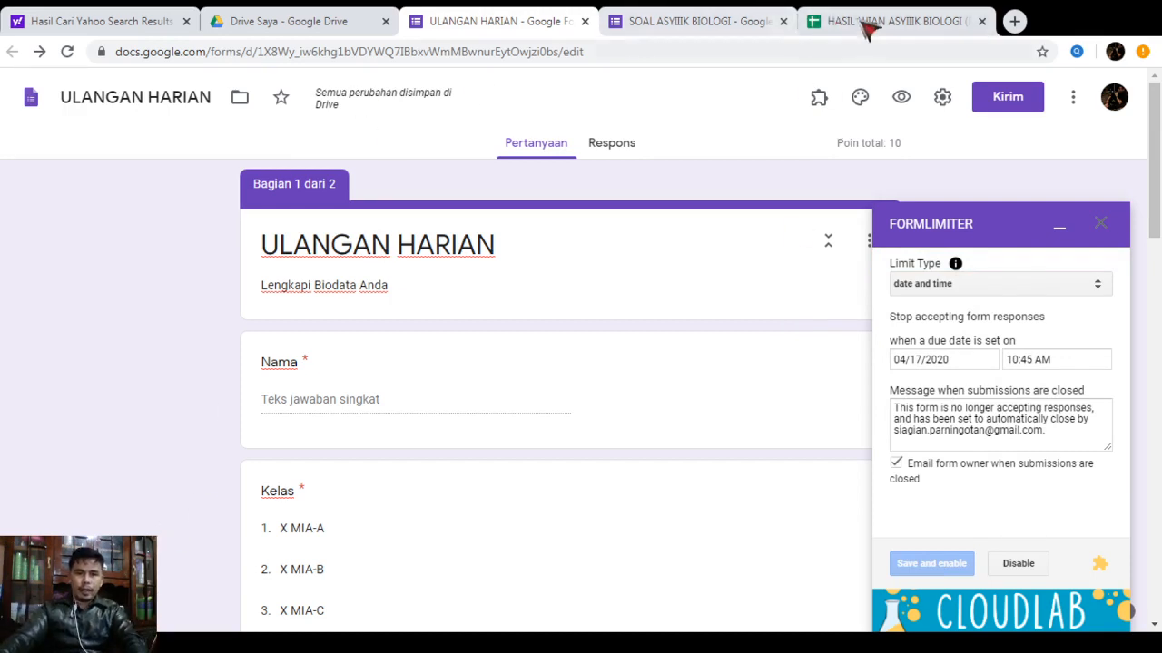
From the Respons tab, create a new linked spreadsheet named 'Hasil ULANGAN HARIAN (Respons)'
{"action": "left_click", "coordinate": [613, 150]}
{"action": "left_click", "coordinate": [935, 23]}
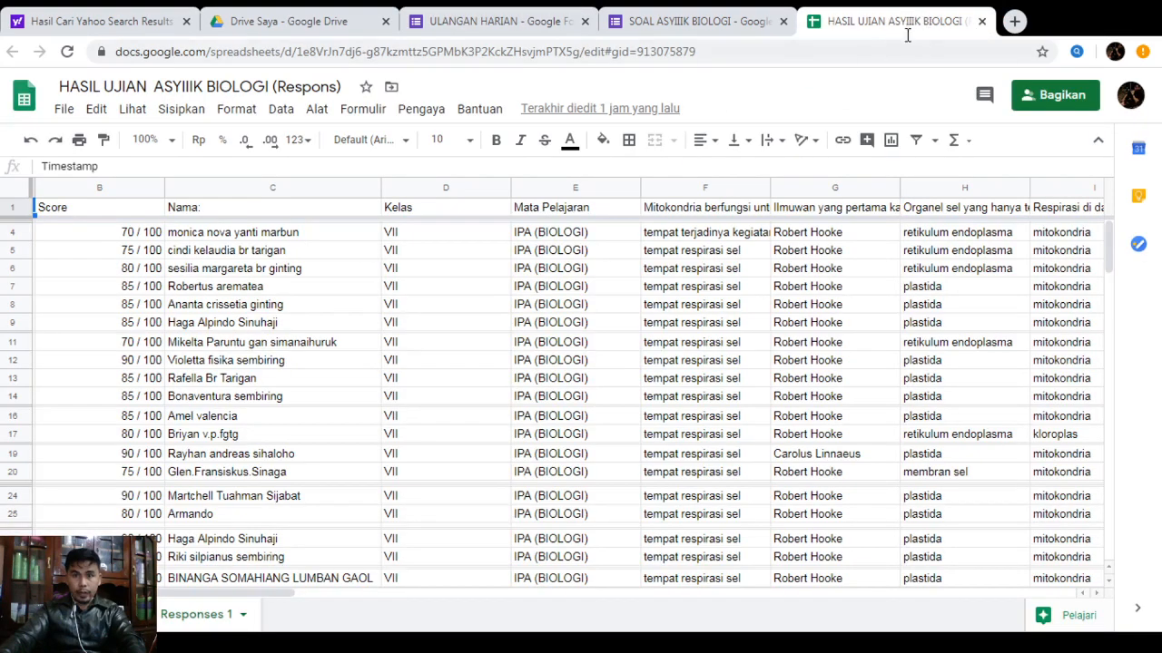
{"action": "left_click", "coordinate": [487, 27]}
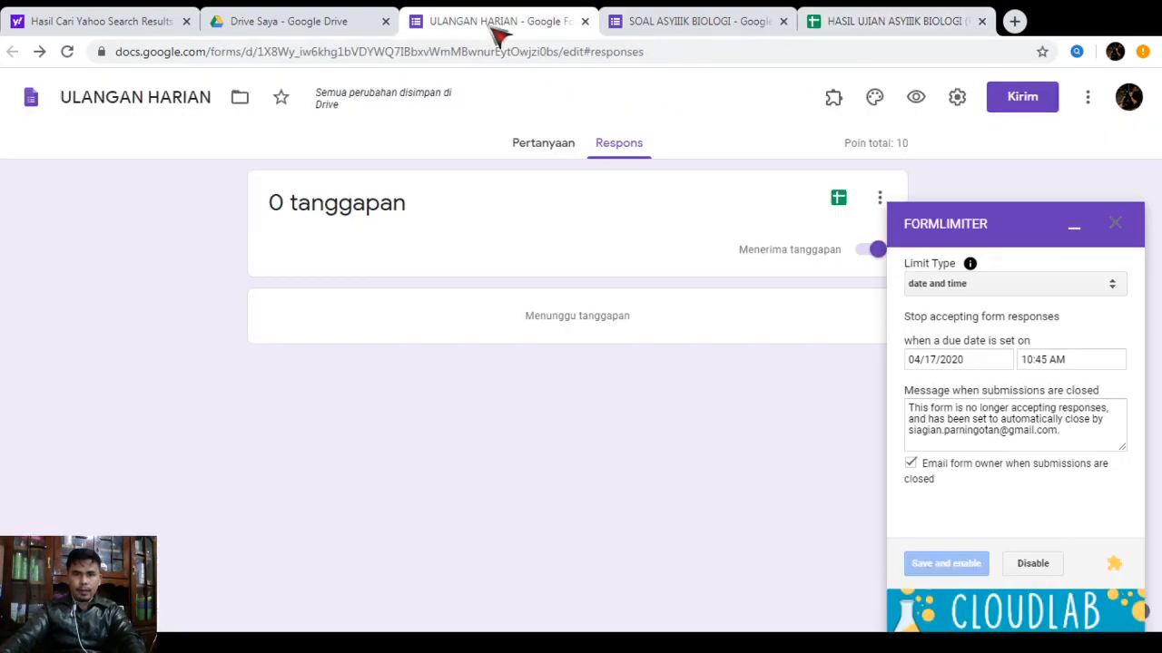
{"action": "left_click", "coordinate": [838, 200]}
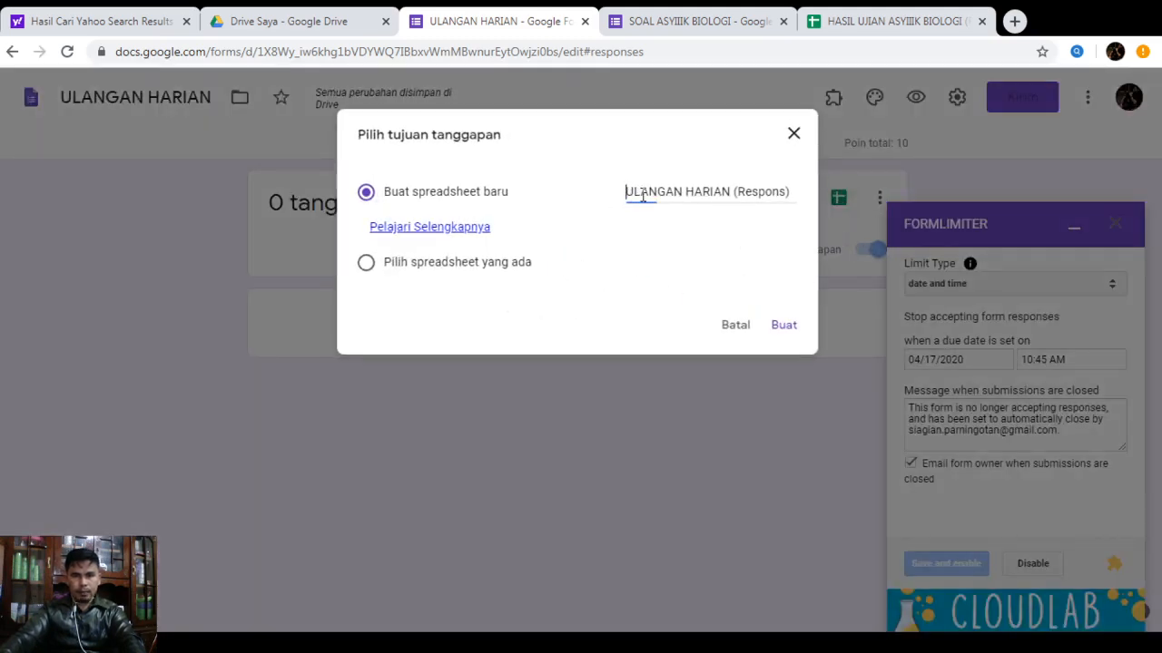
{"action": "type", "text": "Has"}
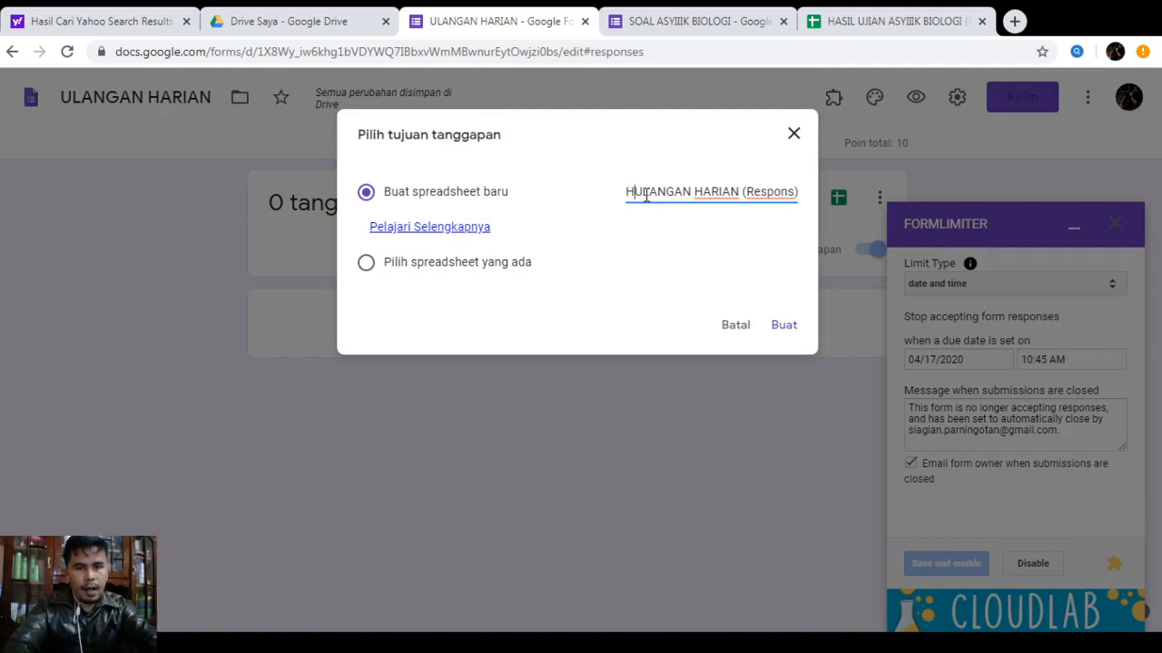
{"action": "type", "text": "il"}
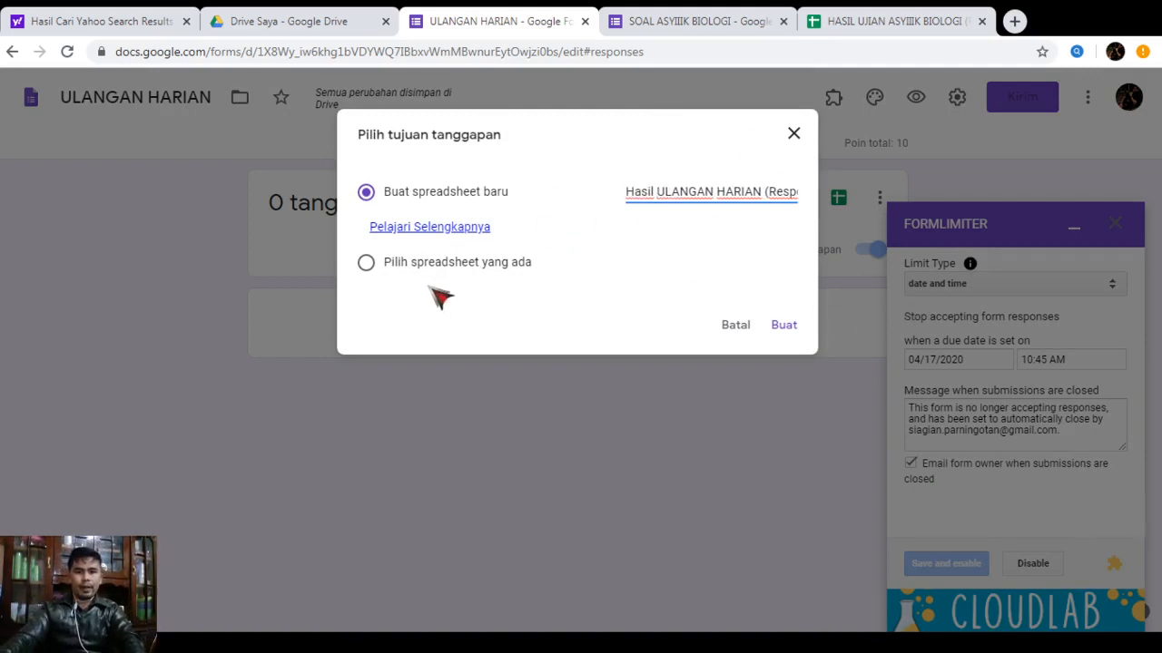
{"action": "left_click", "coordinate": [786, 327]}
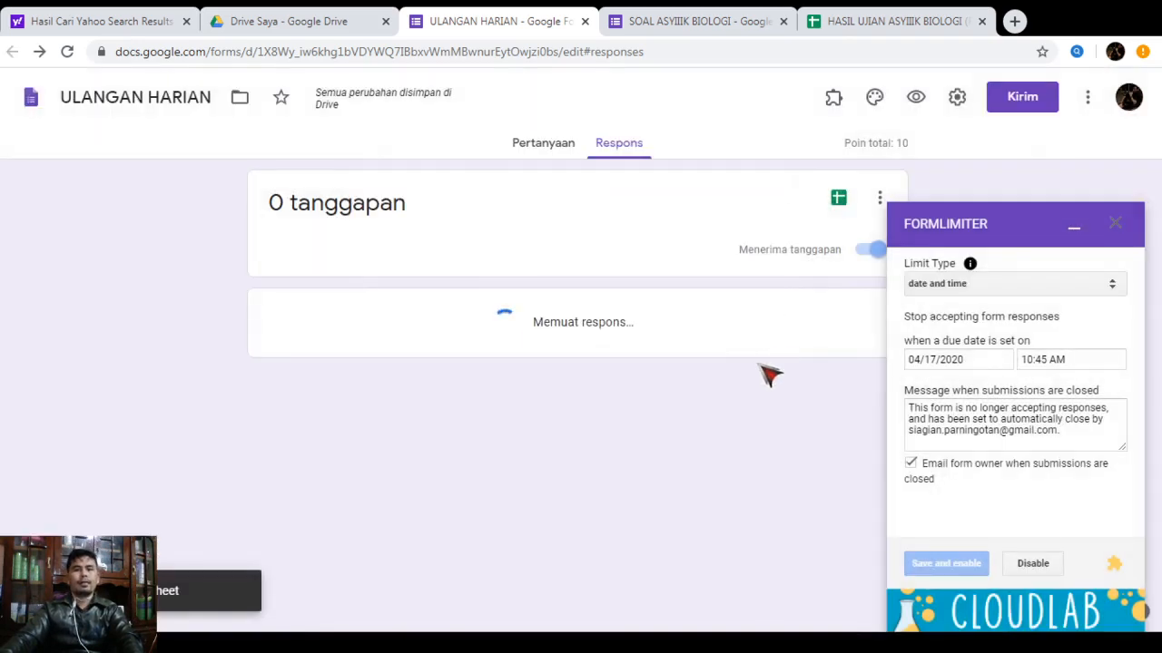
Check the new responses sheet, then collapse the formLimiter panel and return to the questions
{"action": "left_click", "coordinate": [840, 203]}
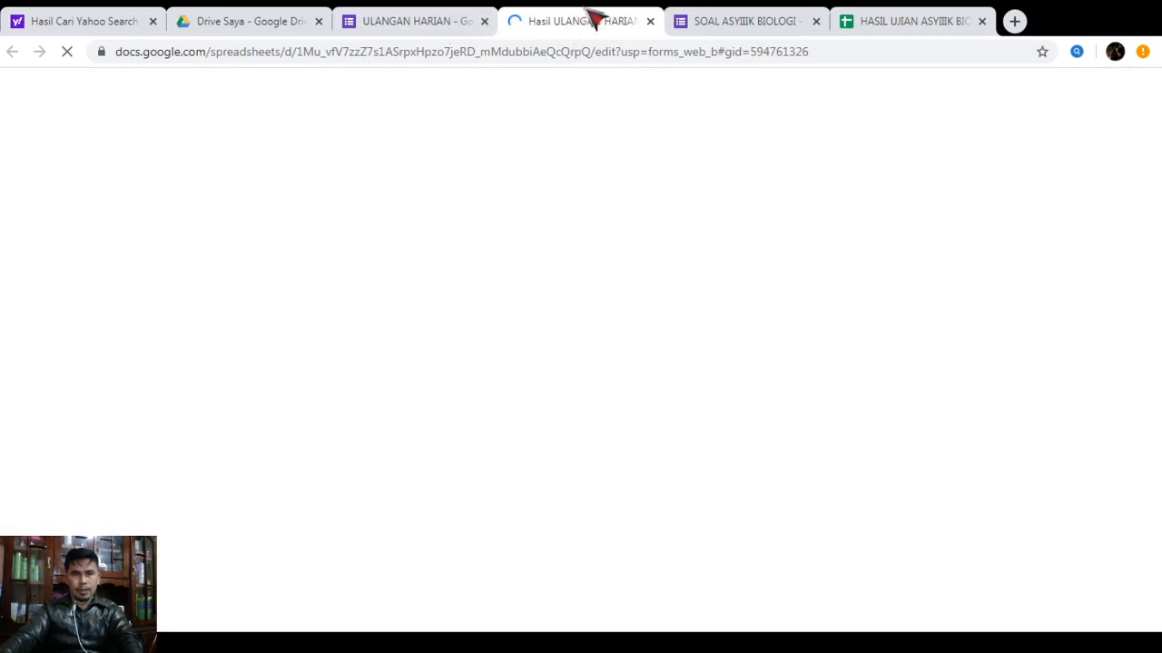
{"action": "left_click", "coordinate": [423, 33]}
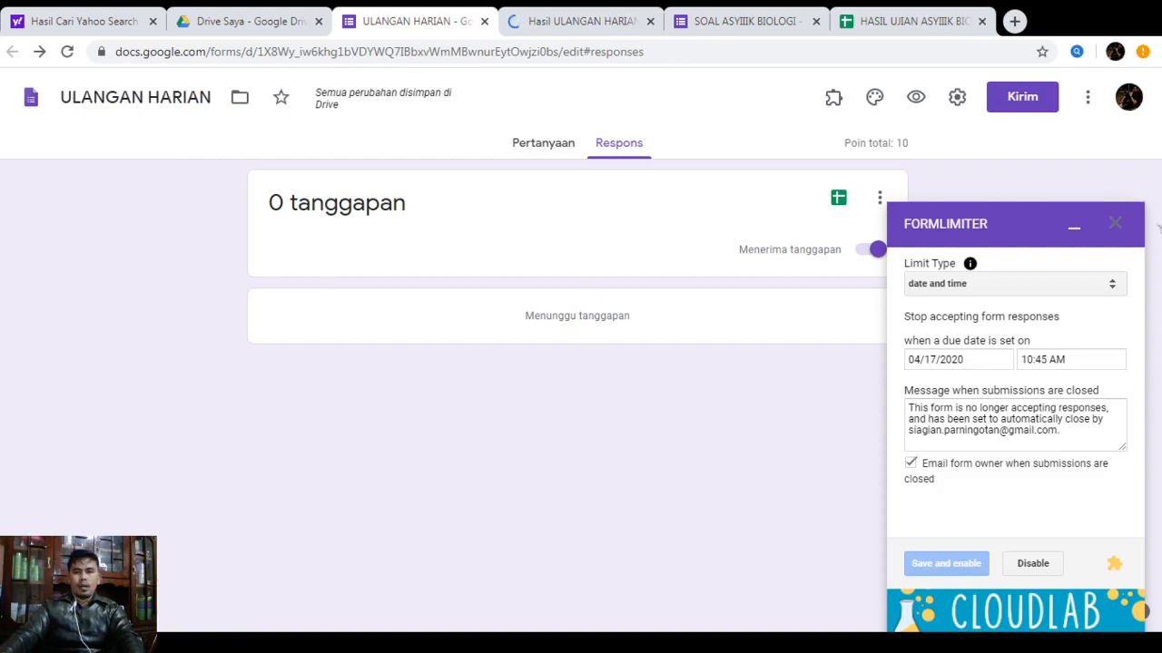
{"action": "left_click", "coordinate": [1074, 234]}
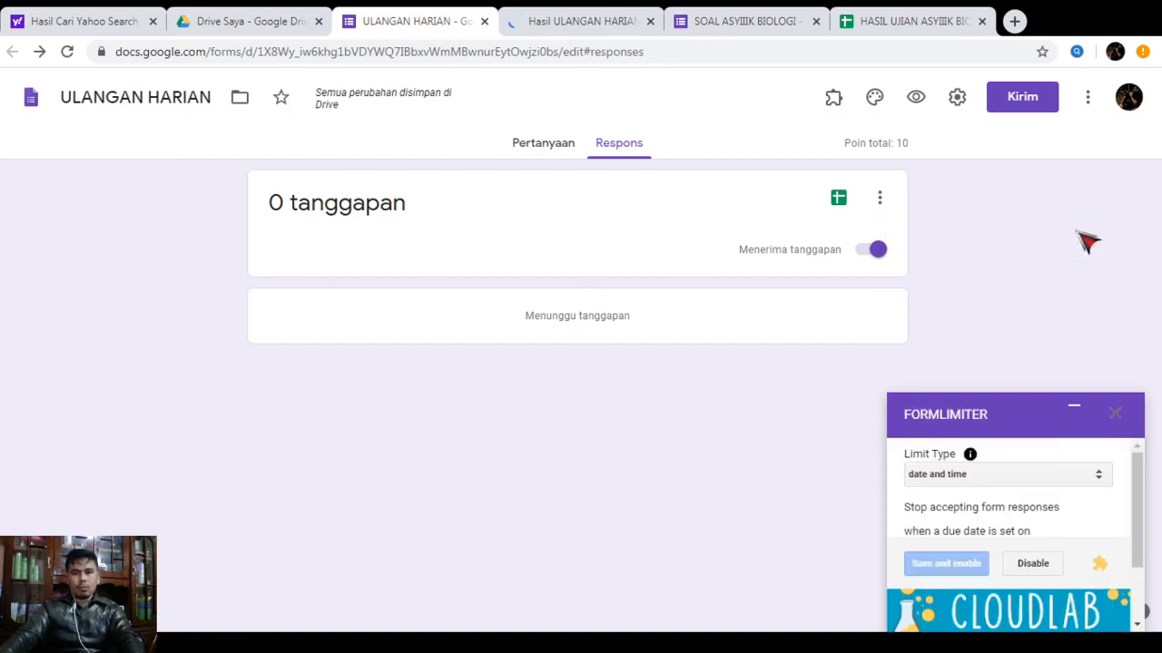
{"action": "left_click", "coordinate": [546, 146]}
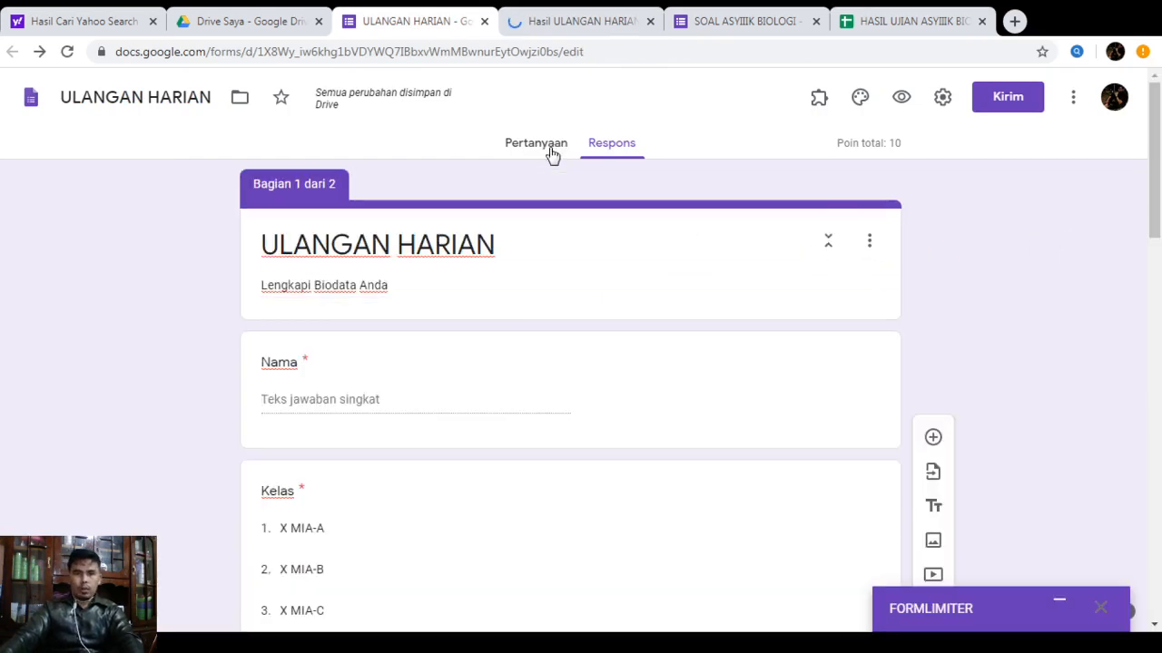
{"action": "left_click", "coordinate": [1005, 100]}
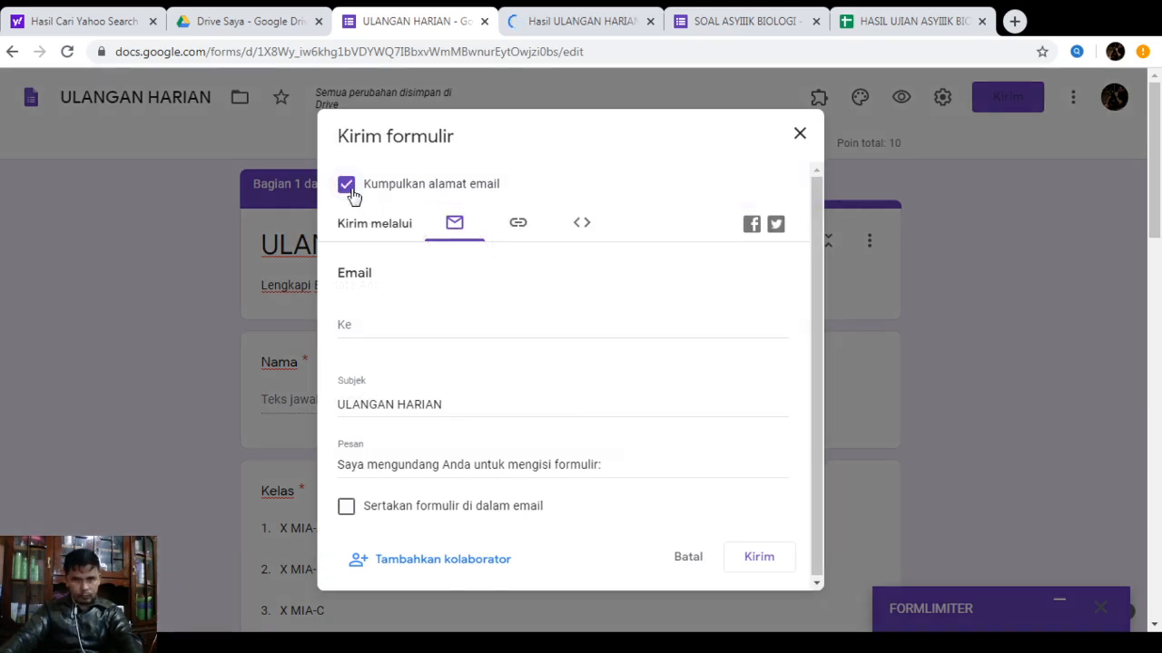
{"action": "left_click", "coordinate": [379, 197]}
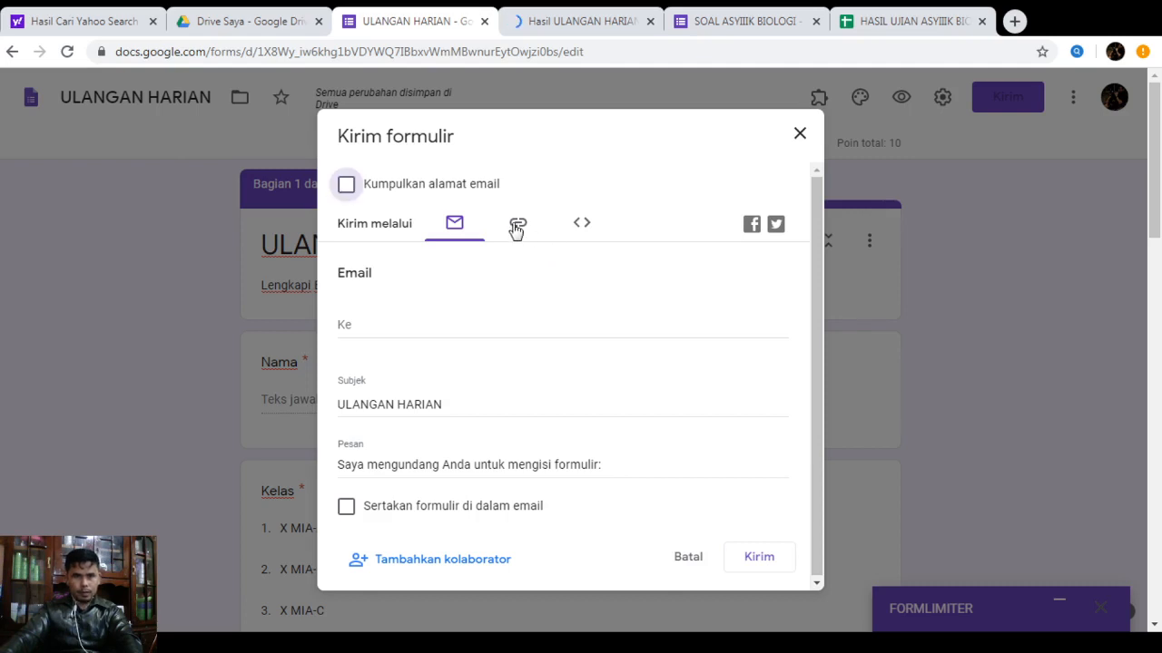
{"action": "left_click", "coordinate": [517, 227]}
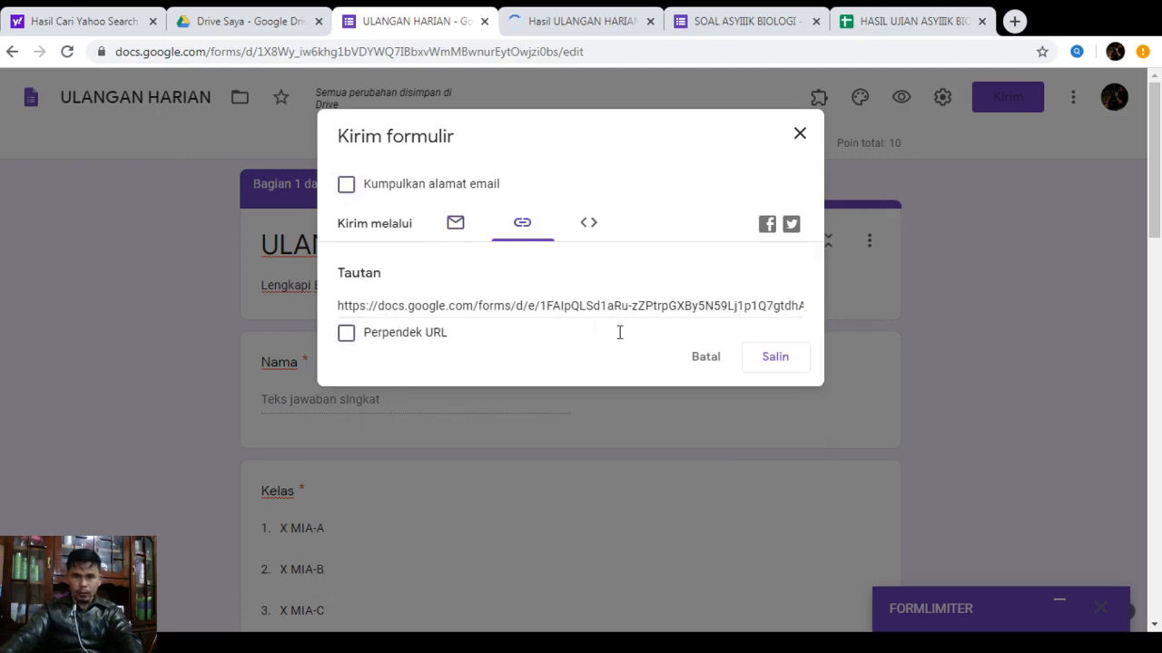
{"action": "left_click", "coordinate": [349, 334]}
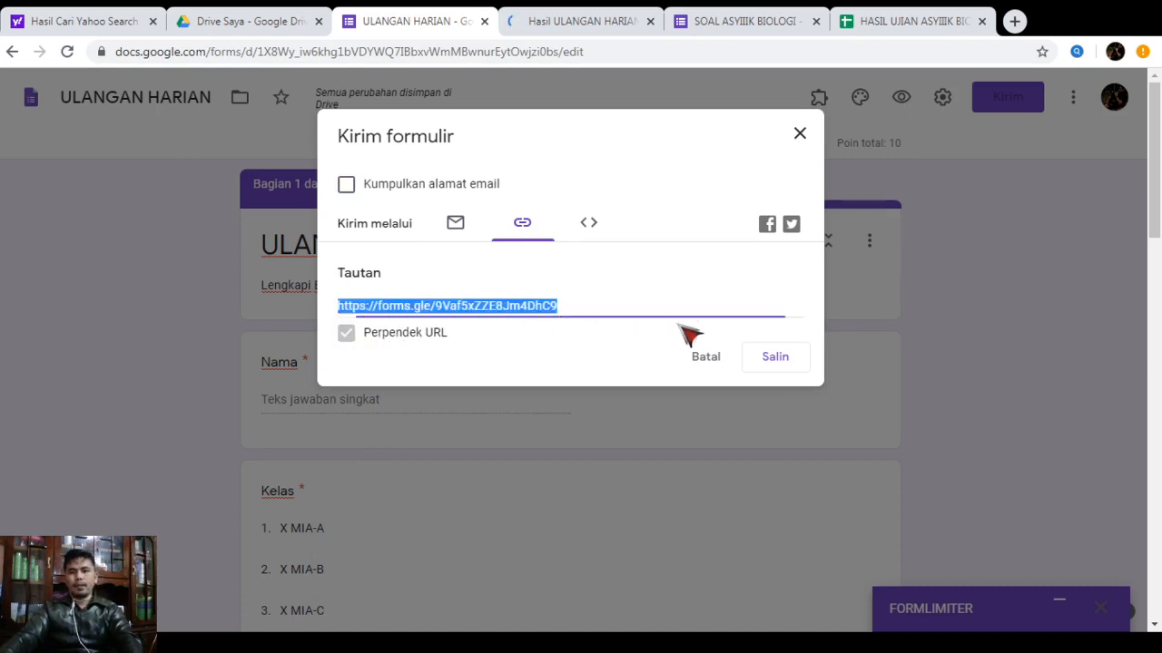
{"action": "left_click", "coordinate": [775, 359]}
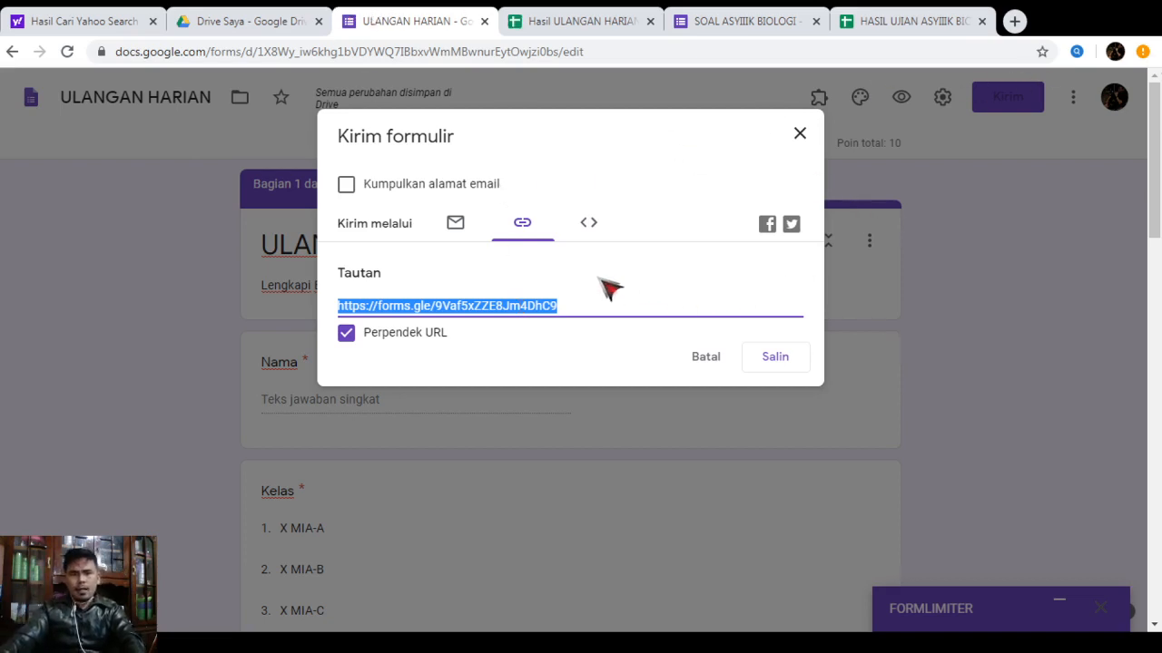
{"action": "left_click", "coordinate": [771, 361]}
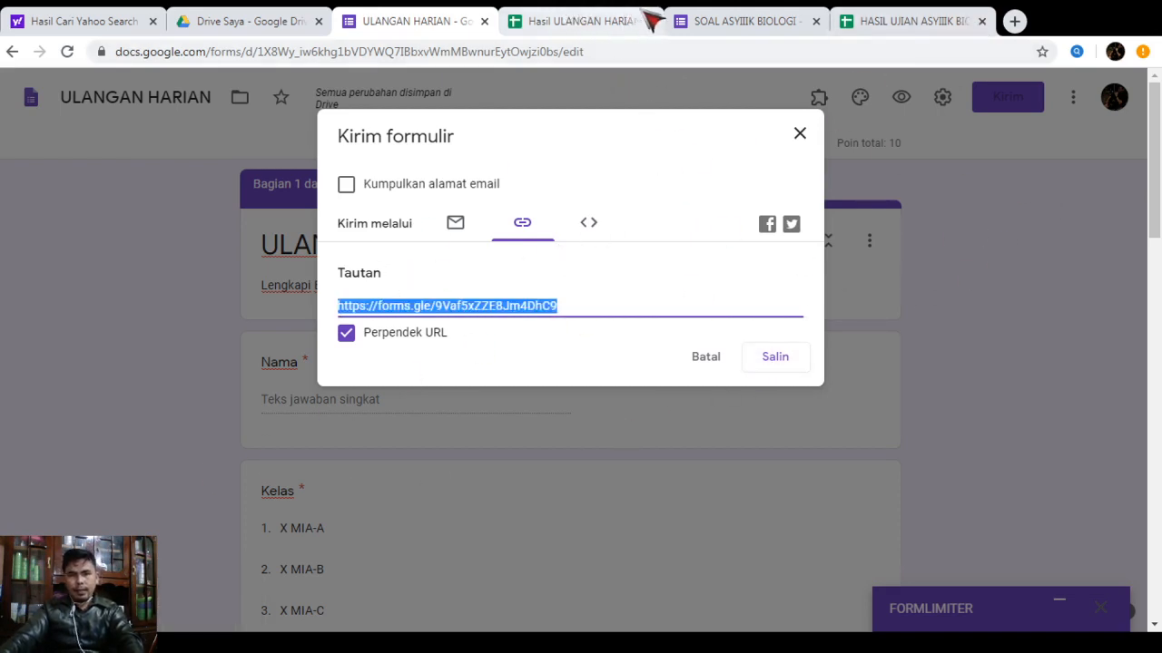
{"action": "left_click", "coordinate": [1013, 20]}
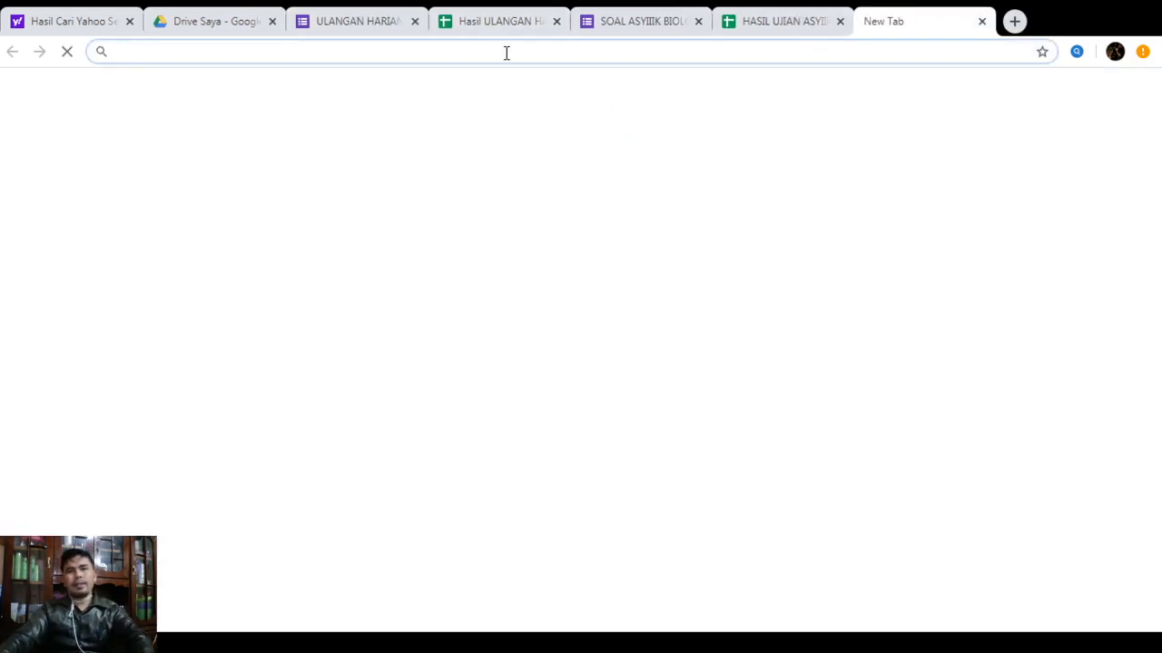
Open the quiz from the short link, fill in the Nama field, and pick class X MIA-A
{"action": "key", "text": "ctrl+v"}
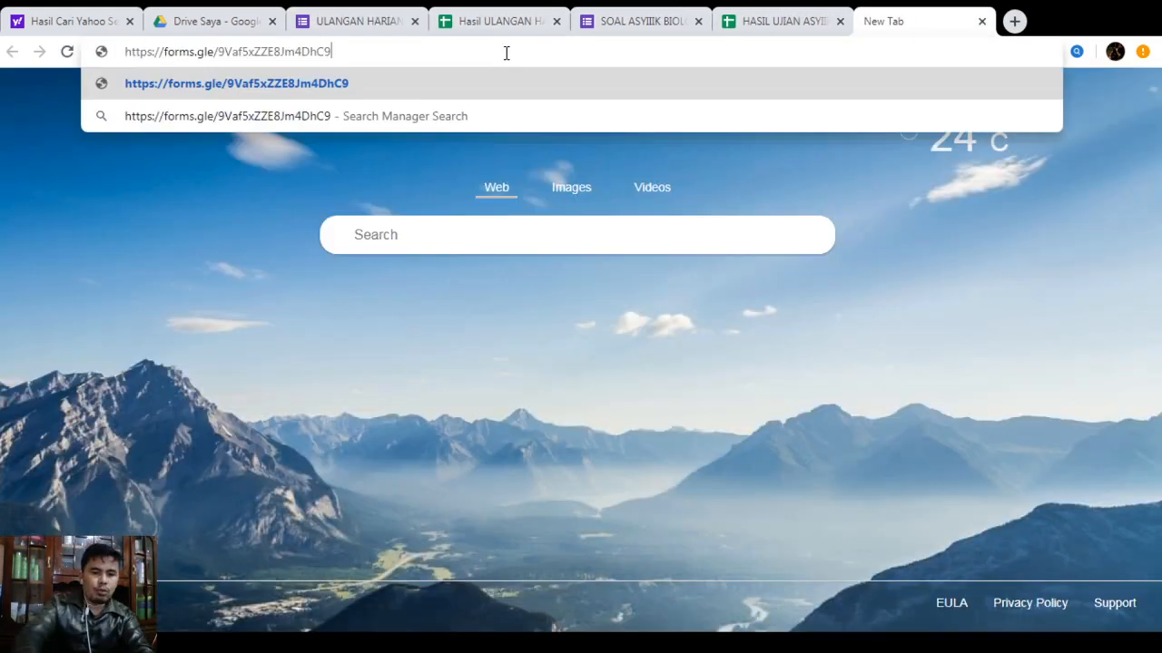
{"action": "key", "text": "Return"}
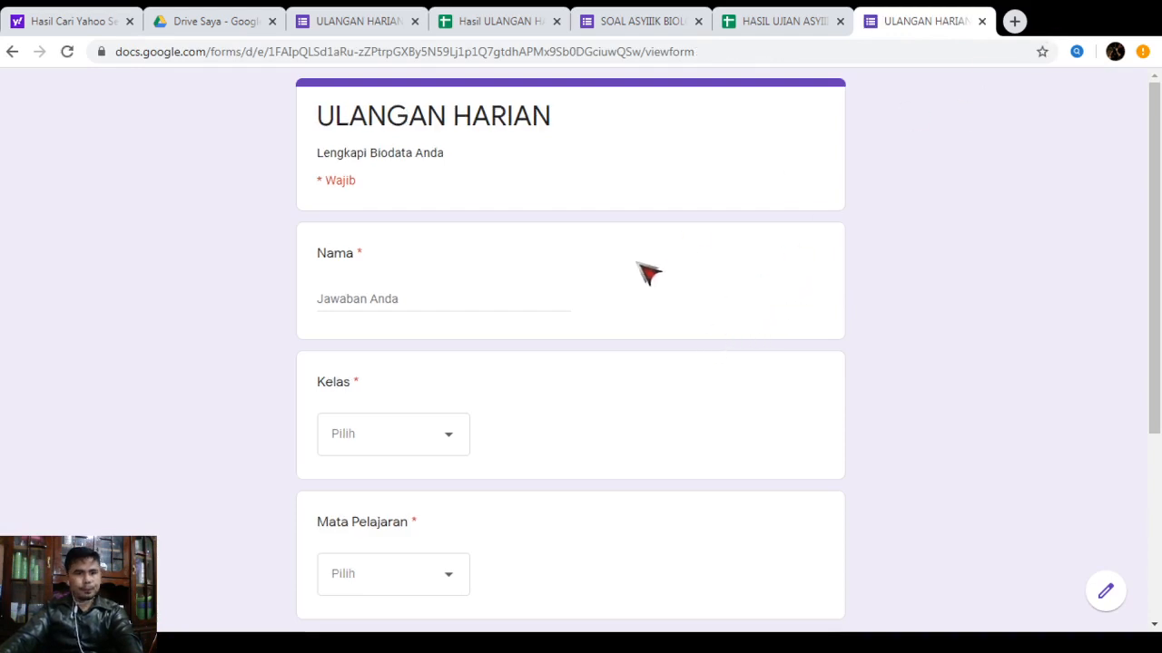
{"action": "scroll", "coordinate": [425, 268], "scroll_direction": "down", "scroll_amount": 1}
{"action": "left_click", "coordinate": [396, 209]}
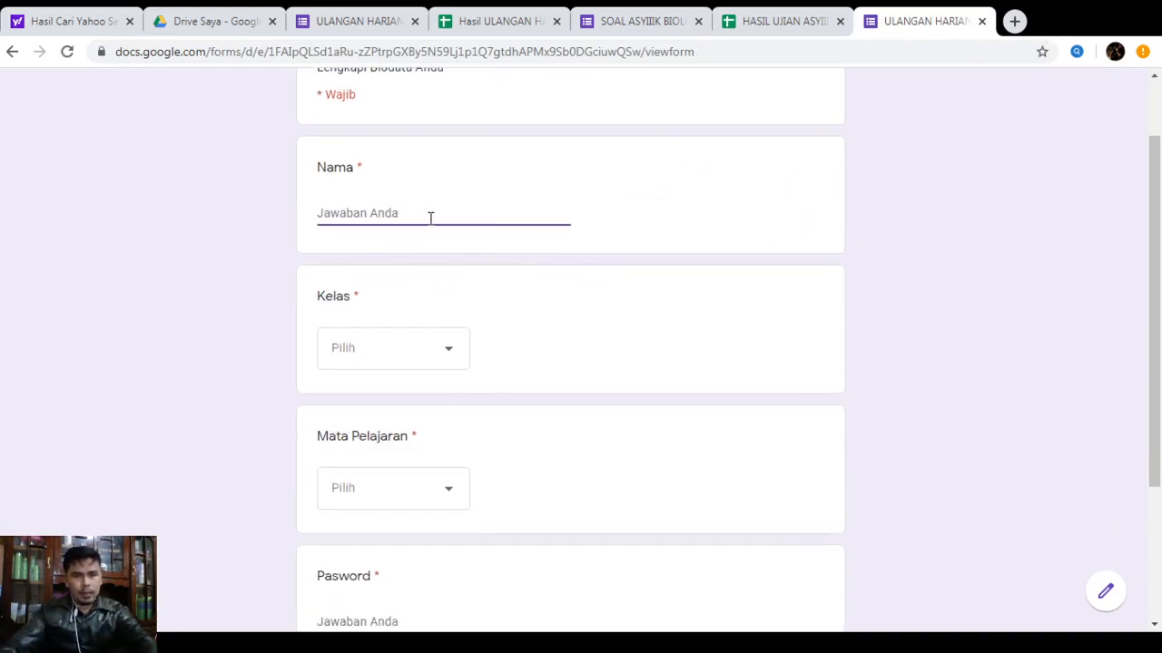
{"action": "scroll", "coordinate": [430, 218], "scroll_direction": "up", "scroll_amount": 1}
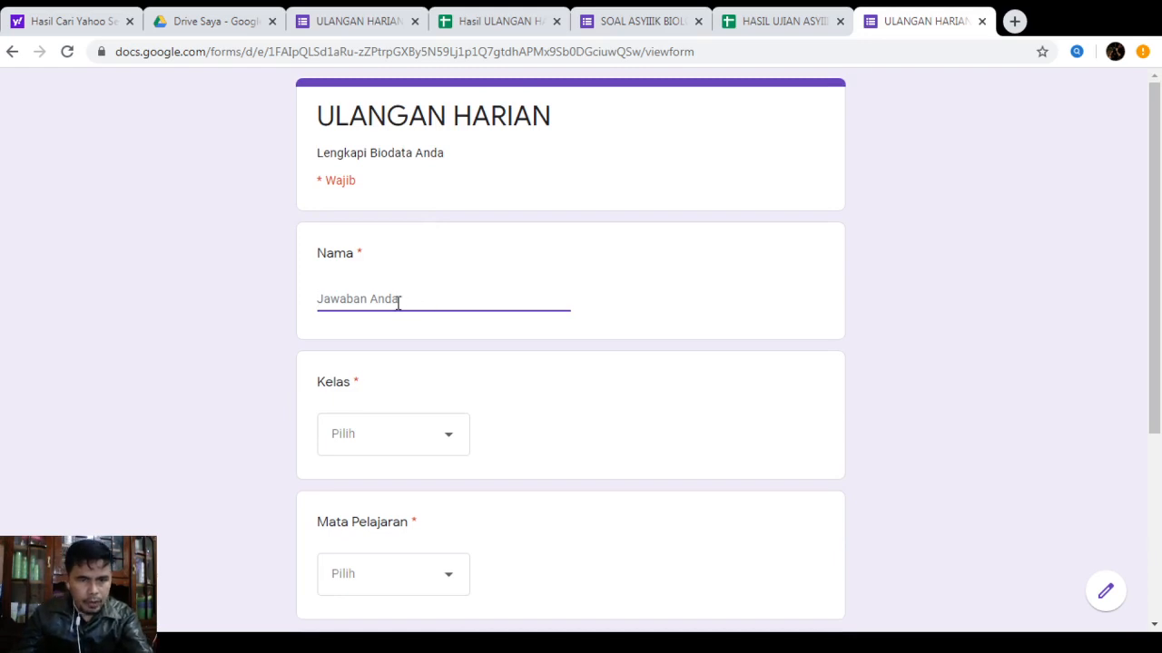
{"action": "type", "text": "Butet"}
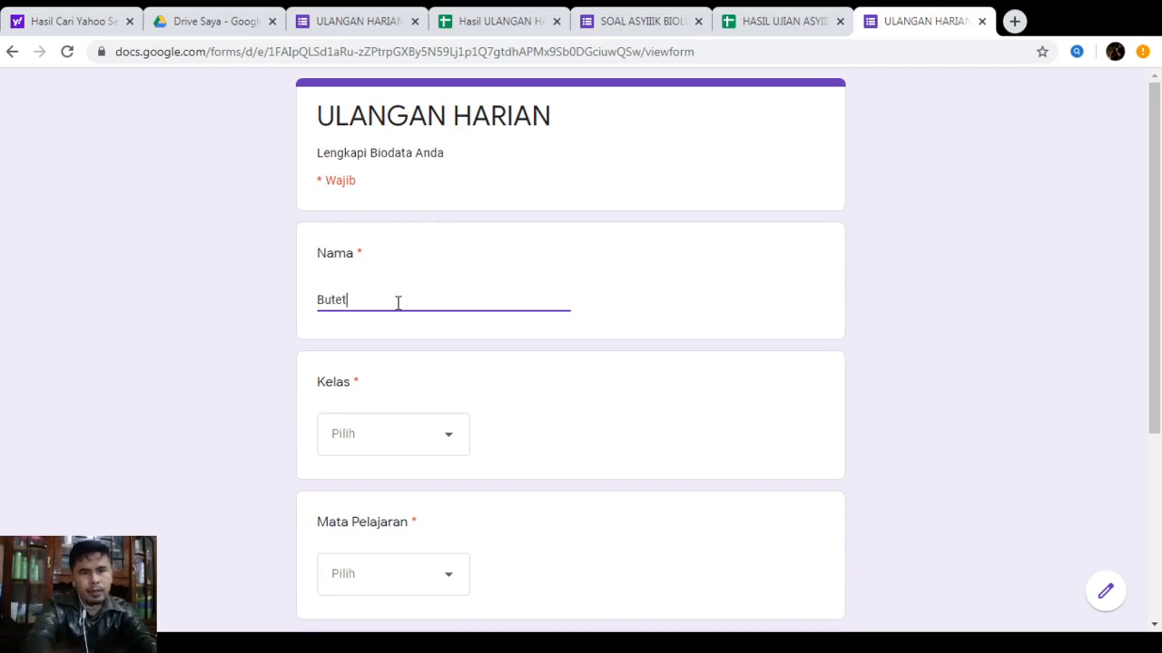
{"action": "left_click", "coordinate": [433, 439]}
{"action": "left_click", "coordinate": [433, 499]}
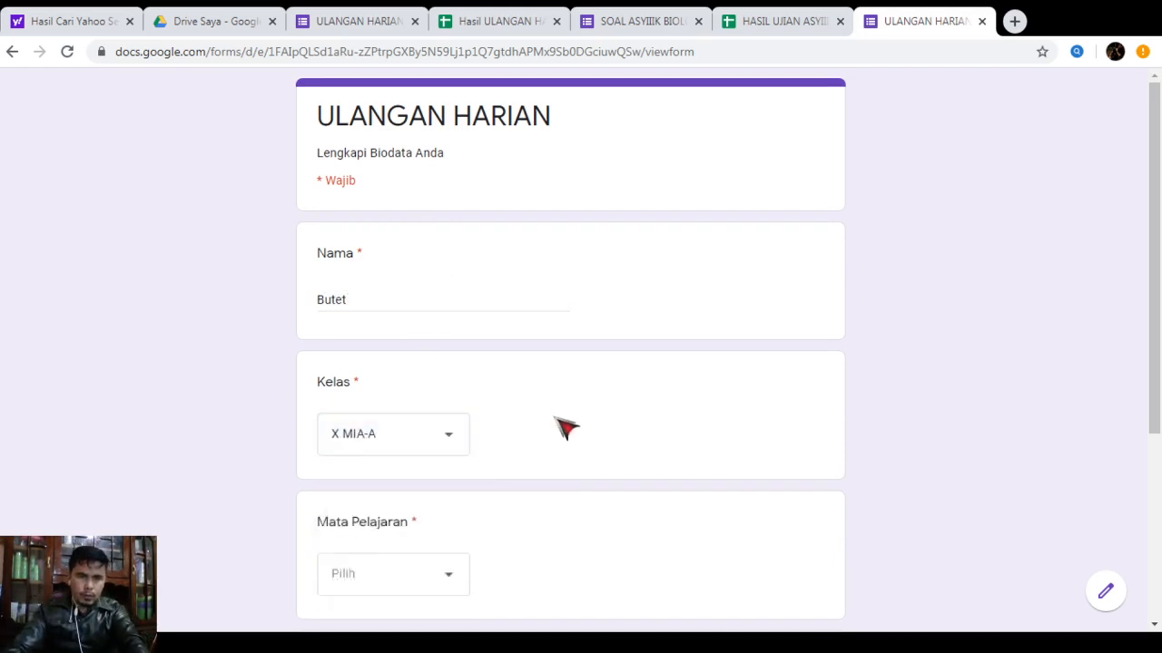
Choose Biologi as the subject and try continuing with an incorrect password
{"action": "scroll", "coordinate": [556, 418], "scroll_direction": "down", "scroll_amount": 3}
{"action": "left_click", "coordinate": [436, 292]}
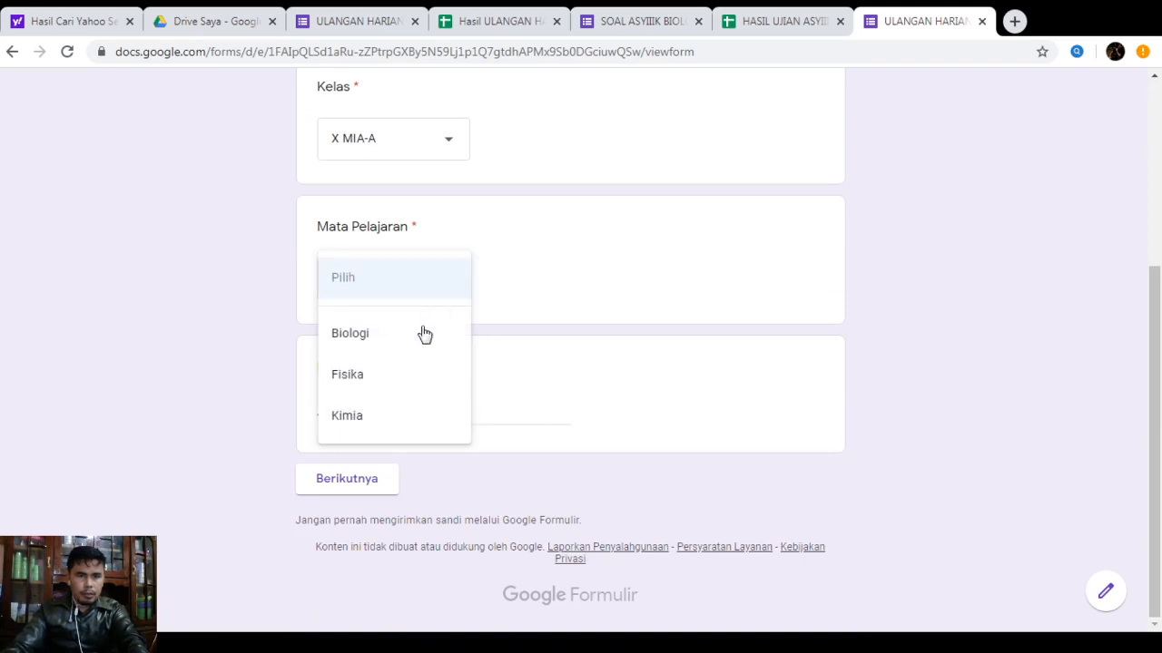
{"action": "left_click", "coordinate": [360, 337]}
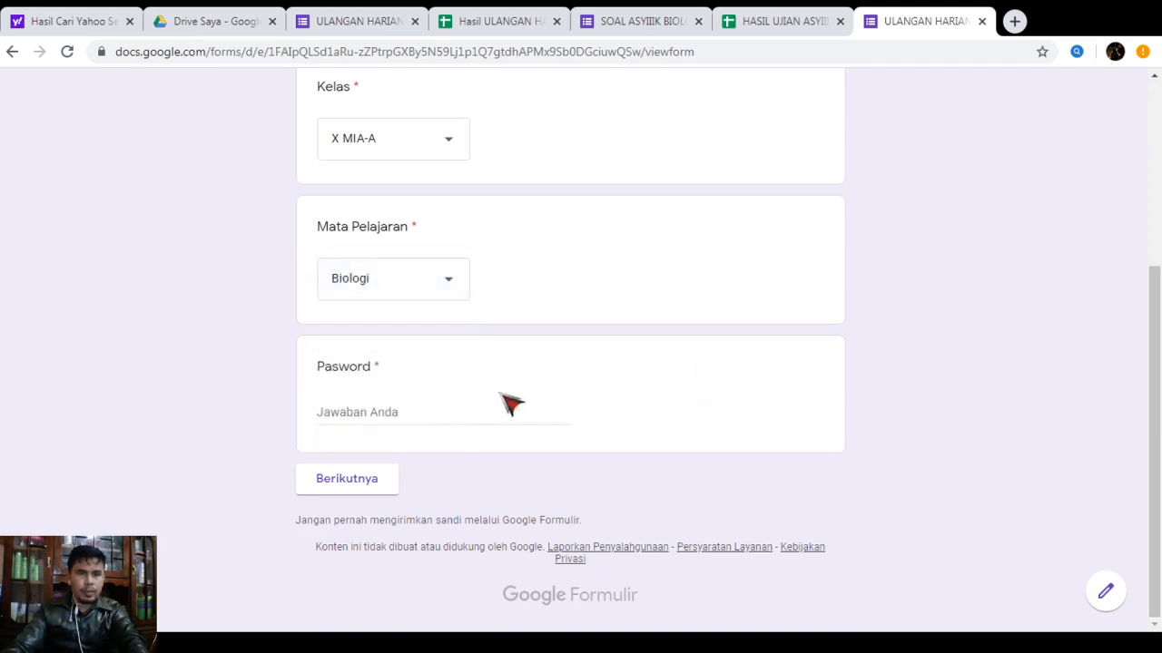
{"action": "left_click", "coordinate": [423, 410]}
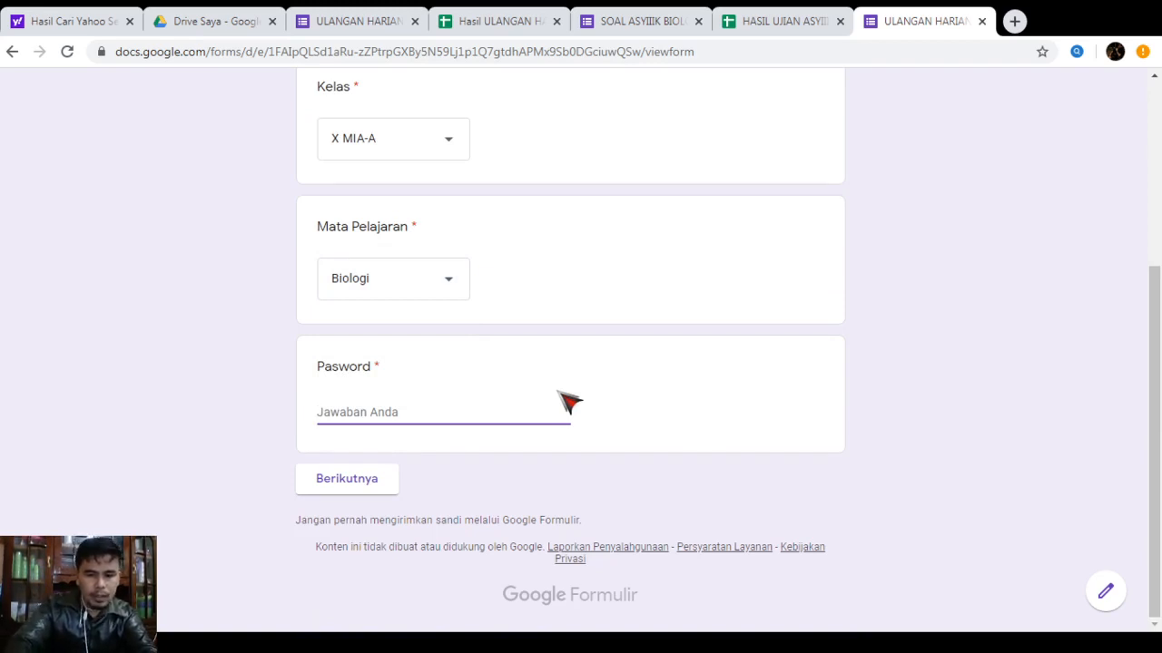
{"action": "type", "text": "f"}
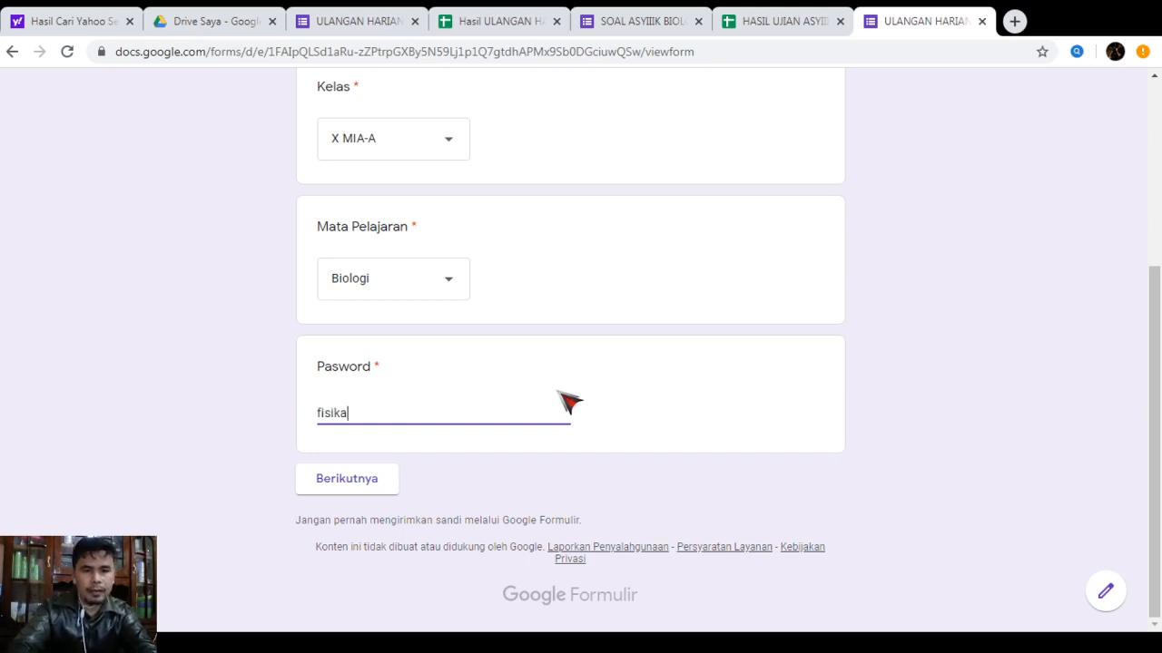
{"action": "type", "text": "isika"}
{"action": "left_click", "coordinate": [341, 481]}
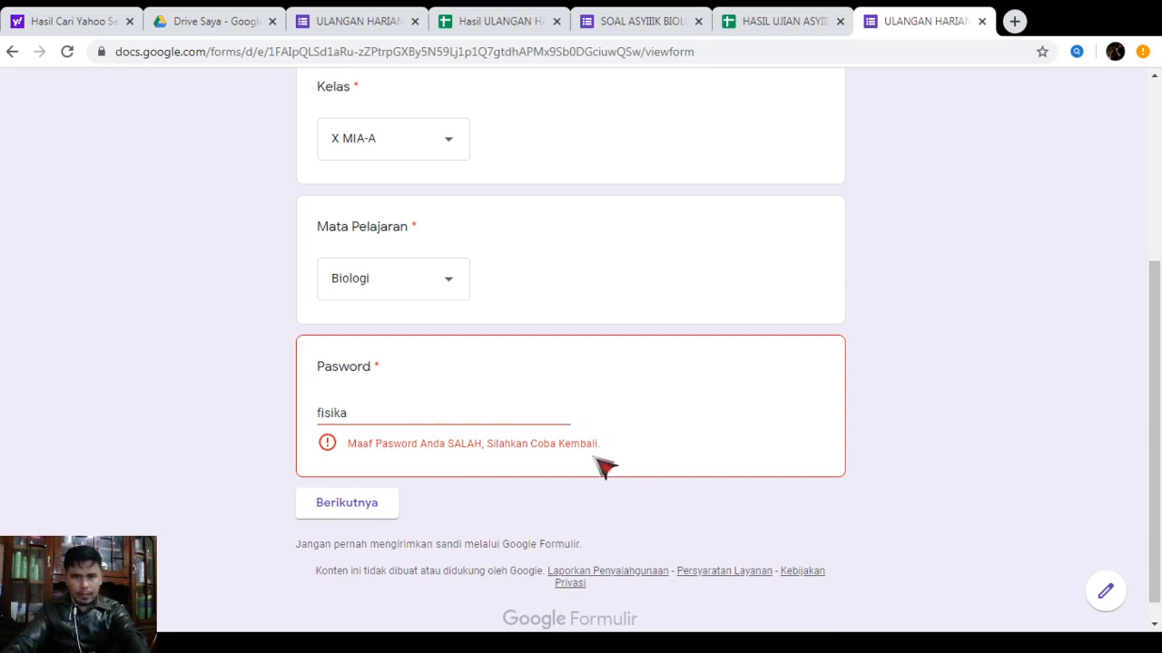
Replace the rejected password with the correct one and go on to the questions page
{"action": "left_click", "coordinate": [355, 415]}
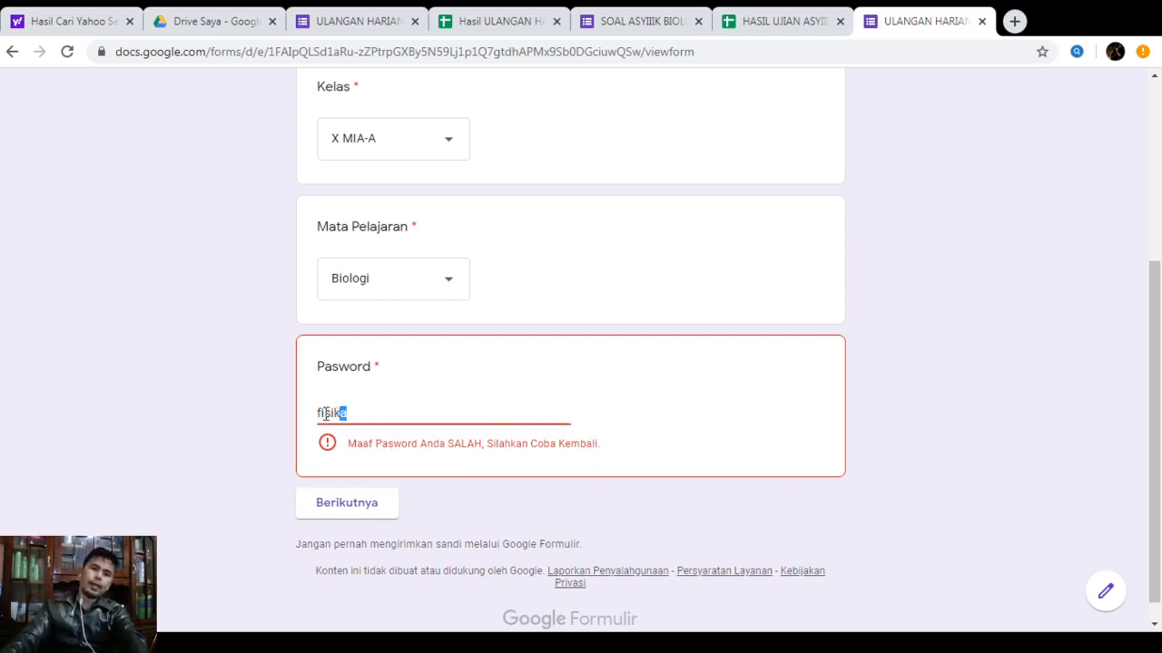
{"action": "left_click_drag", "start_coordinate": [326, 414], "coordinate": [317, 414]}
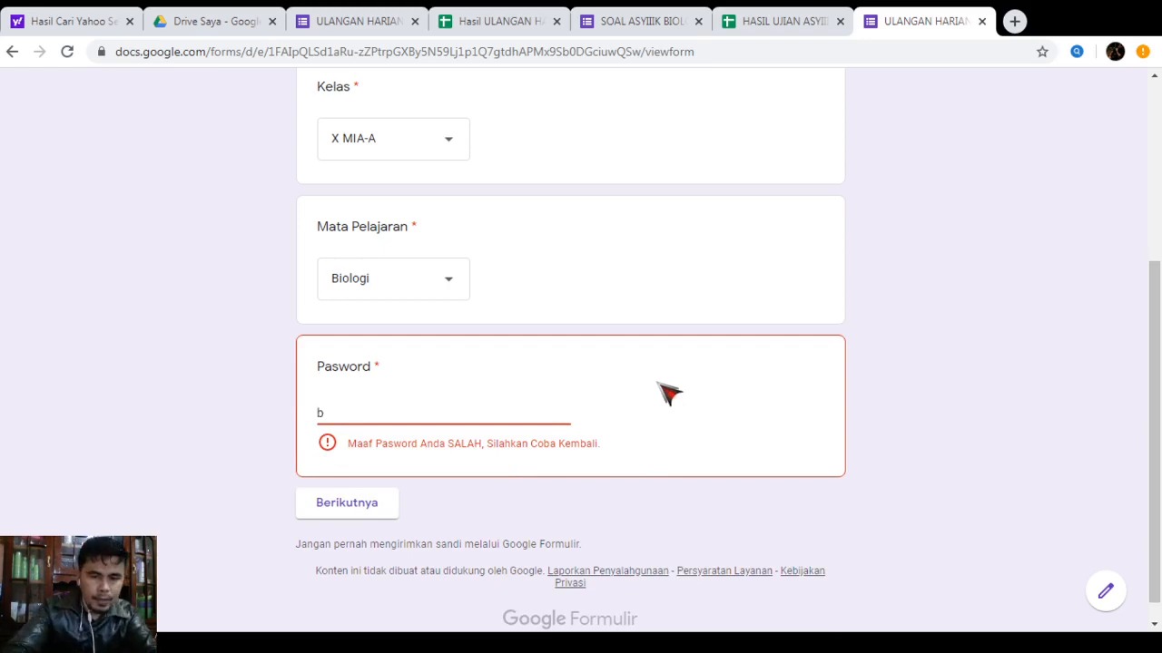
{"action": "type", "text": "biolog"}
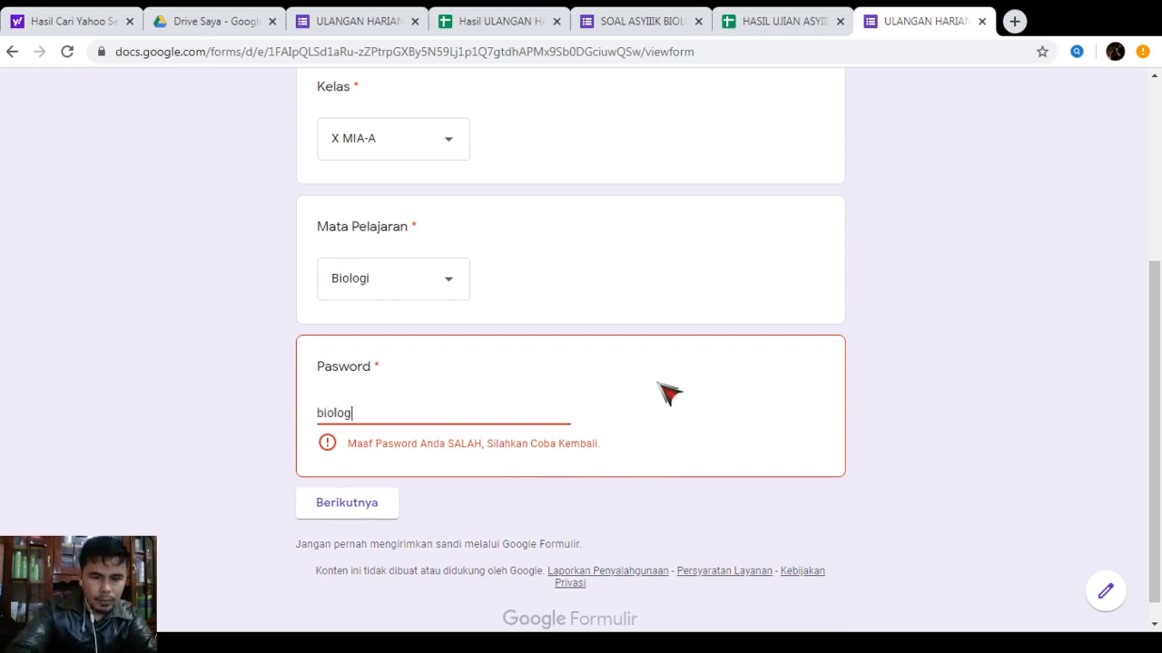
{"action": "type", "text": "i"}
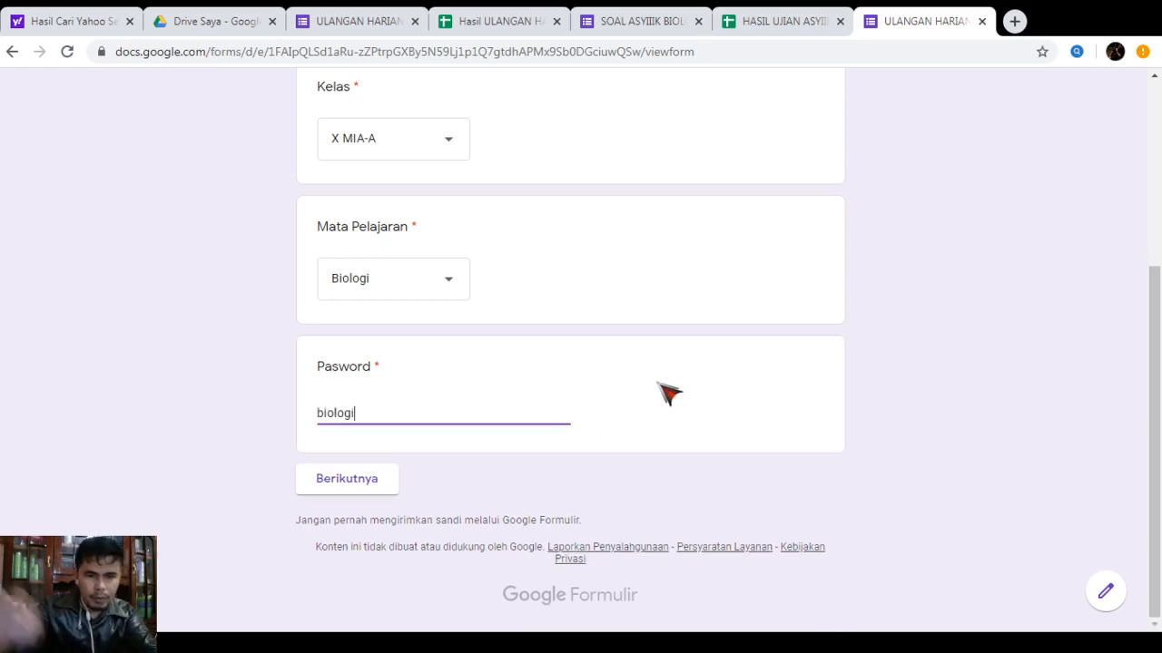
{"action": "left_click", "coordinate": [334, 484]}
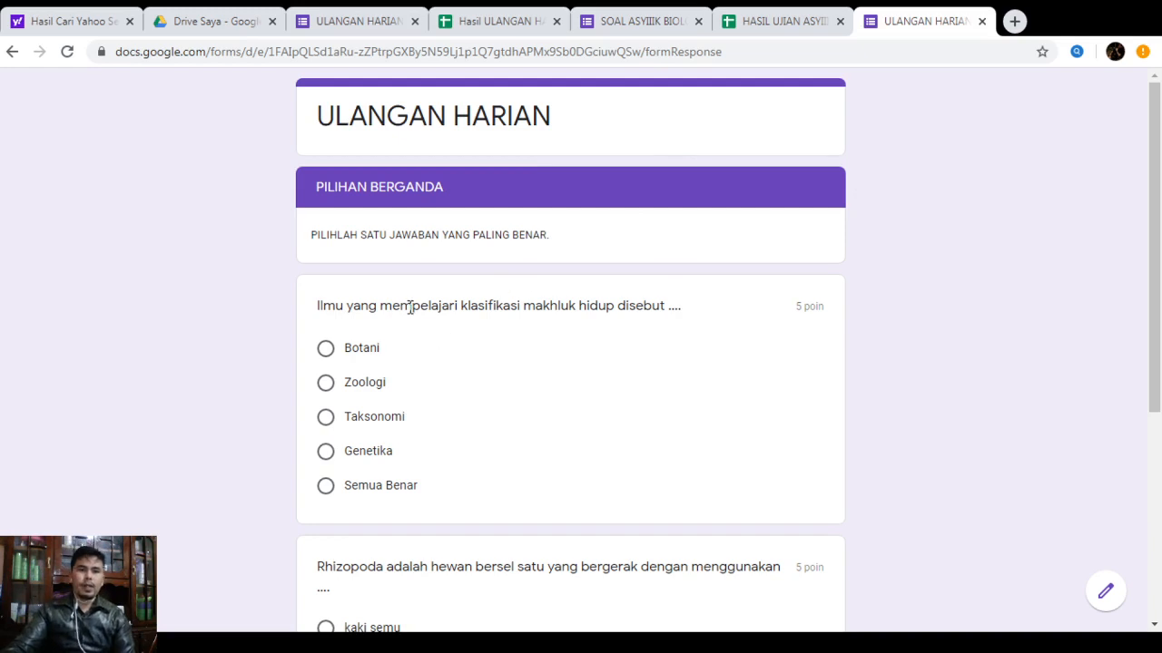
Answer Taksonomi and kaki semu, then submit the quiz
{"action": "scroll", "coordinate": [407, 306], "scroll_direction": "down", "scroll_amount": 2}
{"action": "scroll", "coordinate": [368, 201], "scroll_direction": "up", "scroll_amount": 1}
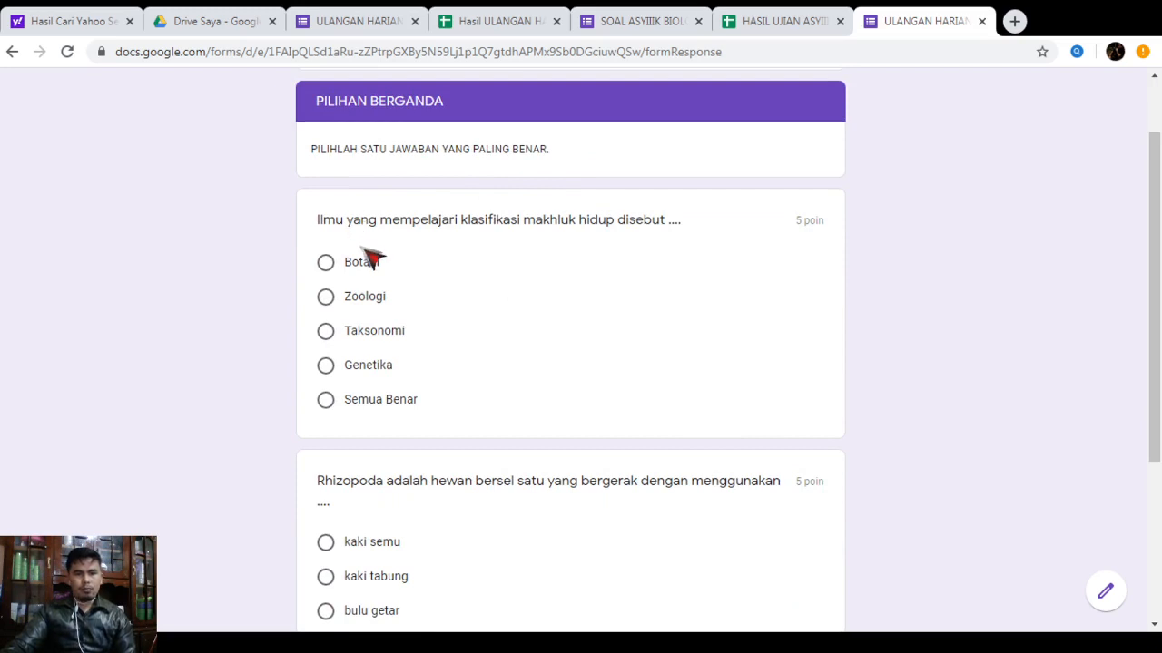
{"action": "left_click", "coordinate": [372, 332]}
{"action": "scroll", "coordinate": [402, 590], "scroll_direction": "down", "scroll_amount": 3}
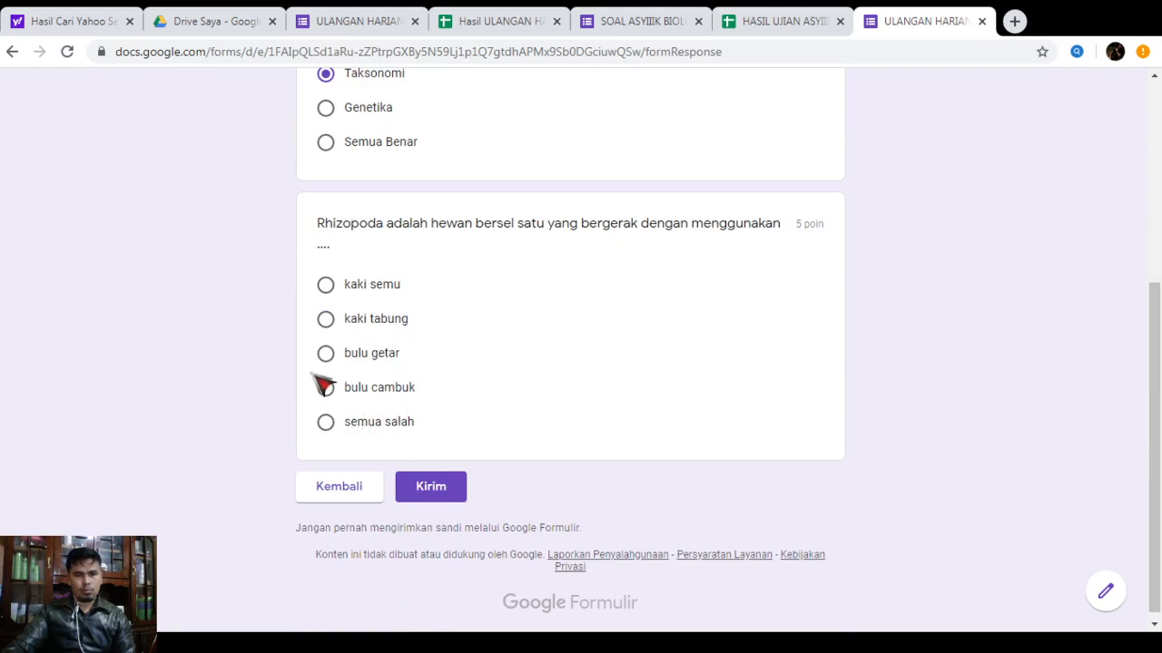
{"action": "left_click", "coordinate": [363, 291]}
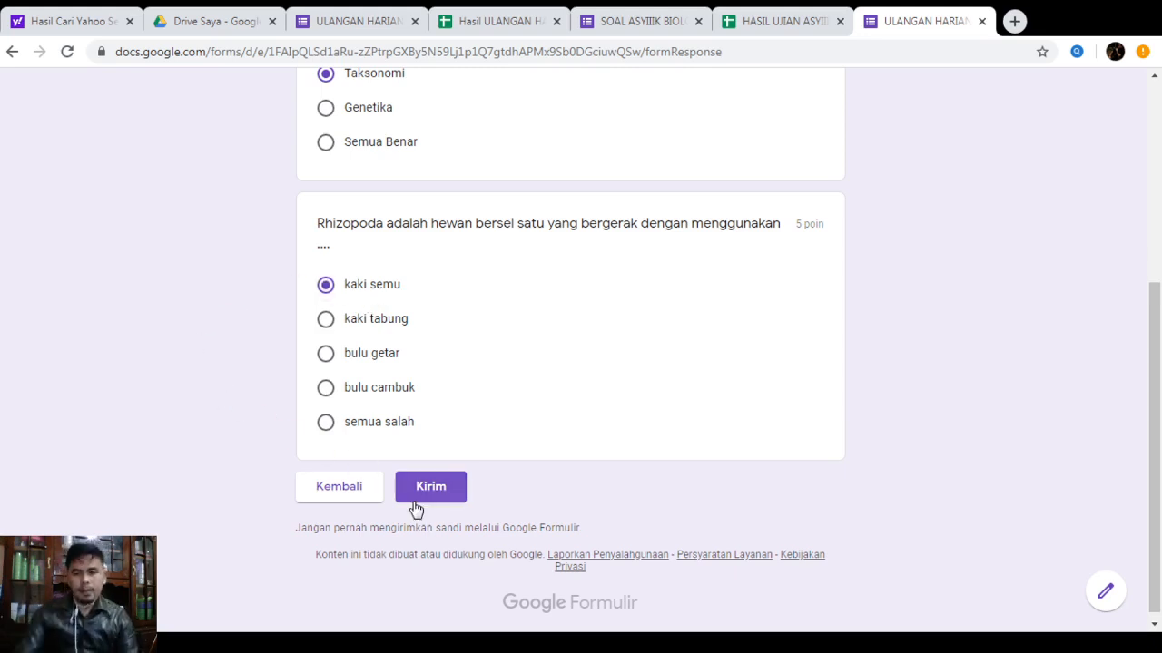
{"action": "left_click", "coordinate": [459, 490]}
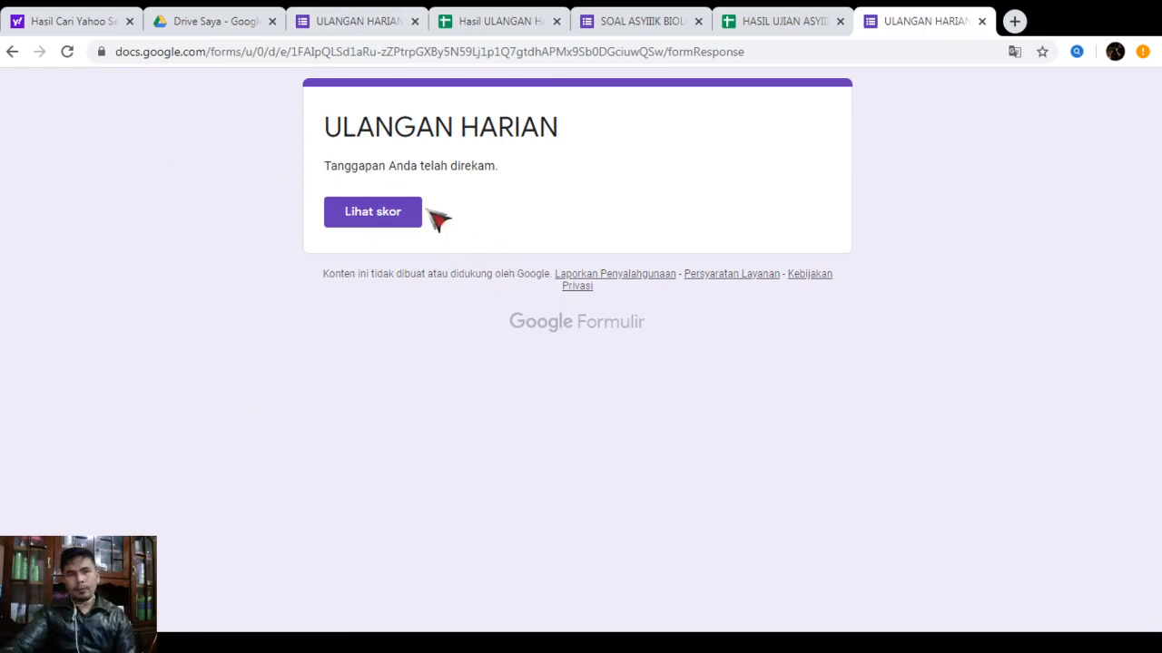
View the 10/10 score page, then go back to the form editor
{"action": "left_click", "coordinate": [397, 219]}
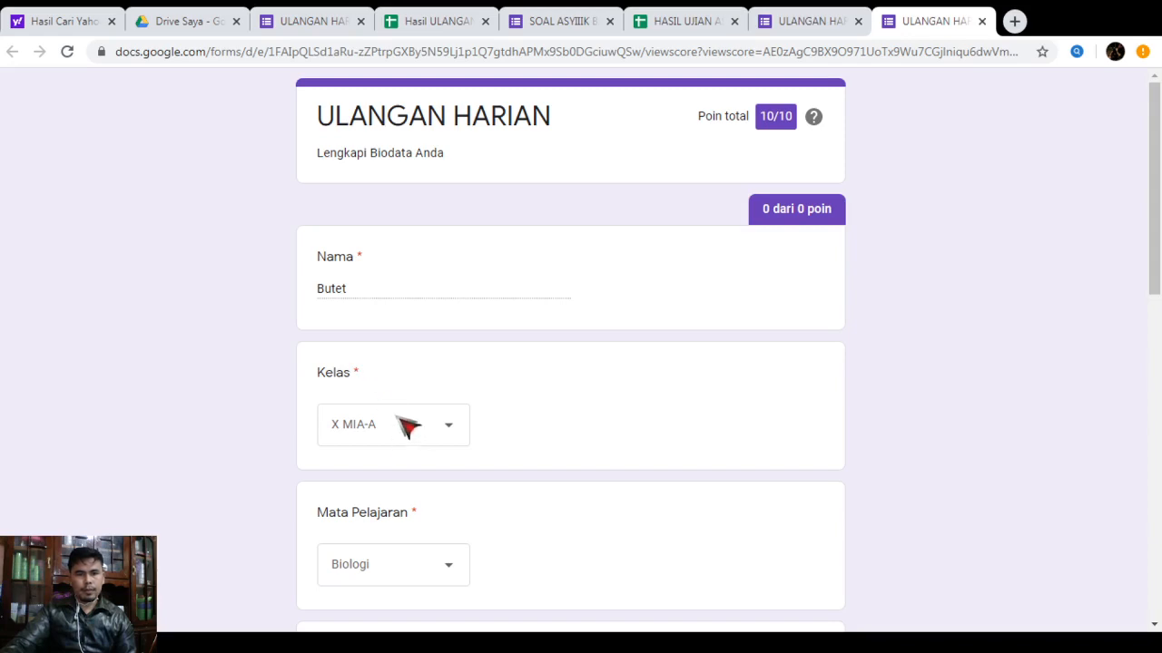
{"action": "scroll", "coordinate": [408, 427], "scroll_direction": "down", "scroll_amount": 8}
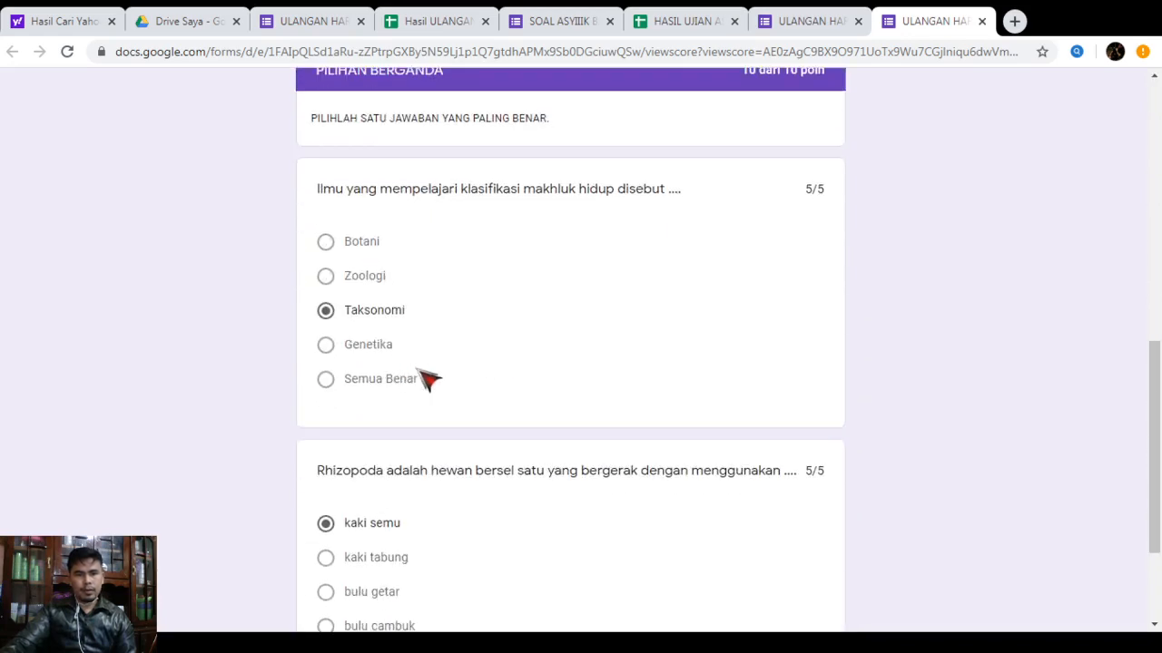
{"action": "scroll", "coordinate": [427, 380], "scroll_direction": "down", "scroll_amount": 2}
{"action": "scroll", "coordinate": [482, 267], "scroll_direction": "up", "scroll_amount": 10}
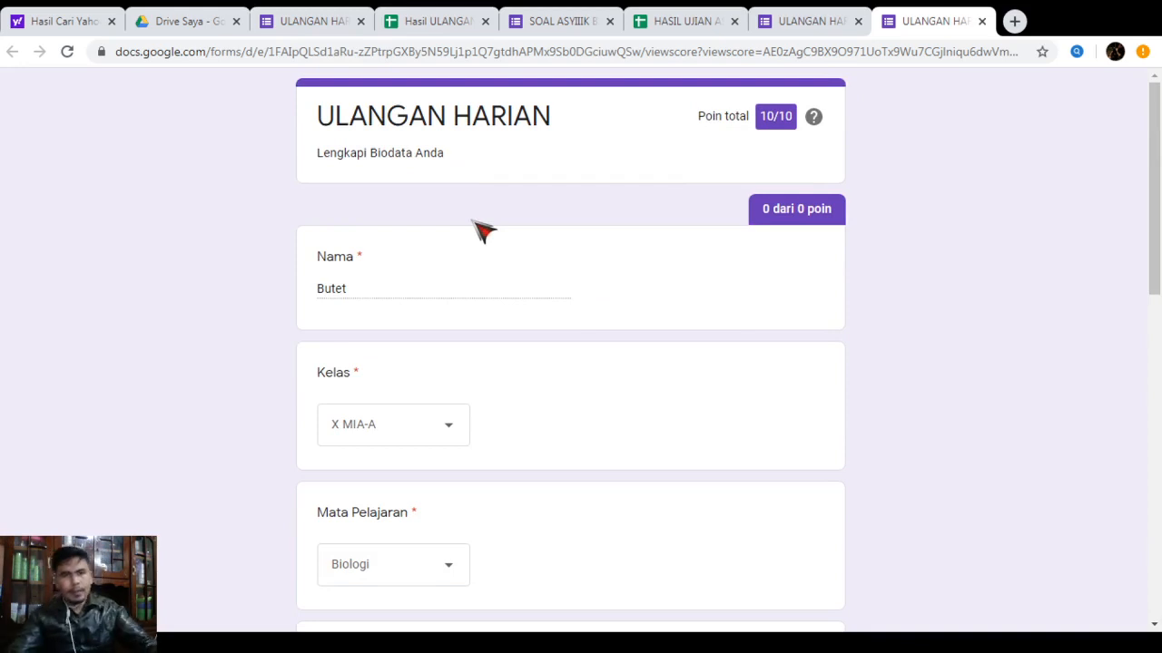
{"action": "left_click", "coordinate": [313, 25]}
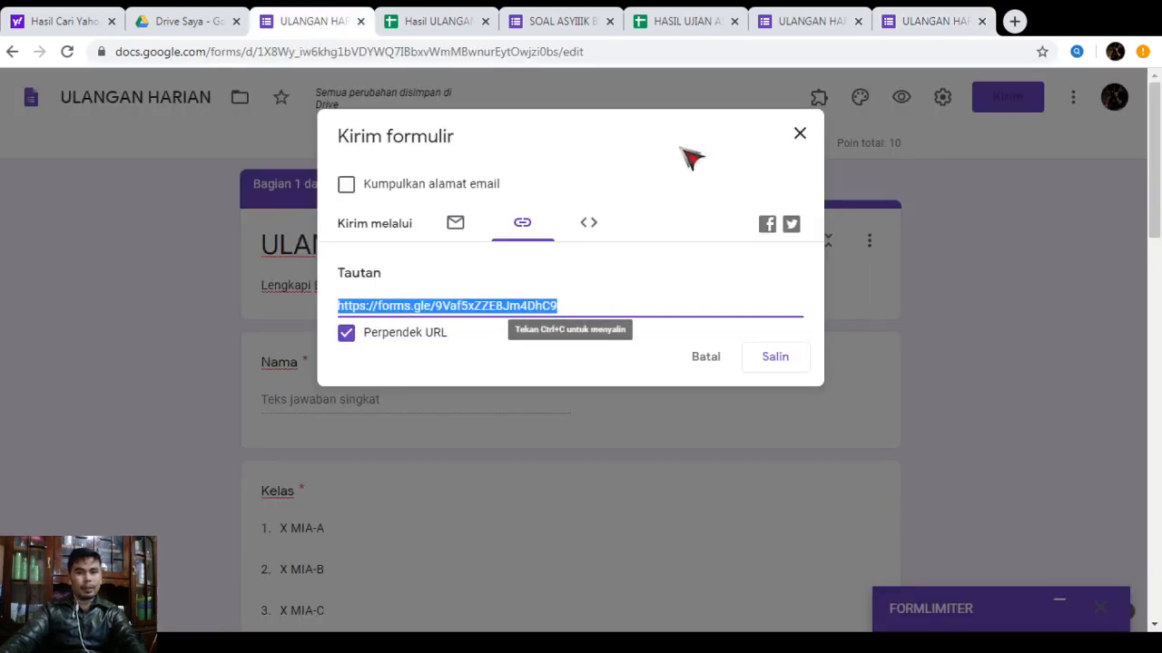
Close the sharing dialog, check the 1-response 10/10 summary, and switch to the responses sheet
{"action": "left_click", "coordinate": [800, 136]}
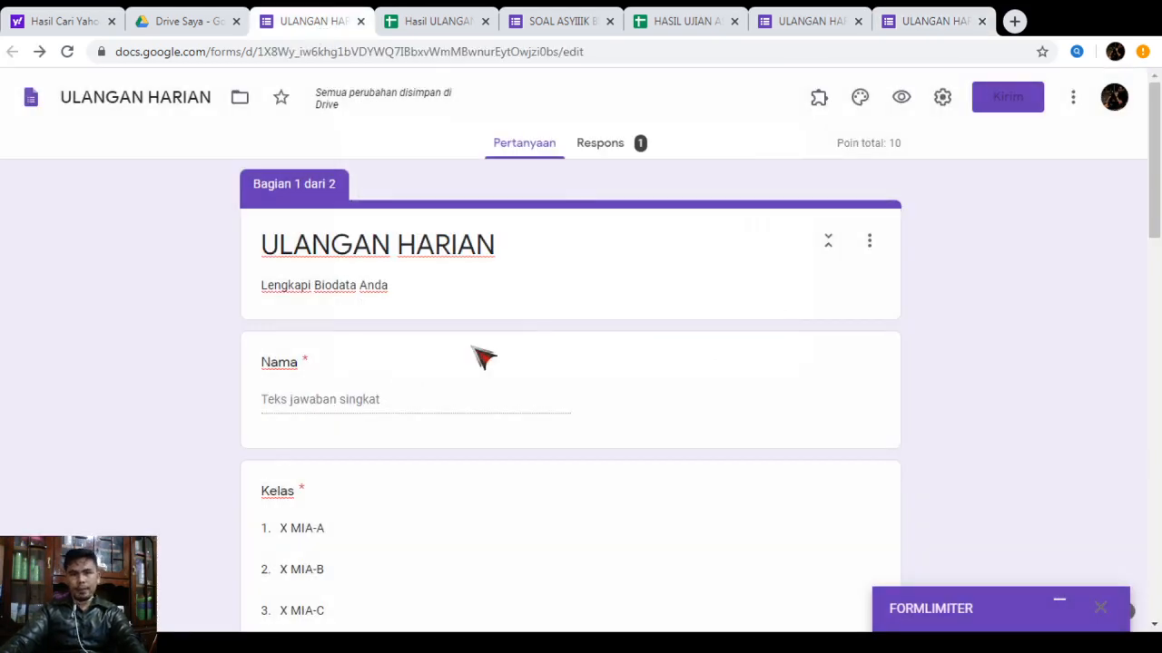
{"action": "left_click", "coordinate": [626, 145]}
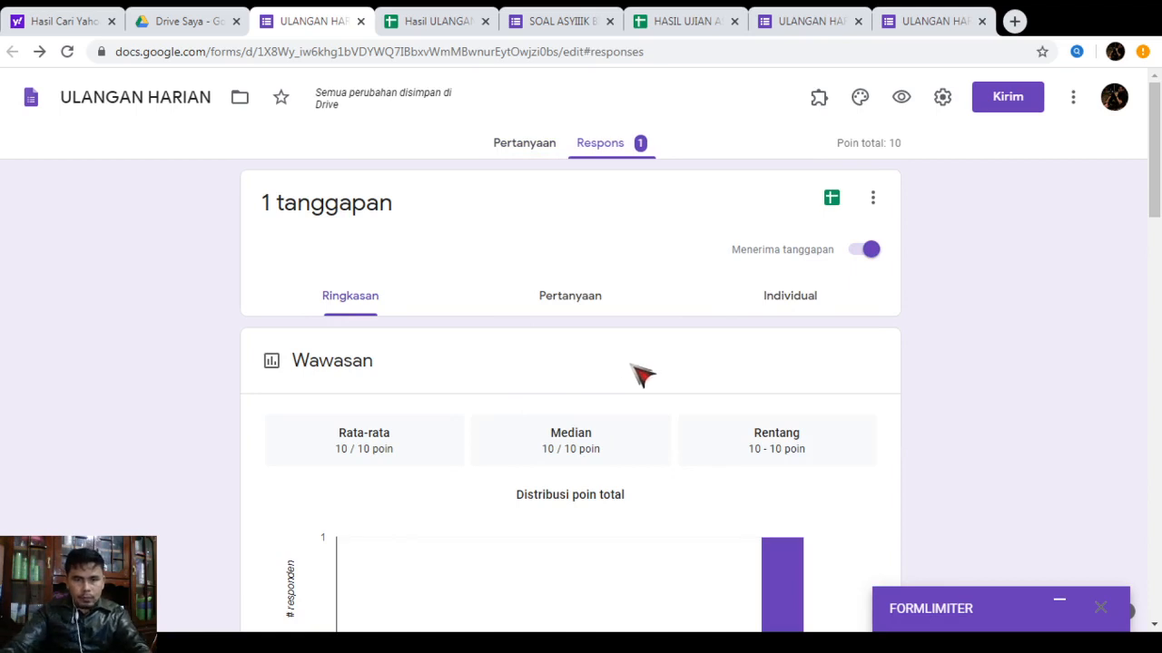
{"action": "scroll", "coordinate": [642, 374], "scroll_direction": "down", "scroll_amount": 4}
{"action": "scroll", "coordinate": [642, 375], "scroll_direction": "up", "scroll_amount": 4}
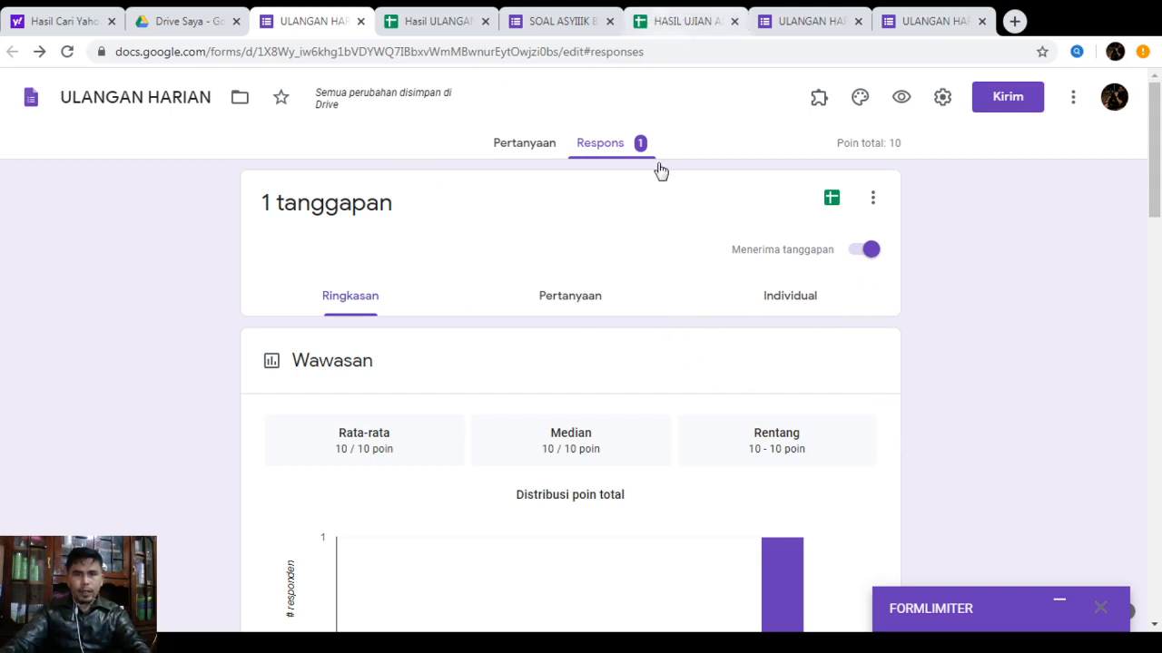
{"action": "left_click", "coordinate": [445, 25]}
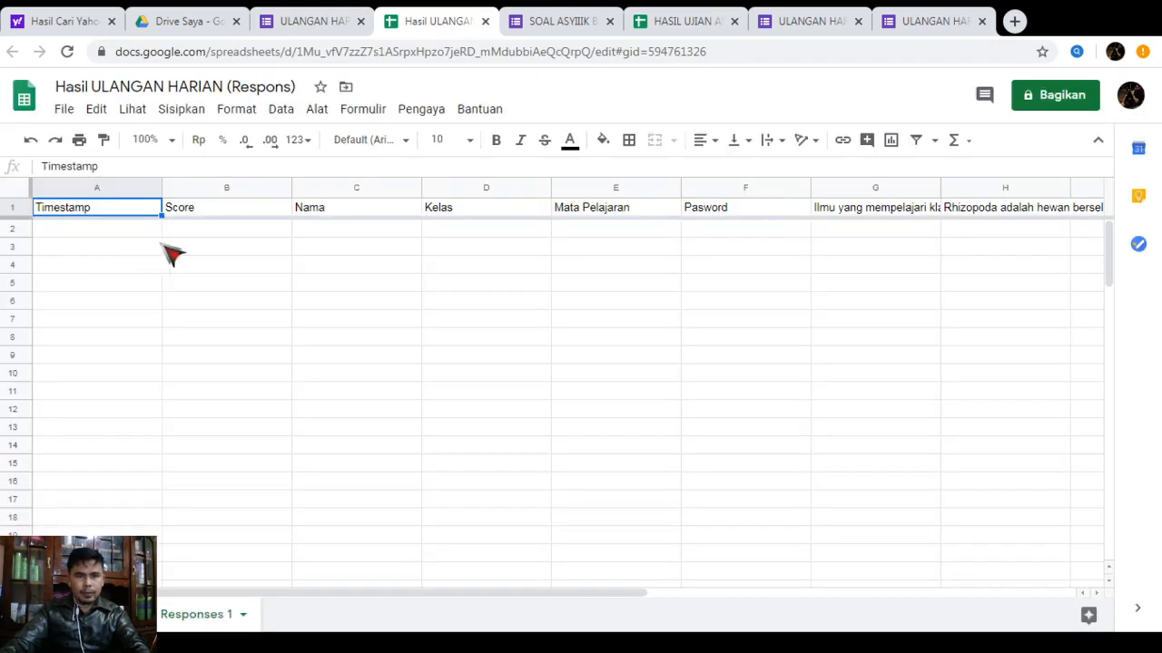
Check the new 10 / 10 row in Hasil ULANGAN HARIAN (Respons), then return to the editor
{"action": "left_click", "coordinate": [486, 21]}
{"action": "left_click", "coordinate": [311, 21]}
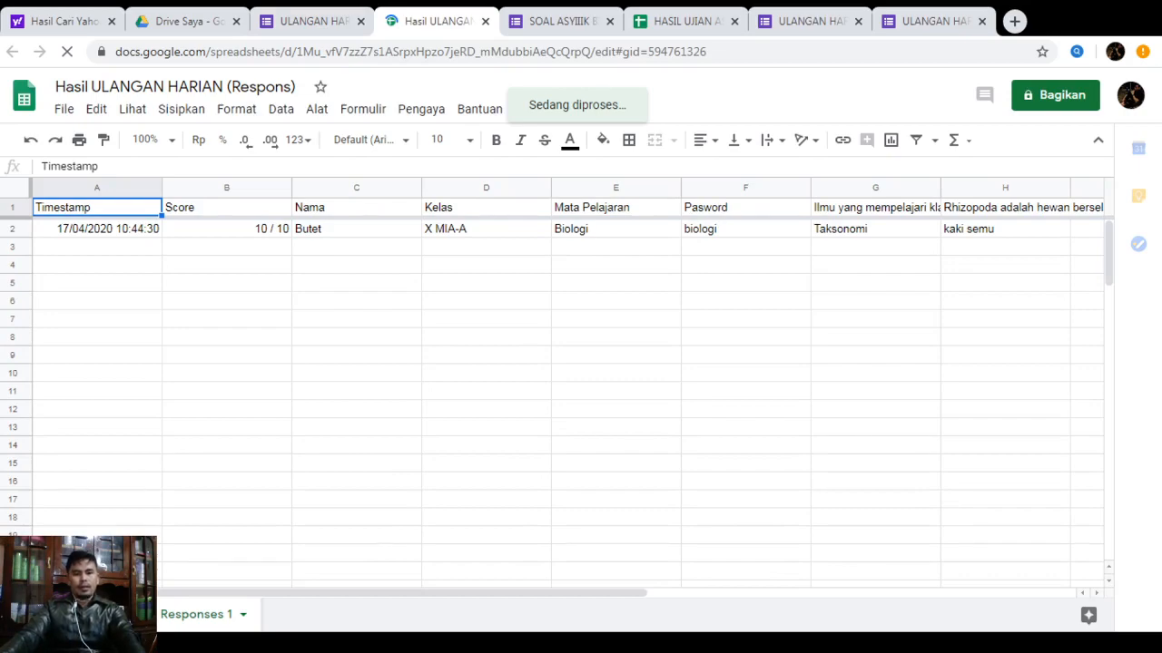
{"action": "left_click", "coordinate": [307, 26]}
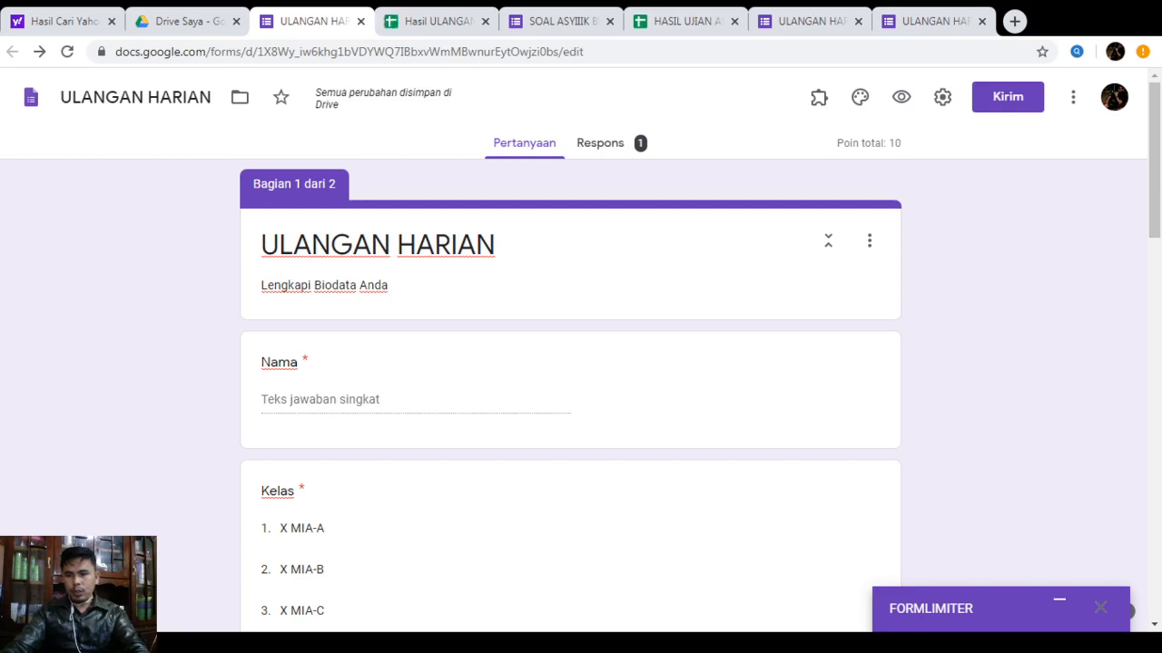
Load the forms.gle short link in a new tab to see the form closed
{"action": "left_click", "coordinate": [1014, 21]}
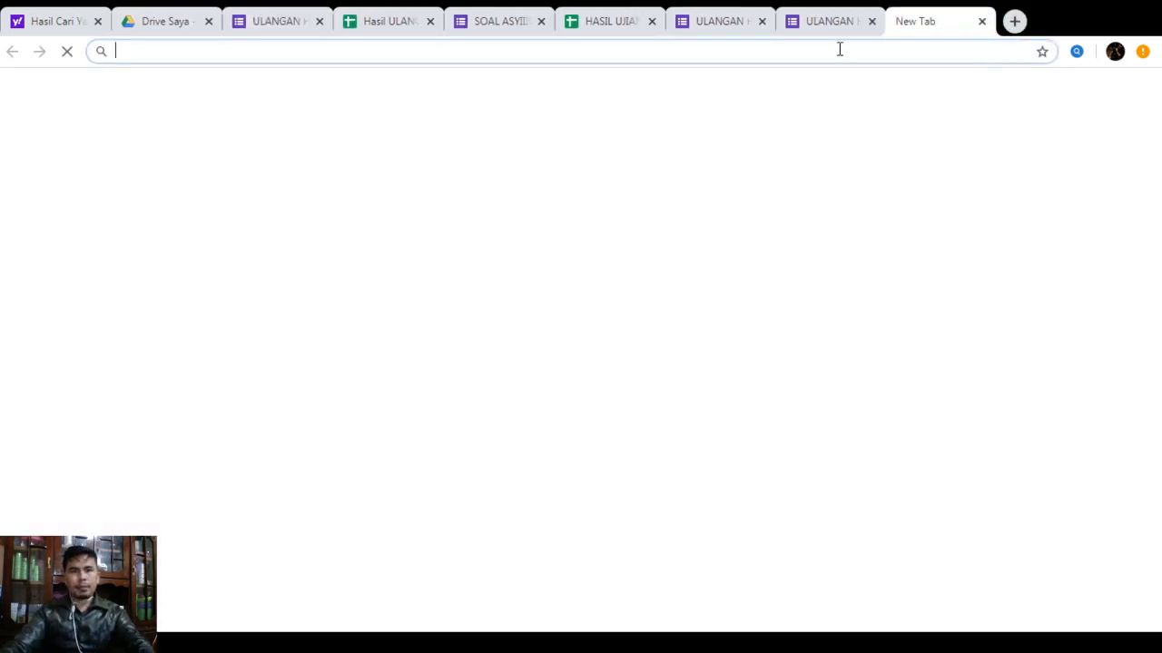
{"action": "type", "text": "https://forms.gle/9Vaf5xZZE8Jm4DhC9"}
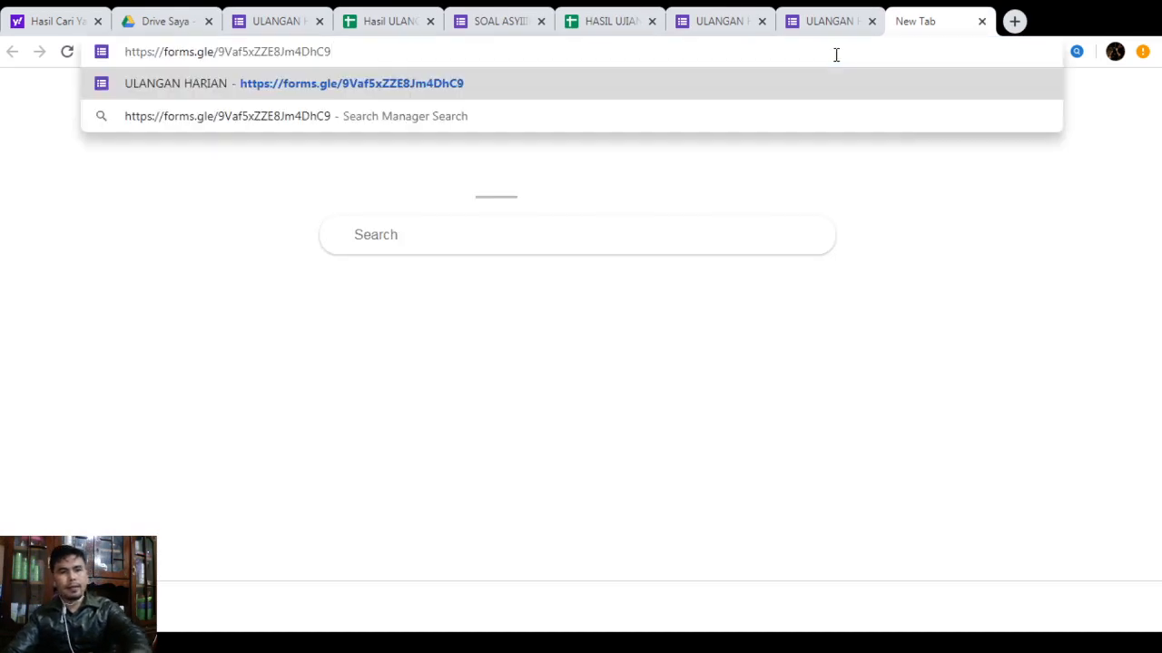
{"action": "key", "text": "Return"}
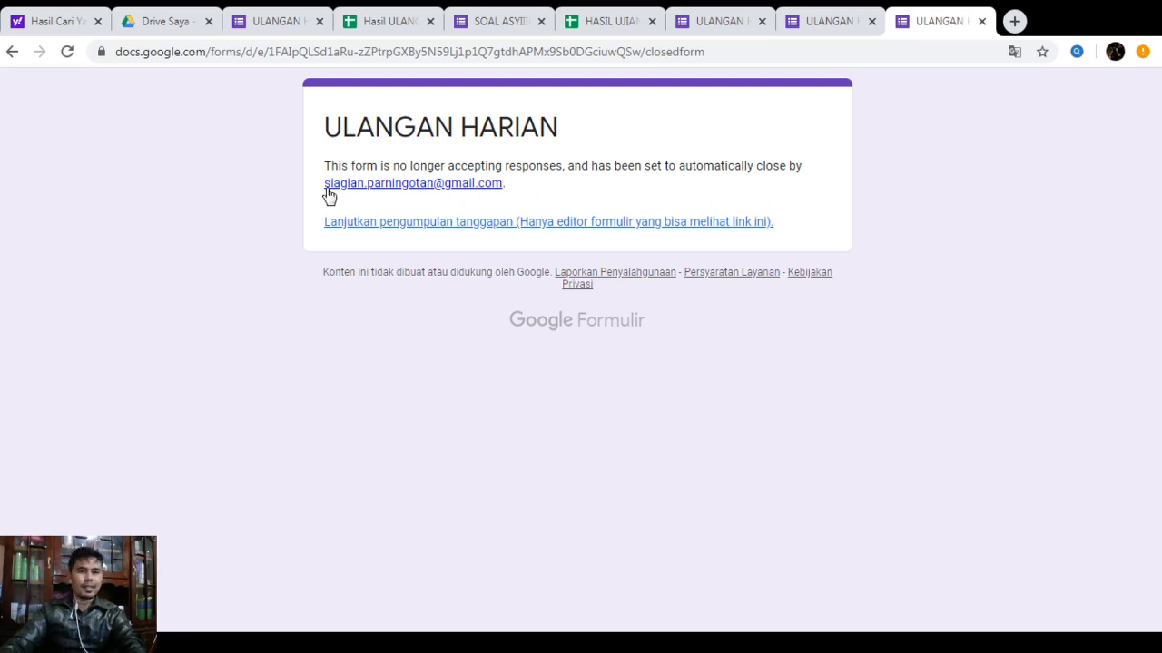
Close the leftover score, quiz and confirmation tabs, returning to the ULANGAN HARIAN editor
{"action": "left_click", "coordinate": [831, 28]}
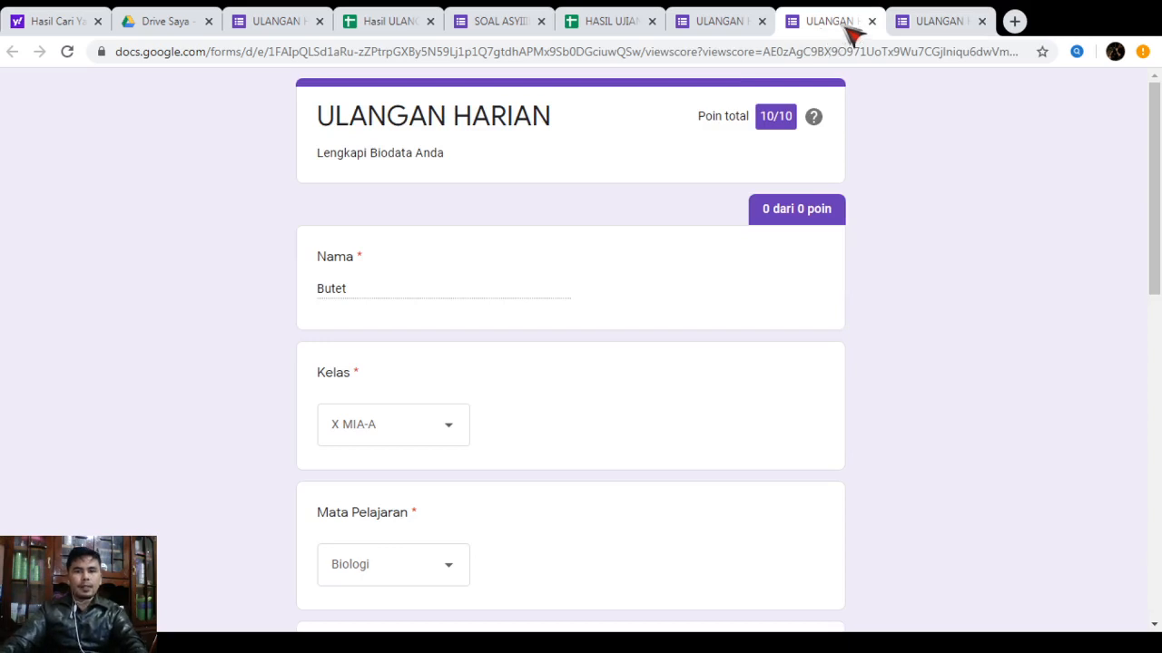
{"action": "left_click", "coordinate": [872, 22]}
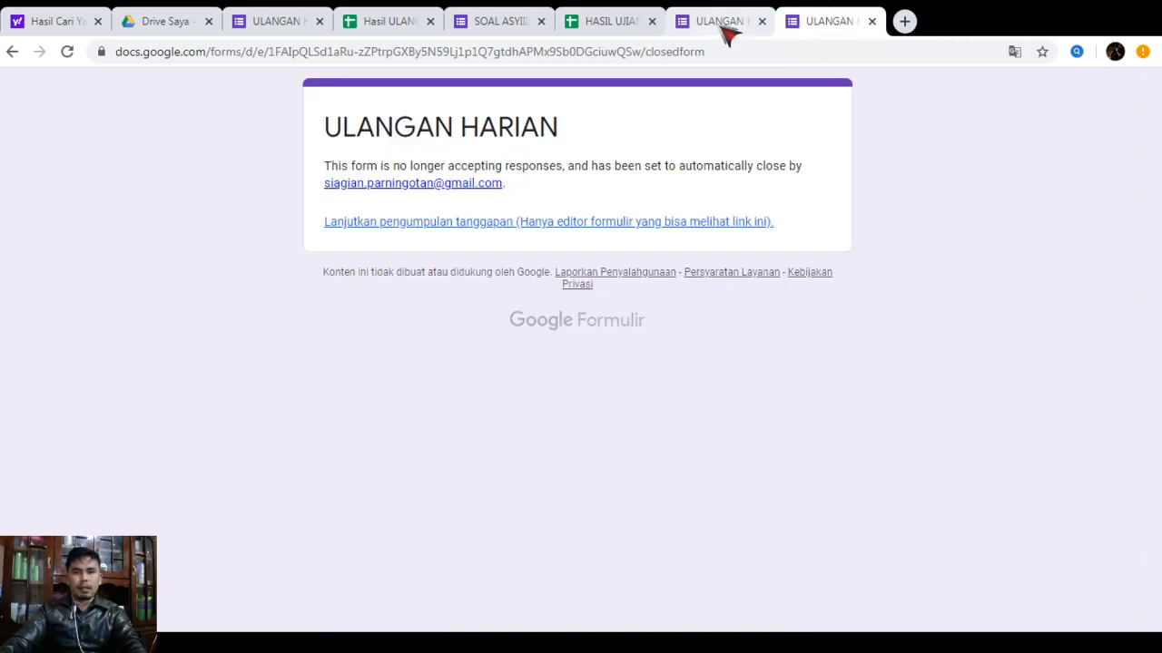
{"action": "left_click", "coordinate": [726, 31]}
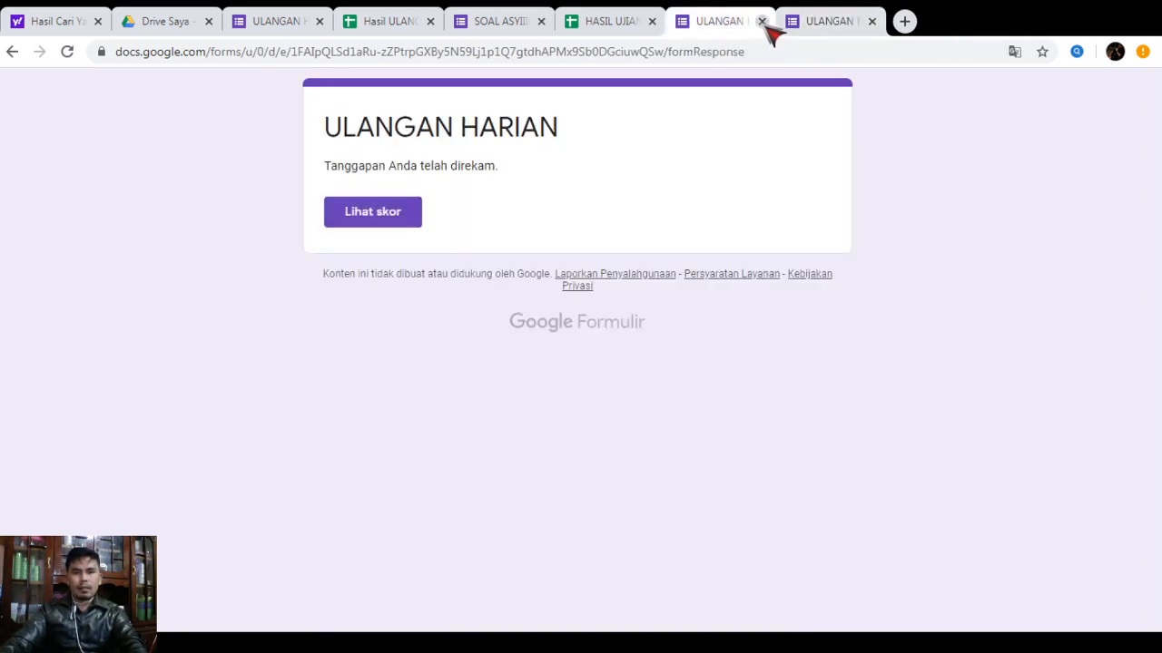
{"action": "left_click", "coordinate": [762, 21]}
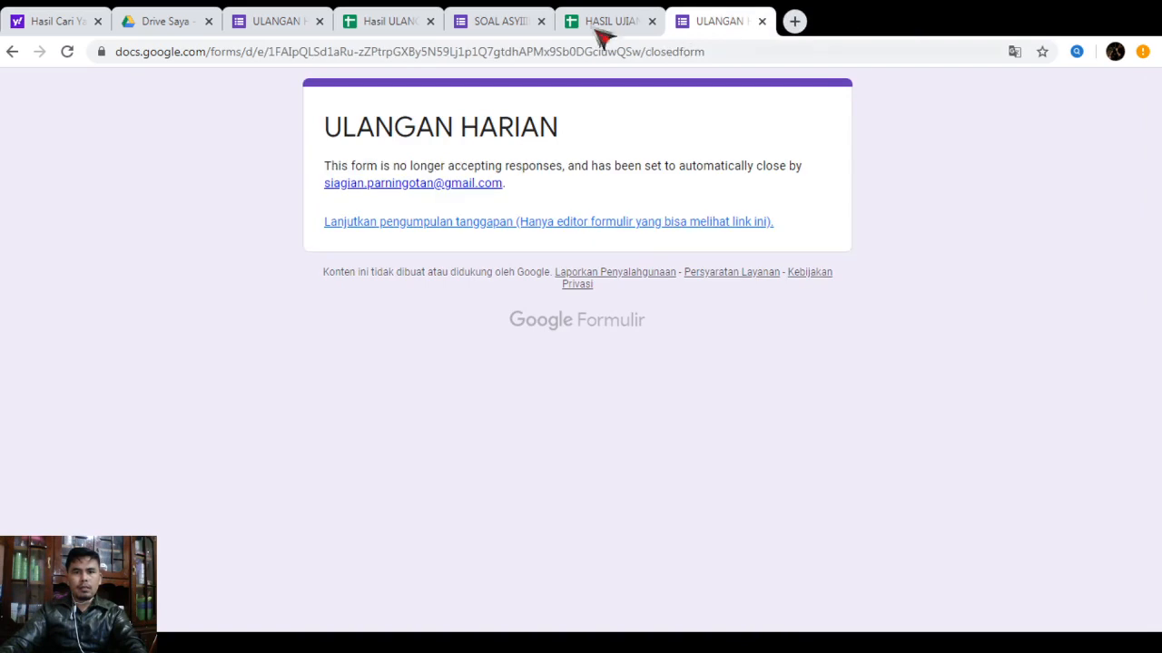
{"action": "left_click", "coordinate": [277, 27]}
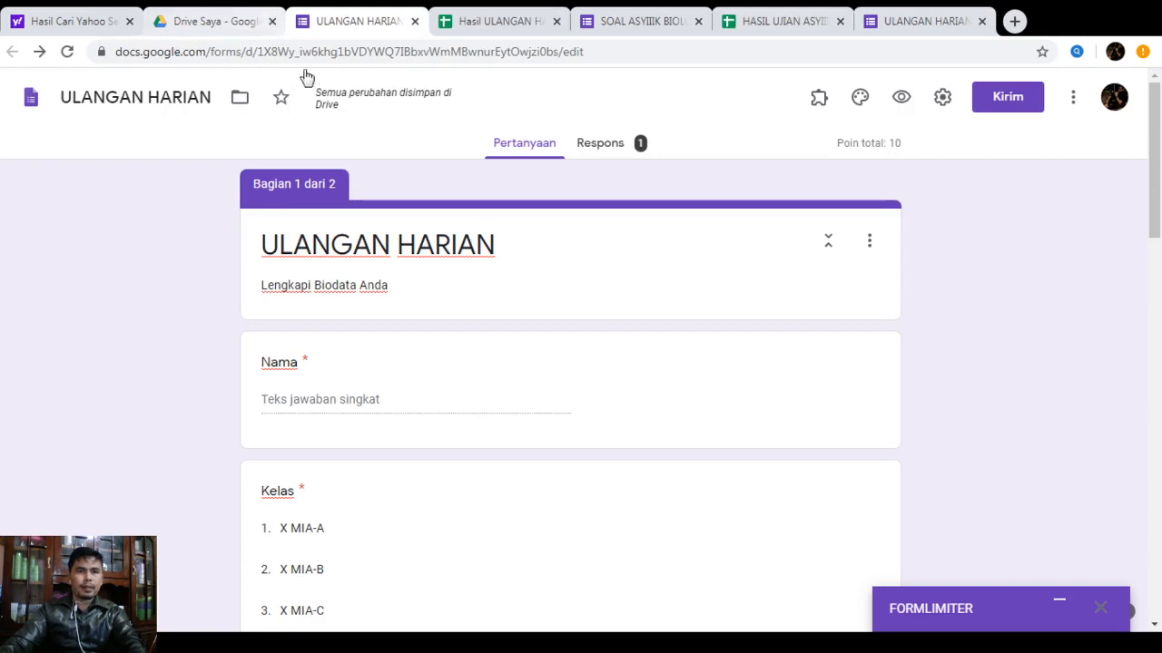
{"action": "left_click", "coordinate": [484, 24]}
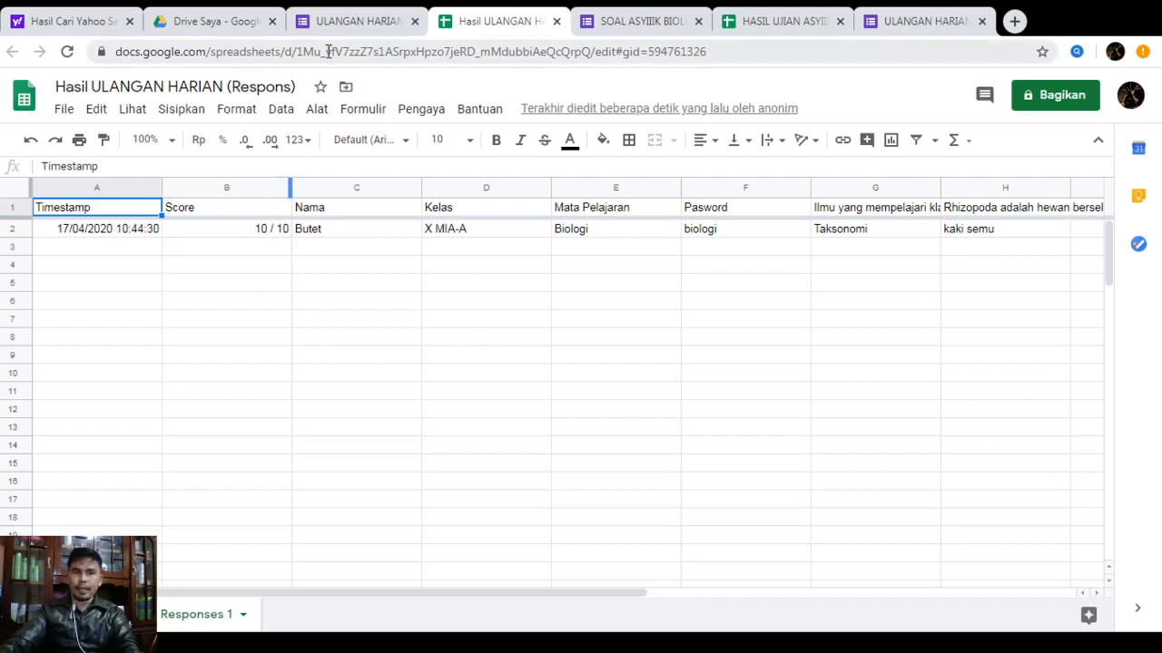
{"action": "left_click", "coordinate": [350, 21]}
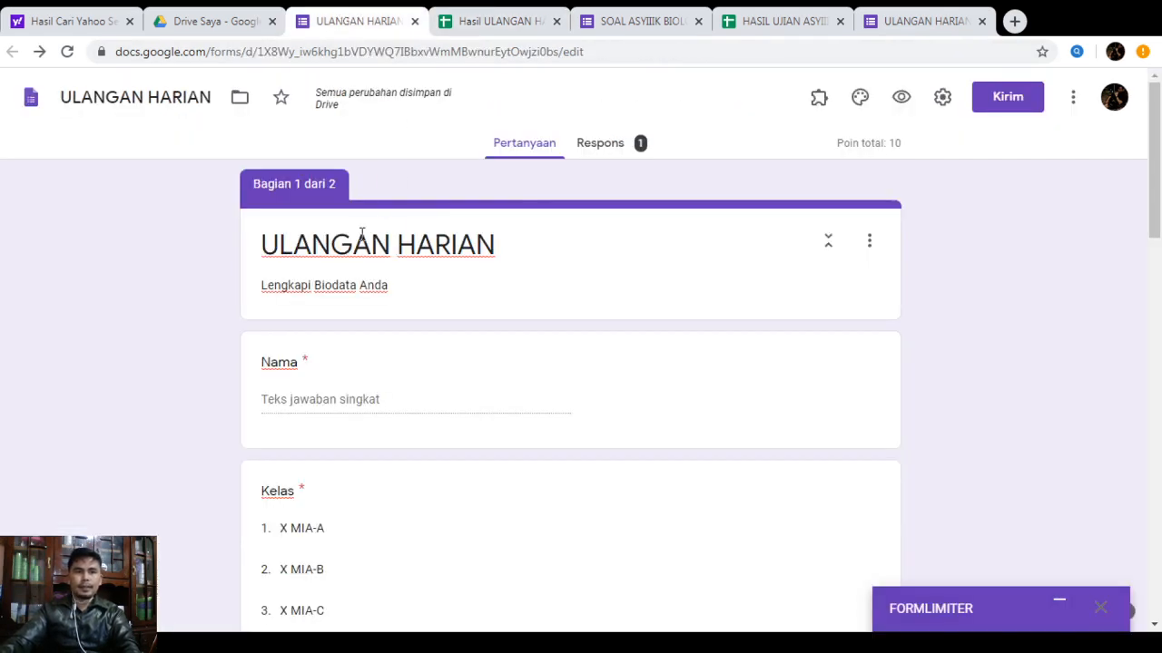